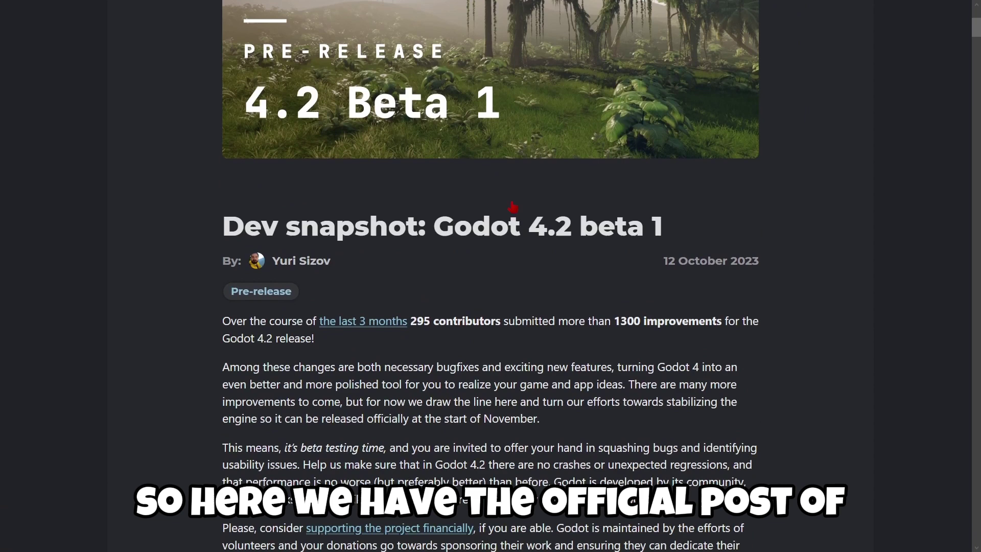
pyautogui.scroll(2, 435, 305)
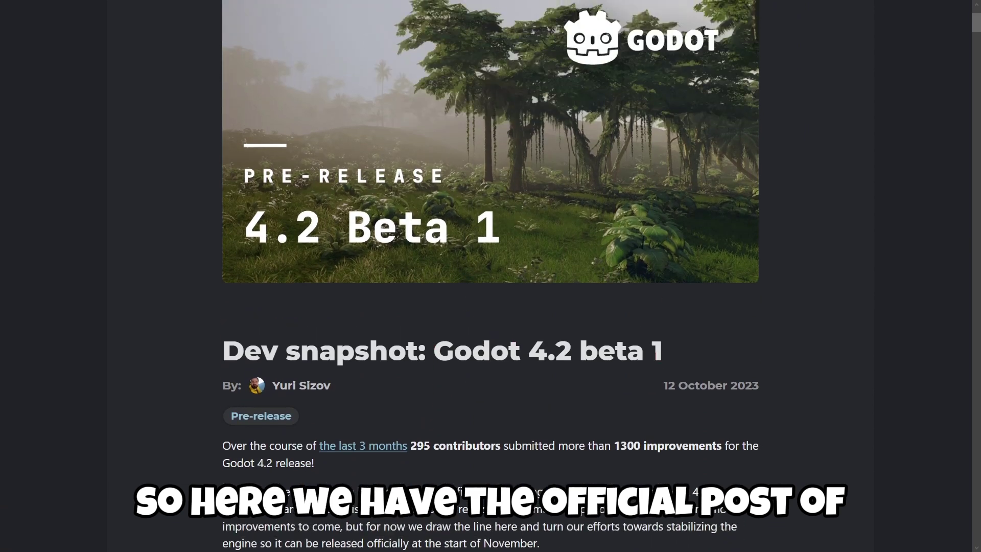
pyautogui.moveTo(659, 352); pyautogui.dragTo(412, 358)
pyautogui.click(409, 373)
pyautogui.scroll(2, 146, 181)
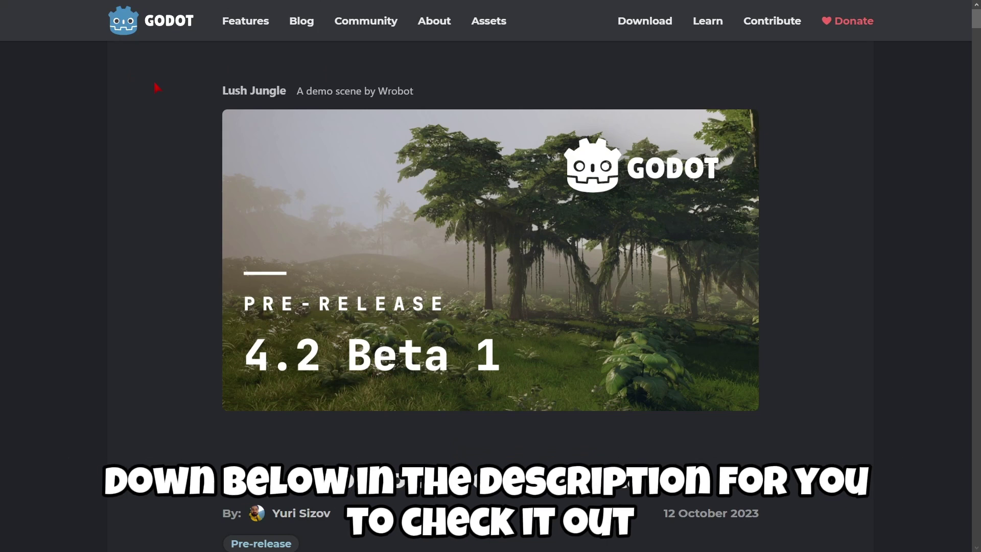
pyautogui.scroll(-2, 171, 136)
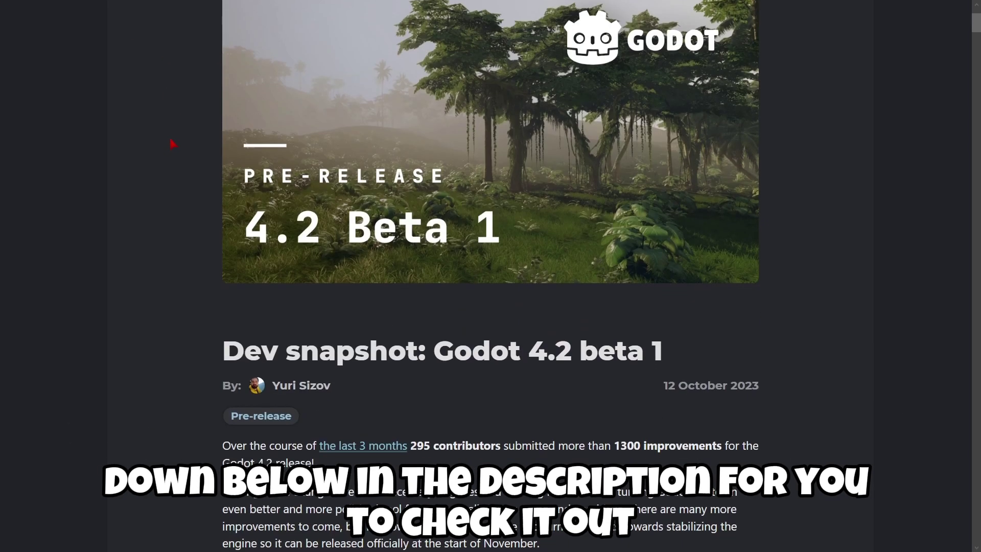
pyautogui.scroll(-2, 173, 144)
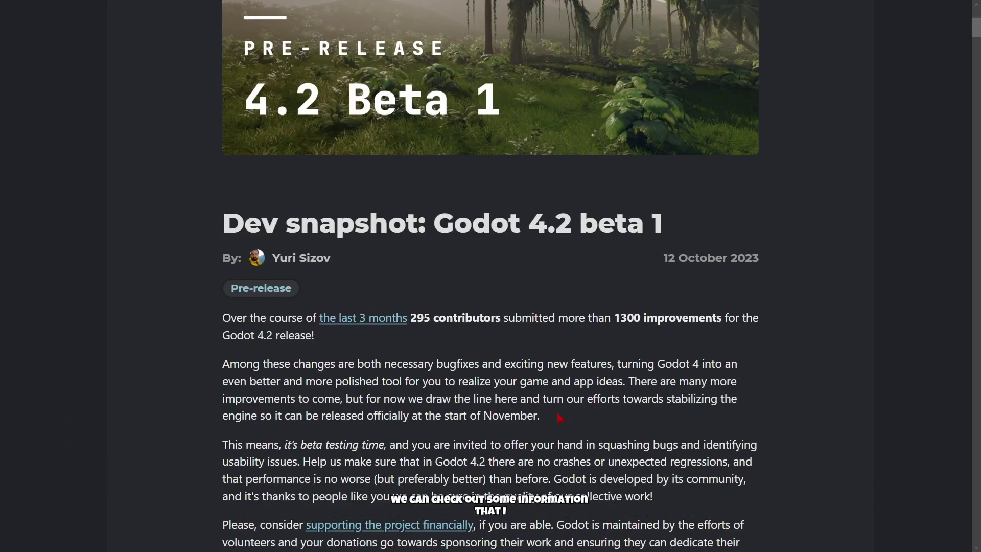
pyautogui.moveTo(541, 416); pyautogui.dragTo(242, 331)
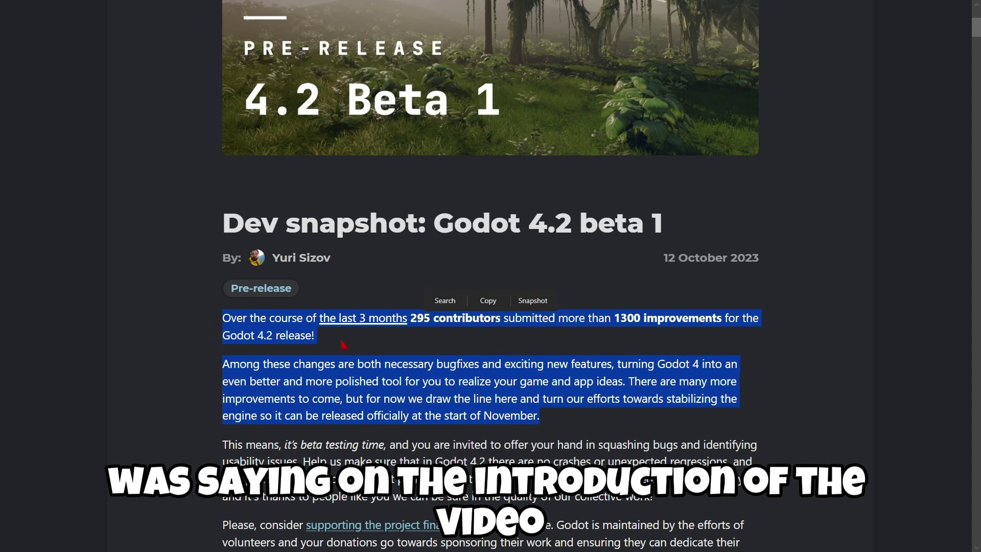
pyautogui.click(342, 345)
pyautogui.moveTo(614, 318); pyautogui.dragTo(721, 319)
pyautogui.click(610, 375)
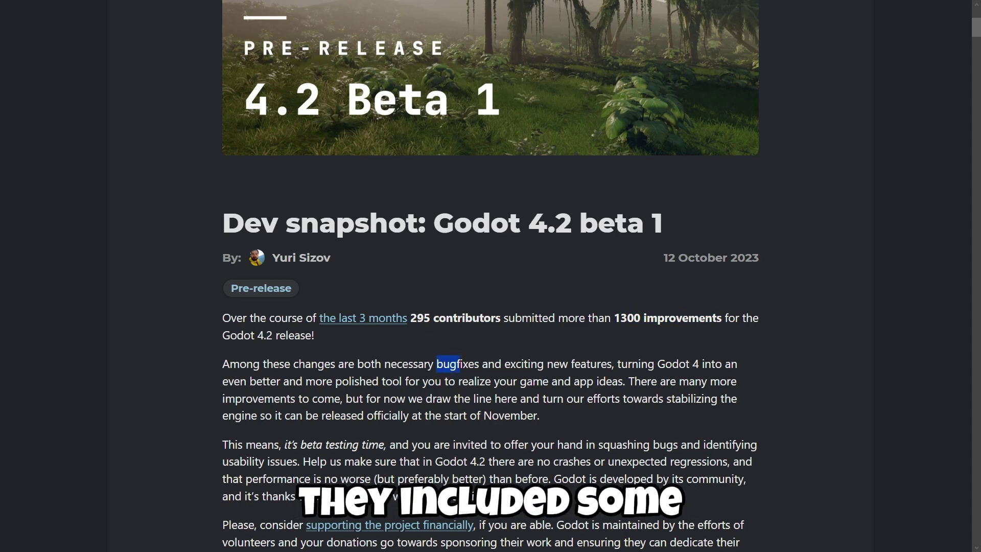
pyautogui.moveTo(460, 364); pyautogui.dragTo(607, 364)
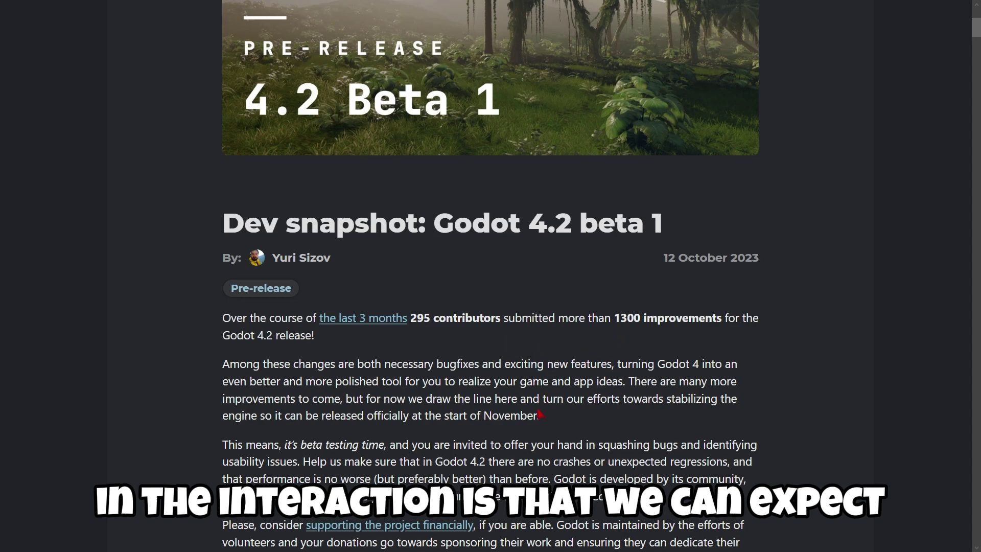
pyautogui.moveTo(321, 415); pyautogui.dragTo(540, 416)
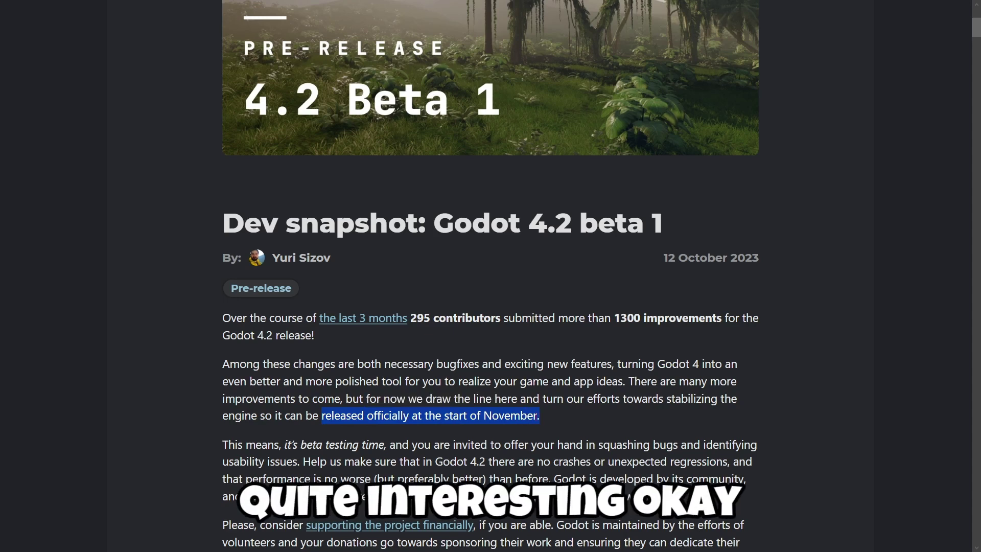
pyautogui.scroll(-5, 490, 276)
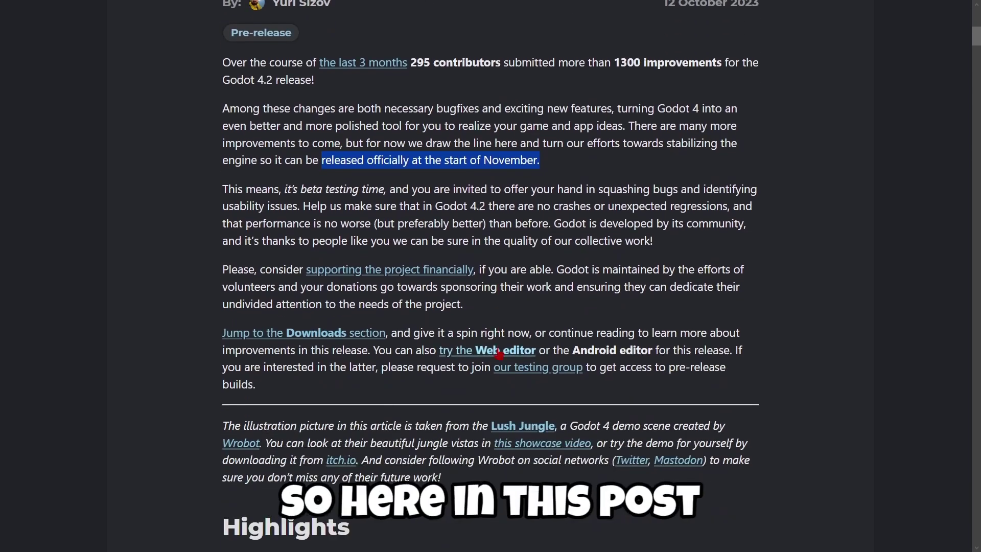
pyautogui.click(509, 241)
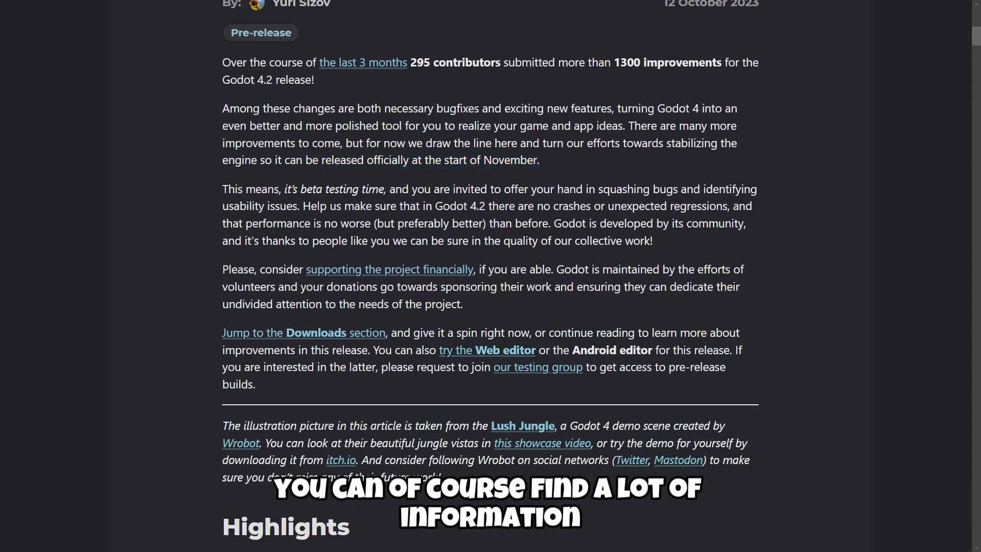
pyautogui.scroll(-4, 510, 238)
pyautogui.scroll(-15, 506, 236)
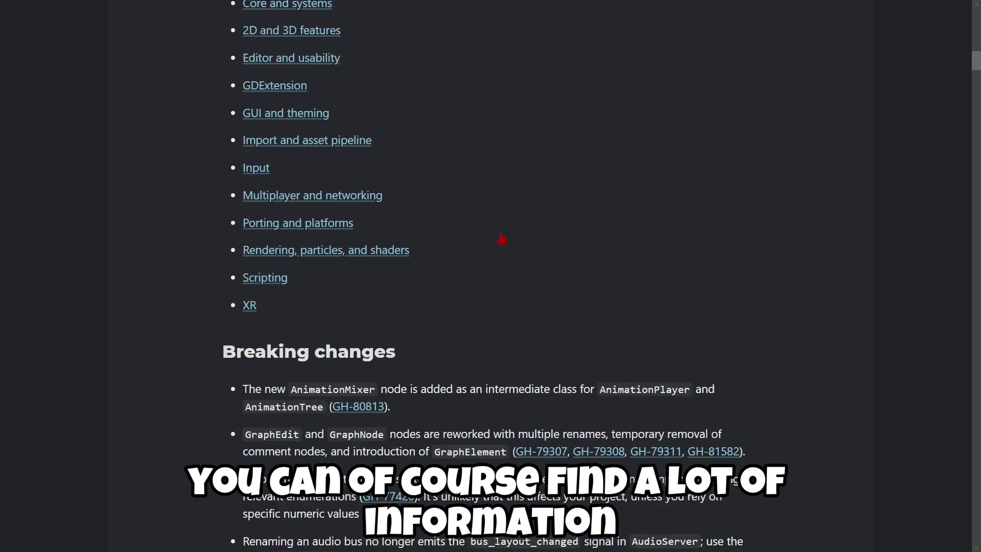
pyautogui.scroll(-2, 502, 237)
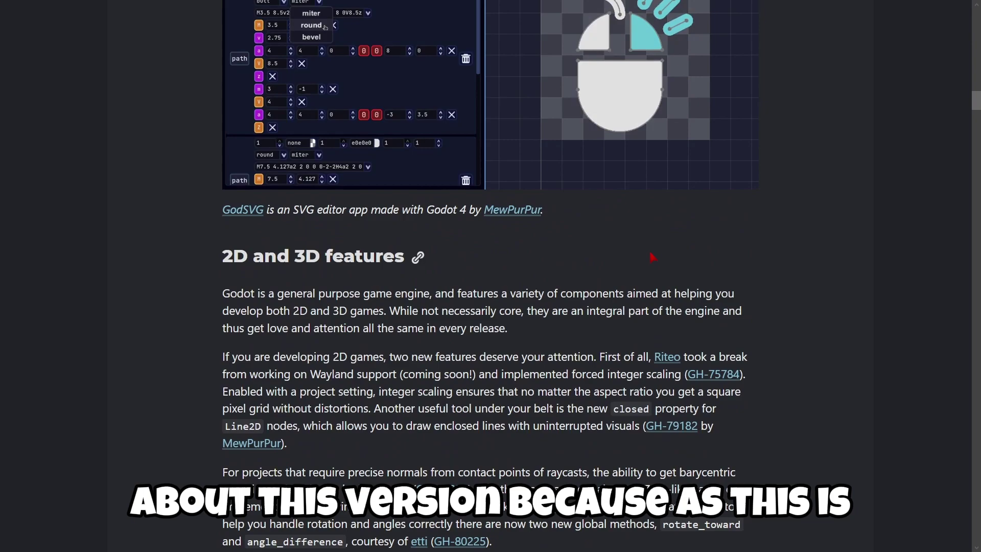
pyautogui.scroll(-4, 660, 267)
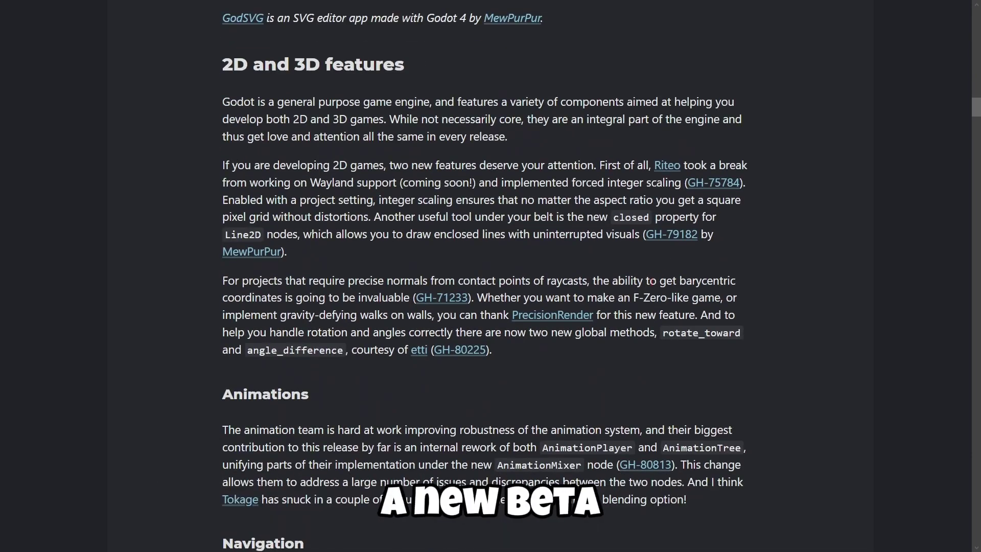
pyautogui.scroll(-20, 651, 282)
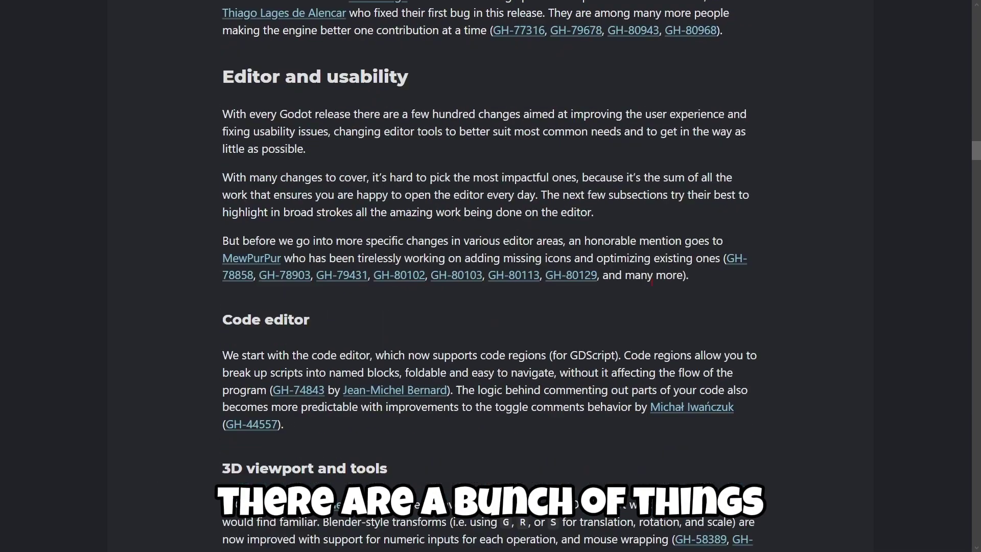
pyautogui.scroll(-20, 652, 282)
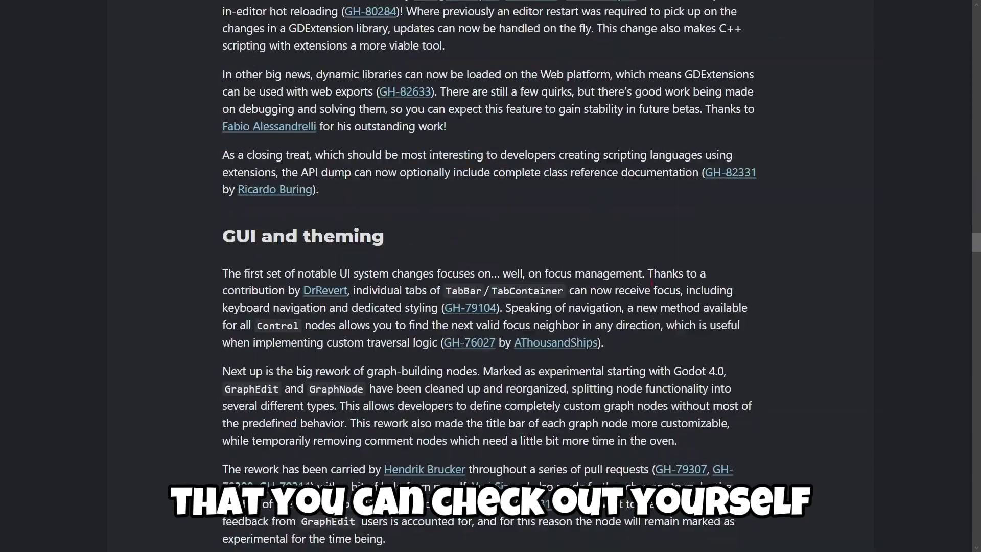
pyautogui.scroll(-12, 652, 283)
pyautogui.scroll(20, 802, 358)
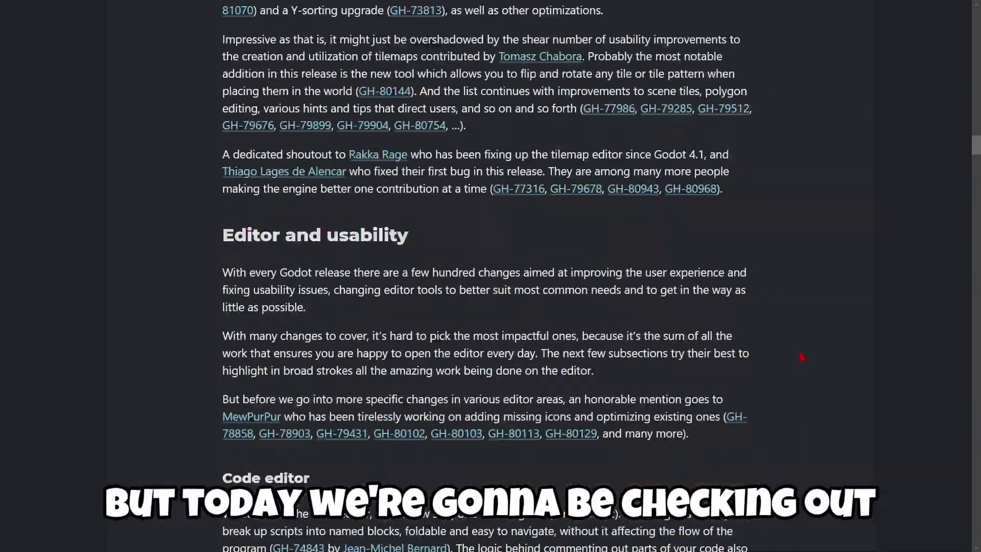
pyautogui.scroll(20, 802, 358)
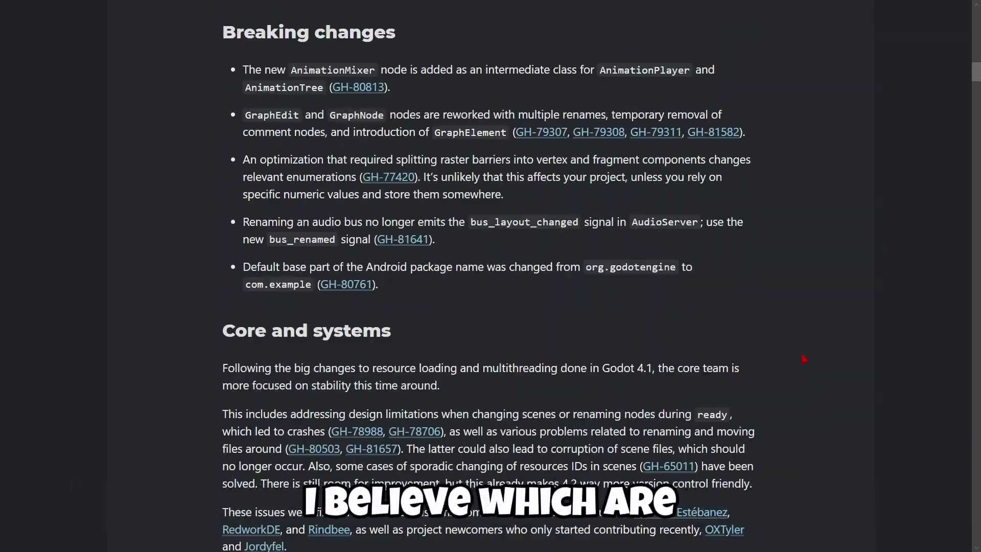
pyautogui.scroll(15, 803, 359)
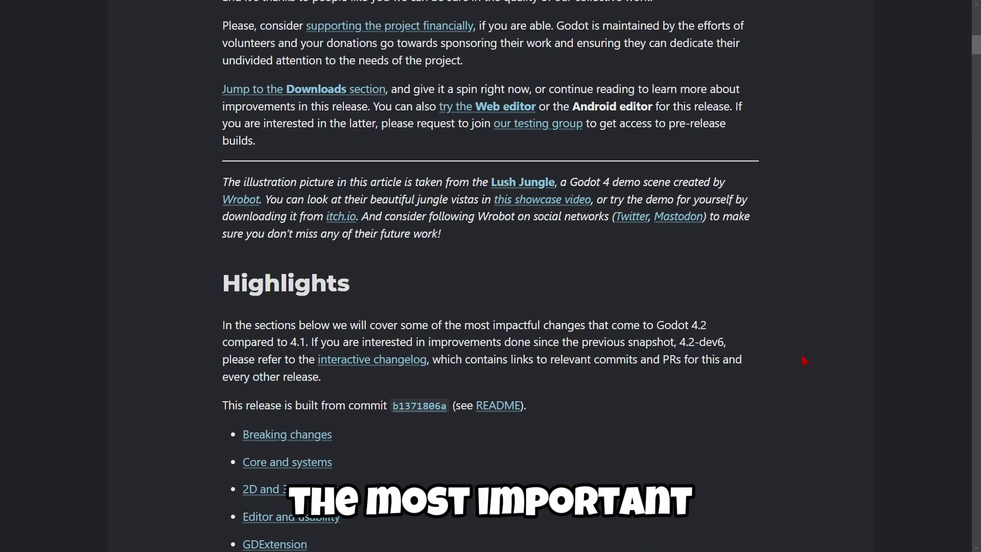
pyautogui.scroll(4, 803, 361)
pyautogui.scroll(4, 802, 359)
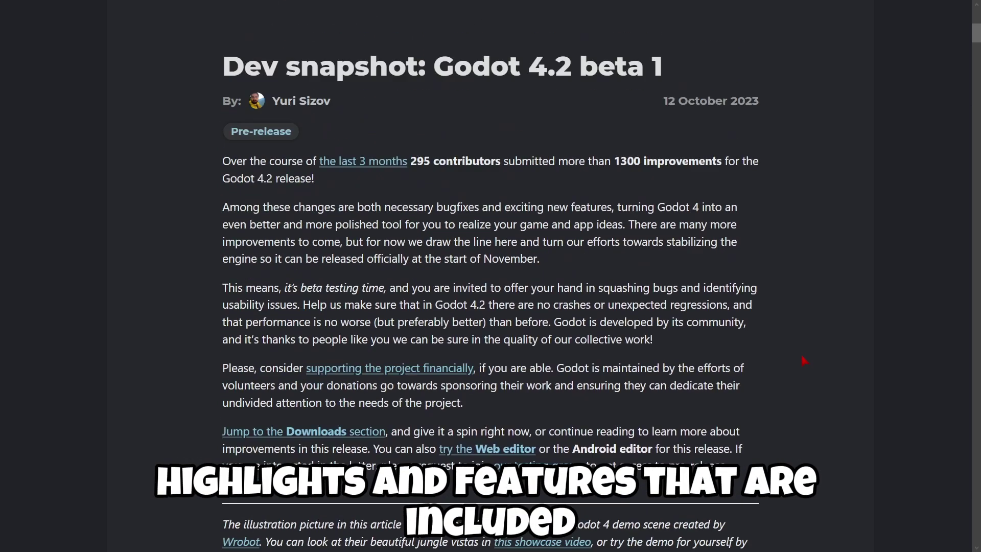
pyautogui.scroll(-1, 795, 357)
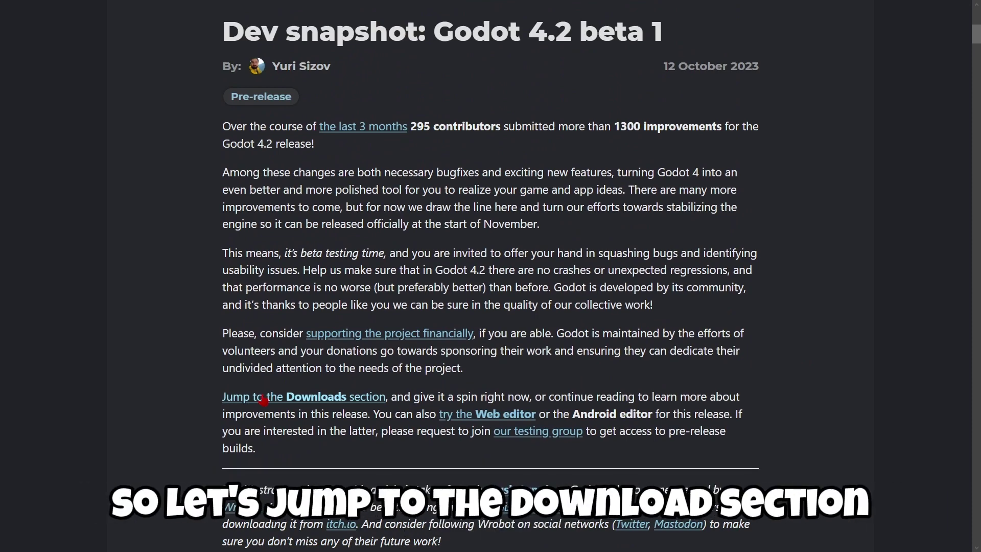
# Step: Open the Godot 4.2 beta 1 release page from the Downloads section and scroll to its assets
pyautogui.click(263, 399)
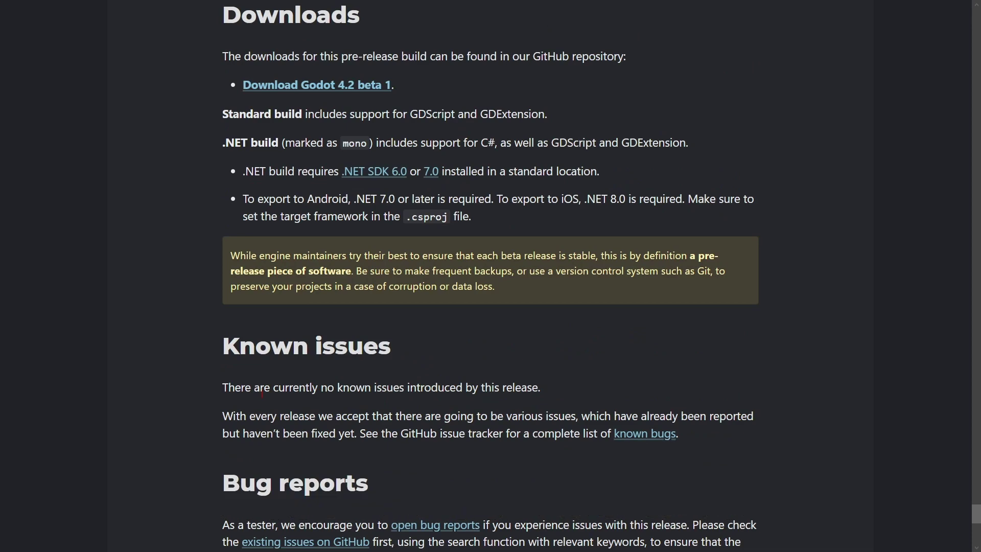
pyautogui.click(275, 87)
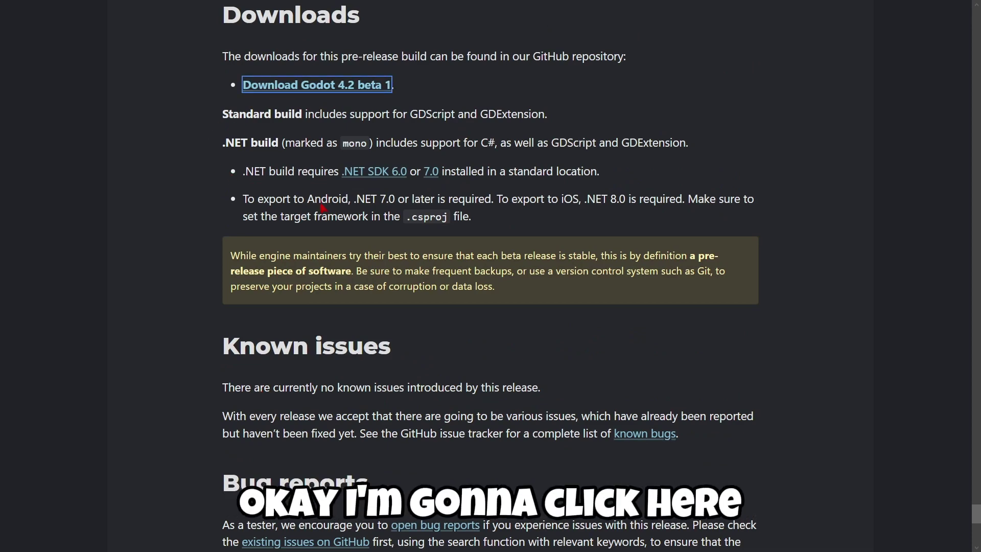
pyautogui.scroll(-4, 324, 207)
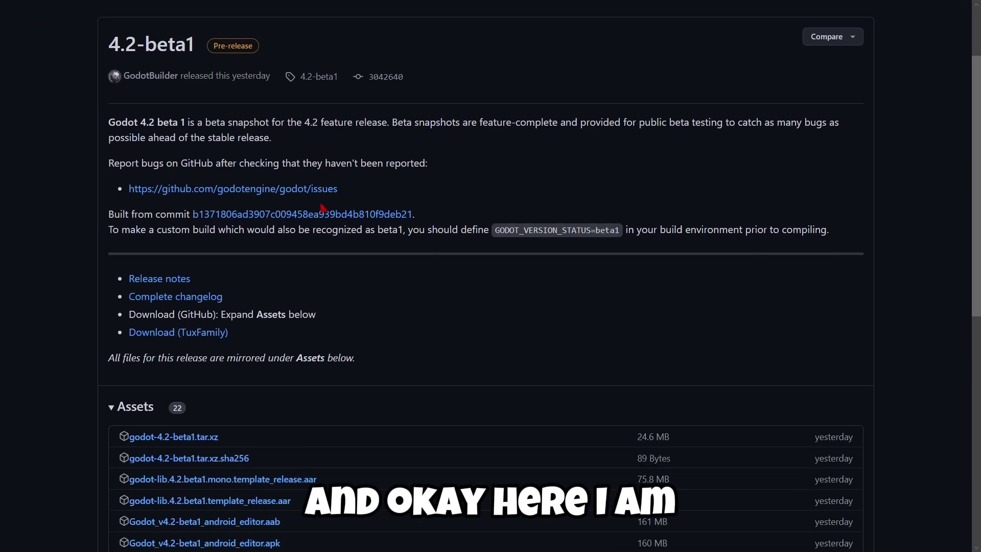
pyautogui.scroll(-2, 322, 204)
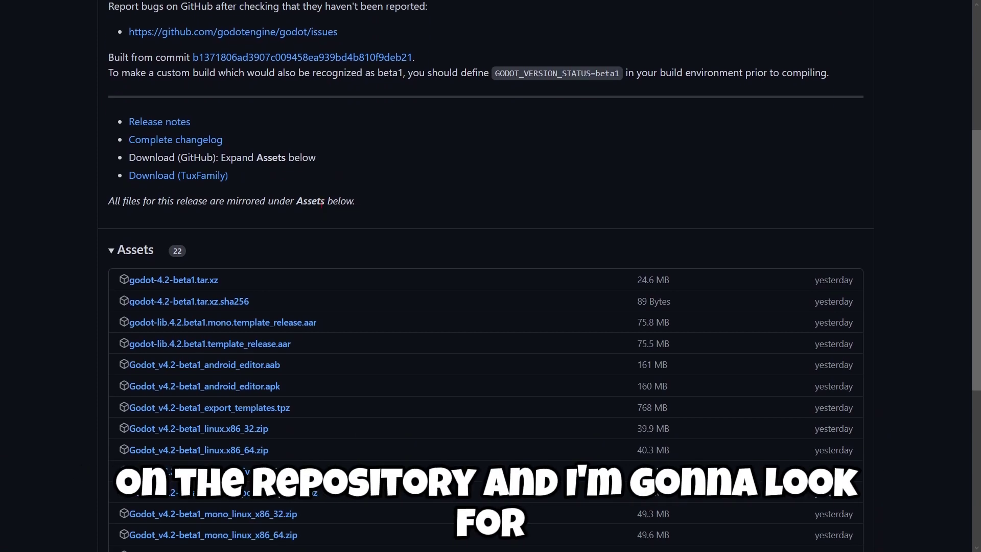
pyautogui.scroll(-5, 214, 285)
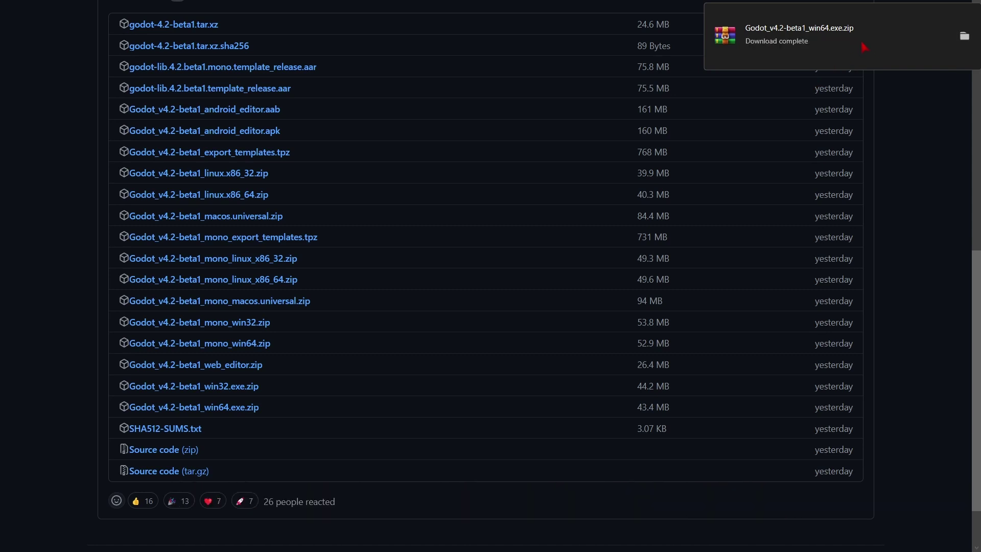
# Step: Open the downloaded zip in WinRAR, launch Godot_v4.2-beta1_win64.exe and maximize the Project Manager
pyautogui.doubleClick(862, 45)
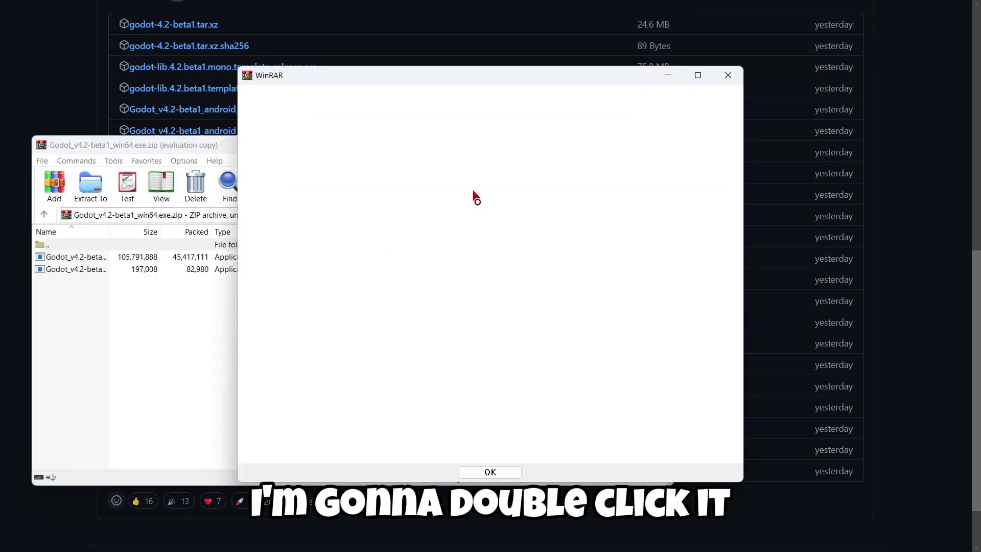
pyautogui.click(725, 76)
pyautogui.moveTo(379, 147); pyautogui.dragTo(470, 95)
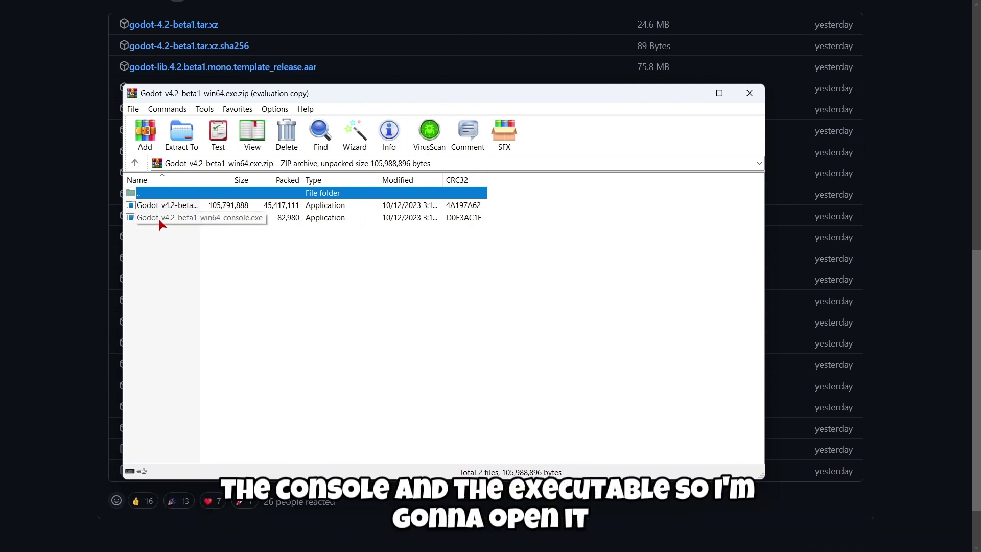
pyautogui.click(198, 256)
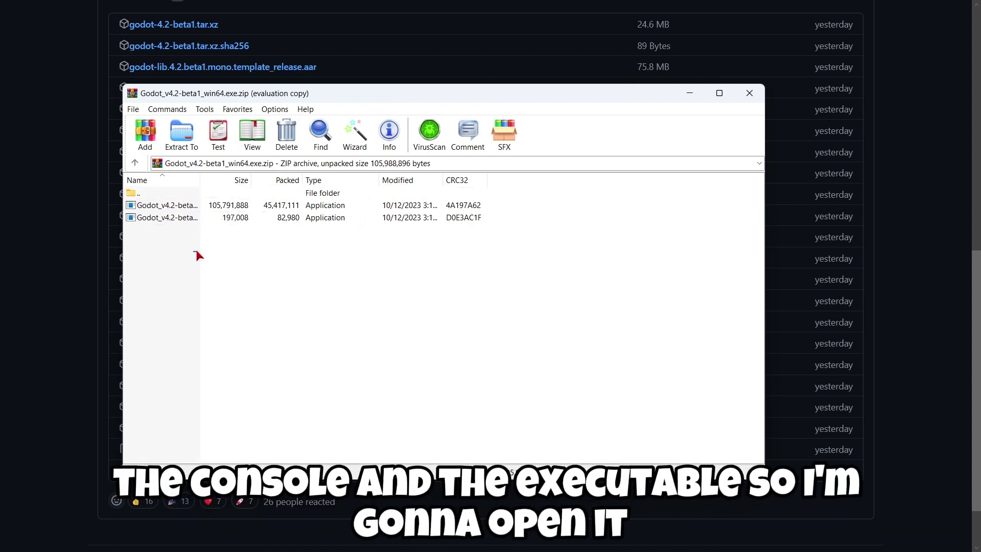
pyautogui.doubleClick(166, 207)
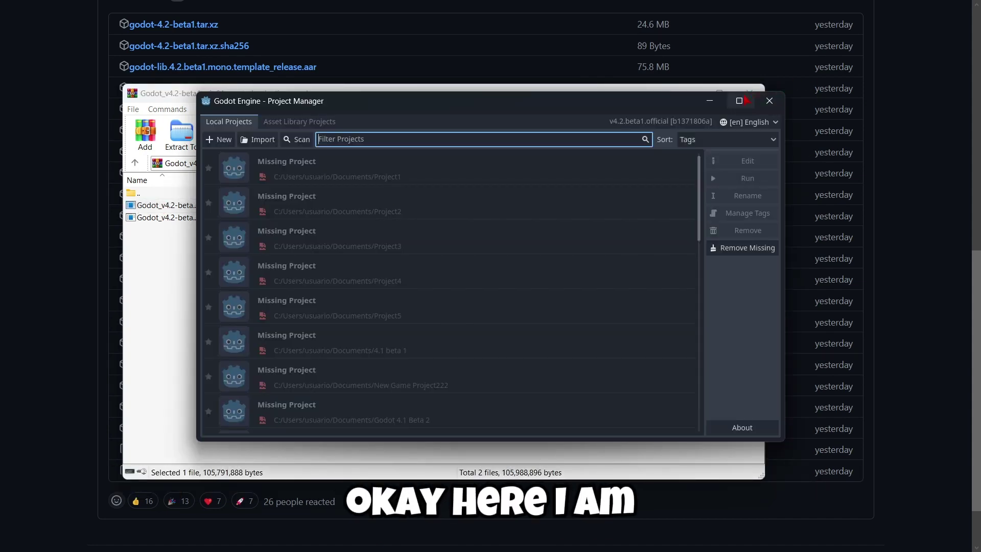
pyautogui.click(740, 100)
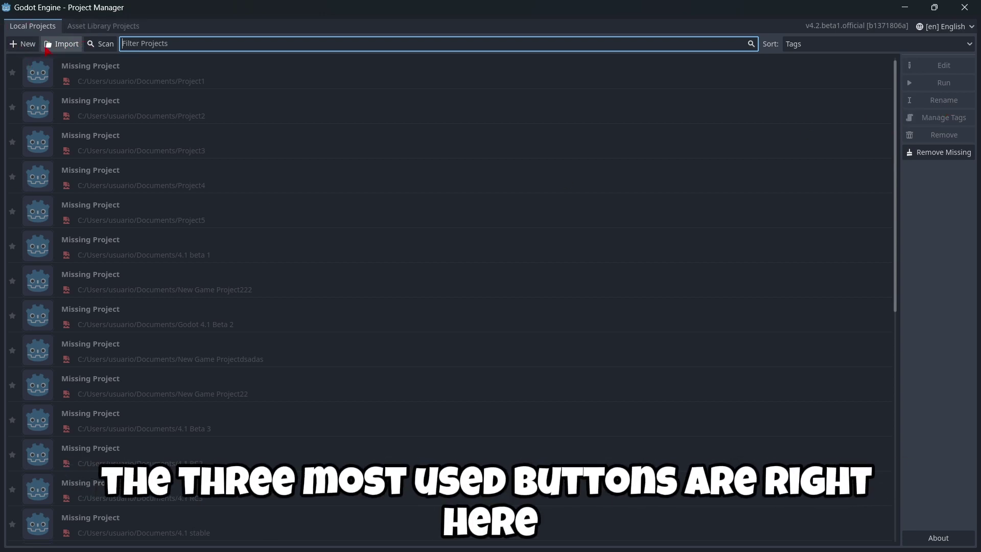
pyautogui.click(62, 44)
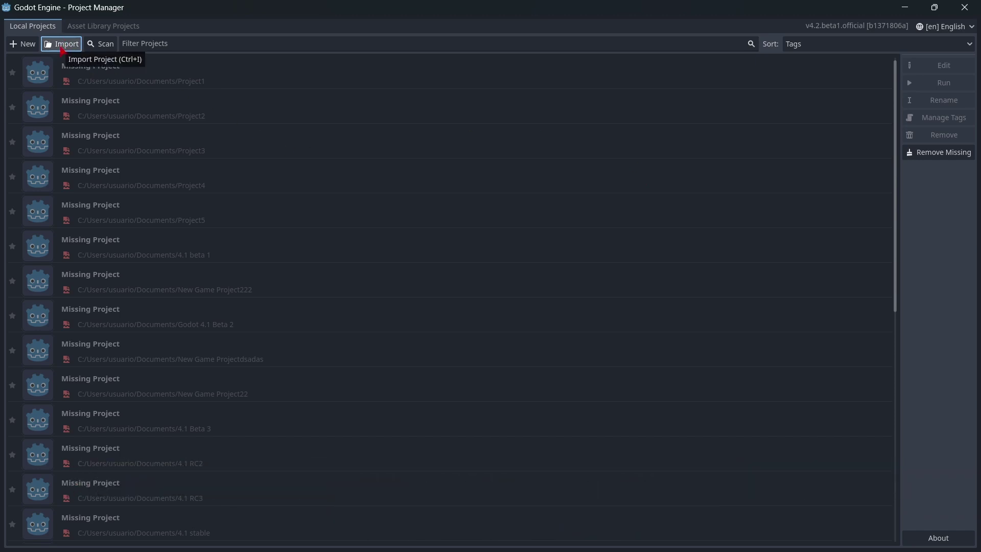
pyautogui.click(61, 46)
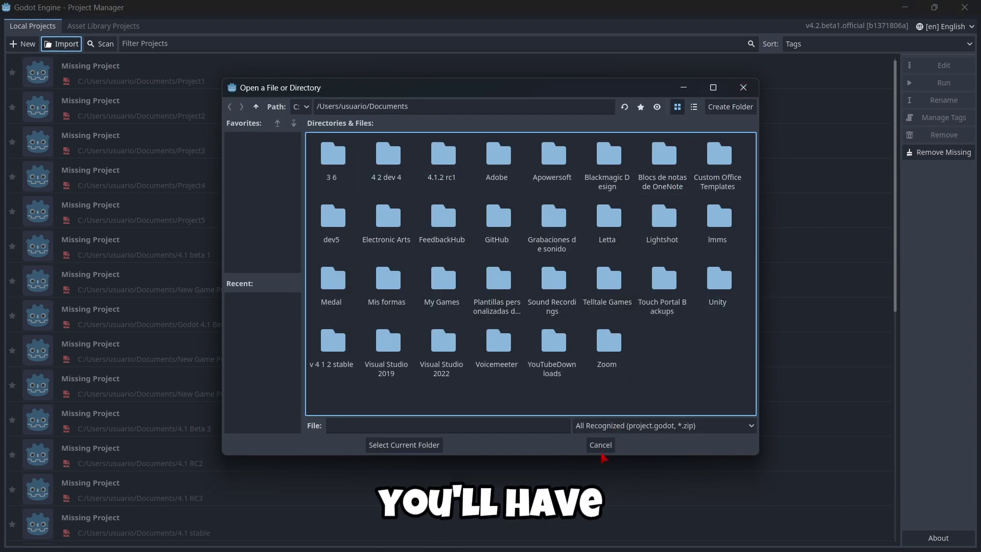
pyautogui.click(602, 453)
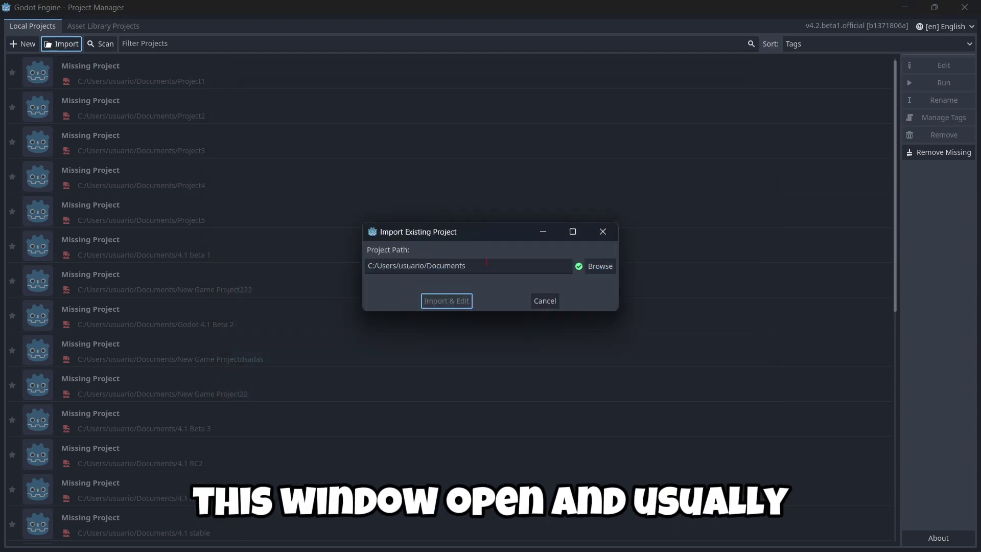
pyautogui.click(487, 265)
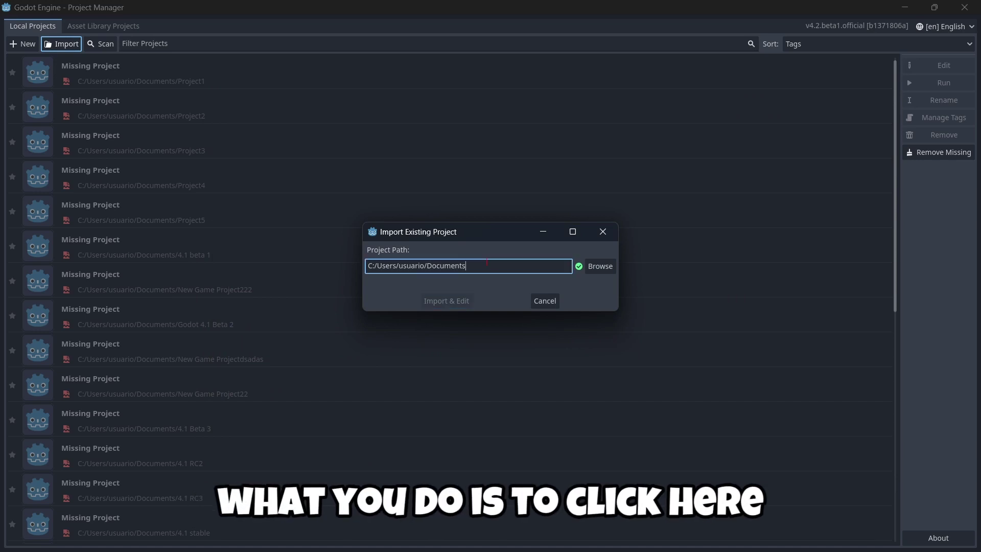
pyautogui.click(600, 269)
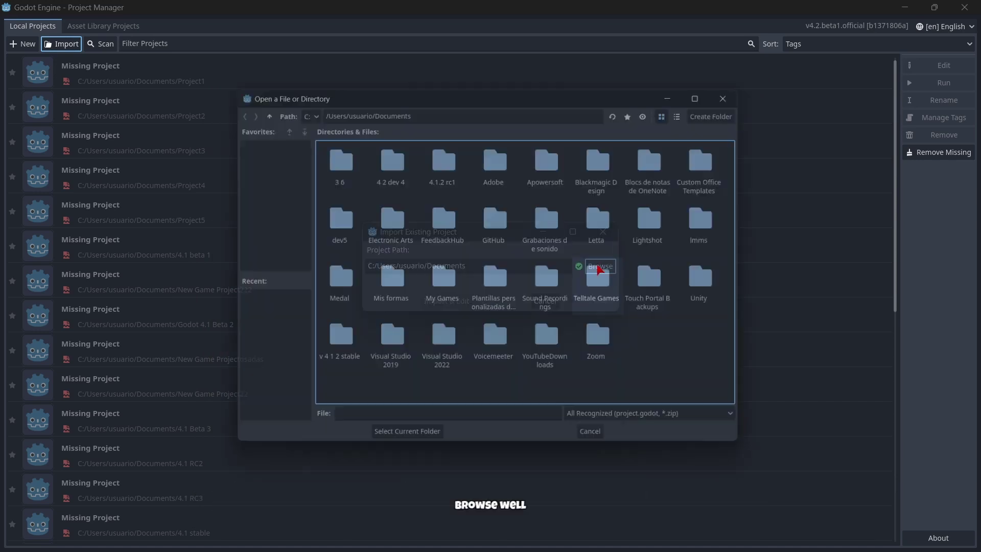
pyautogui.click(744, 87)
pyautogui.click(604, 232)
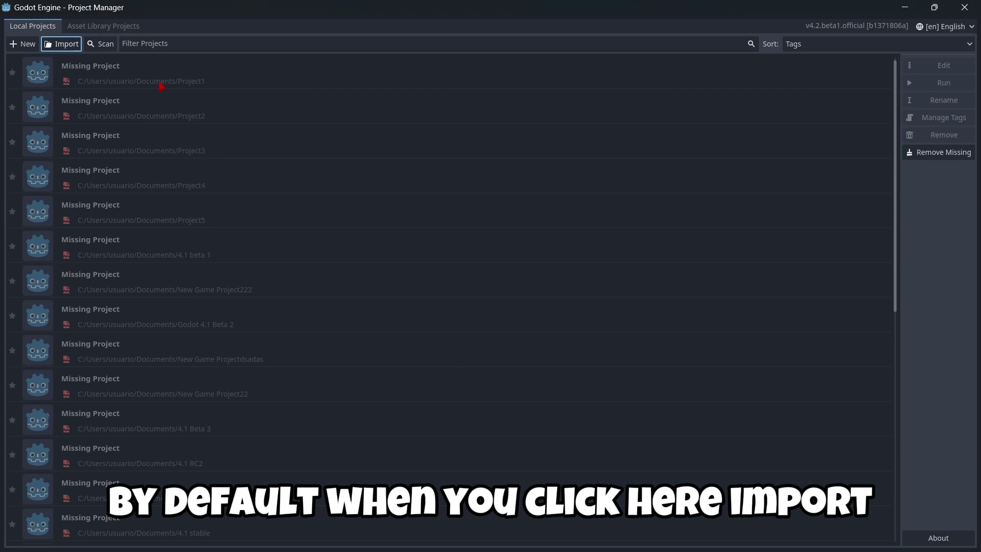
pyautogui.click(59, 50)
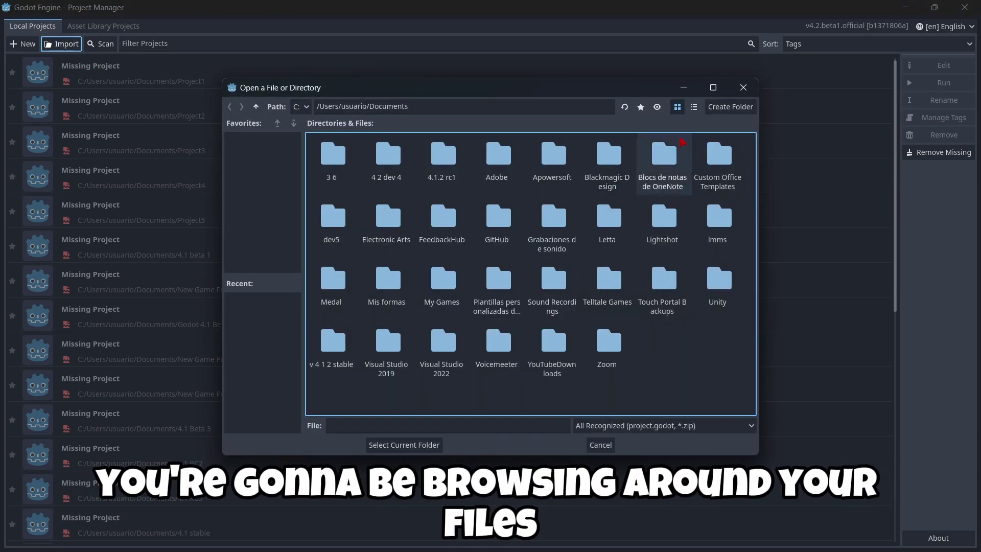
pyautogui.click(744, 88)
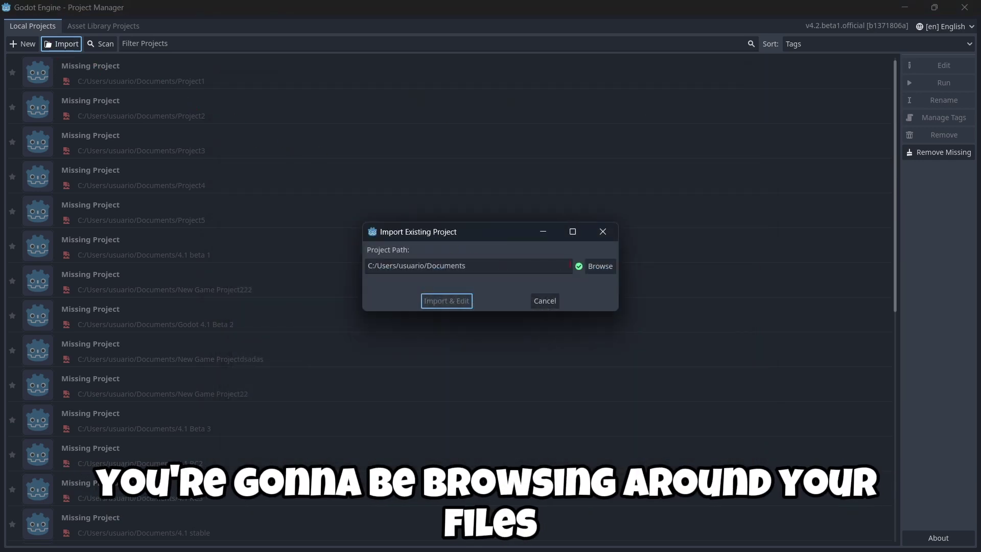
pyautogui.click(603, 231)
pyautogui.click(61, 44)
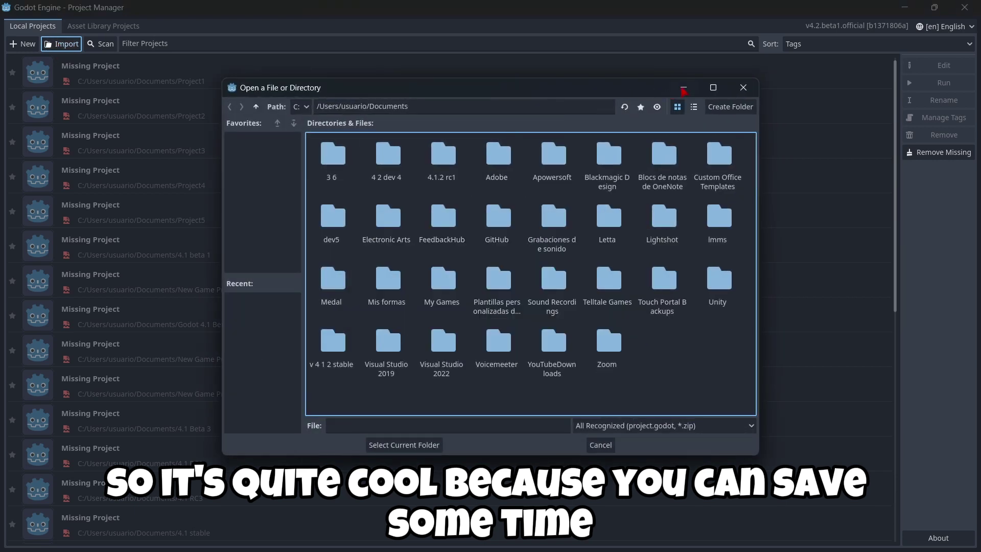
pyautogui.click(743, 87)
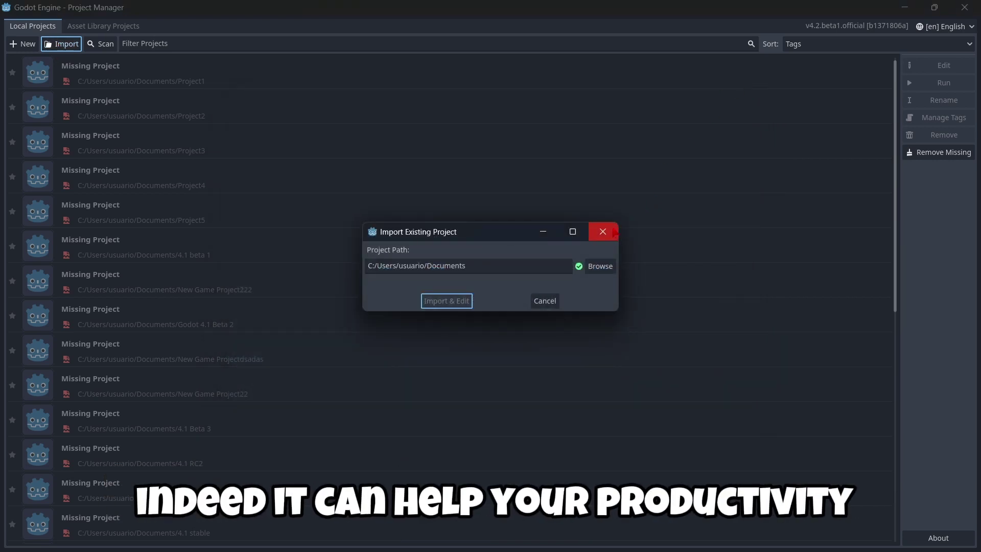
pyautogui.click(603, 232)
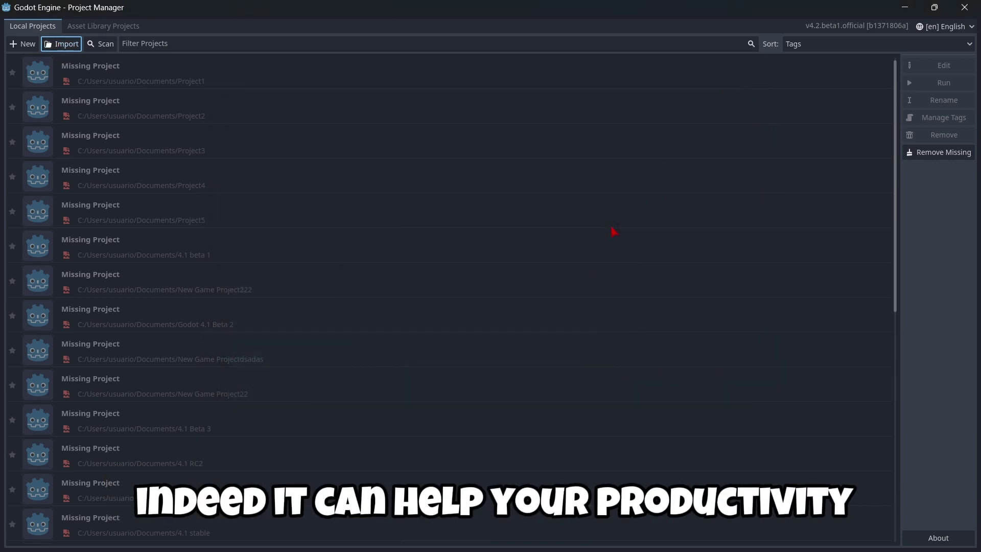
pyautogui.click(22, 44)
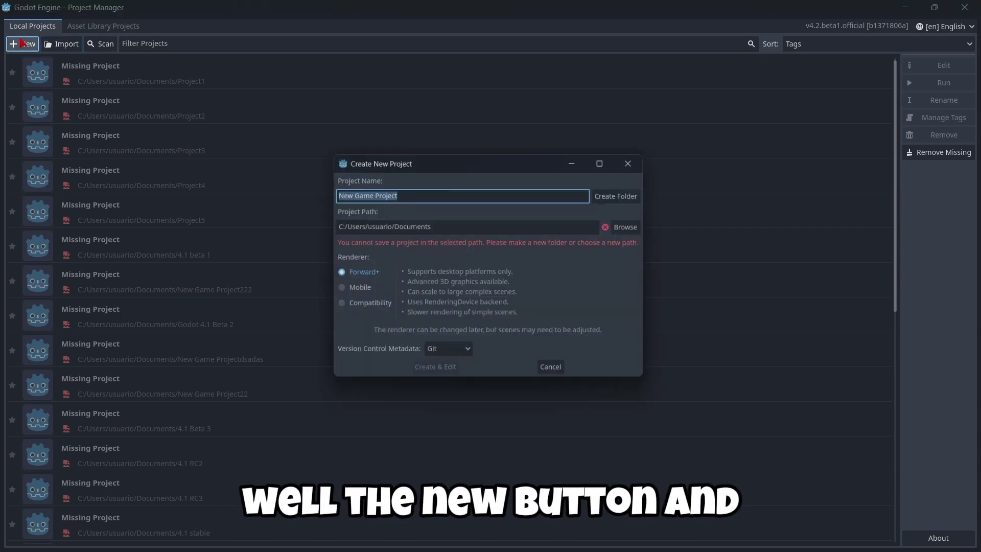
pyautogui.click(627, 163)
pyautogui.click(105, 45)
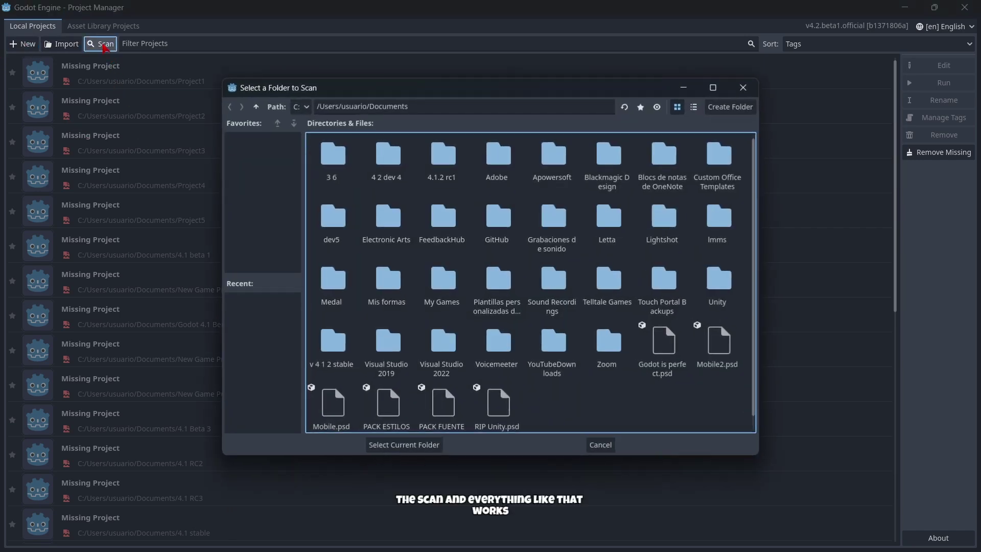
pyautogui.click(743, 87)
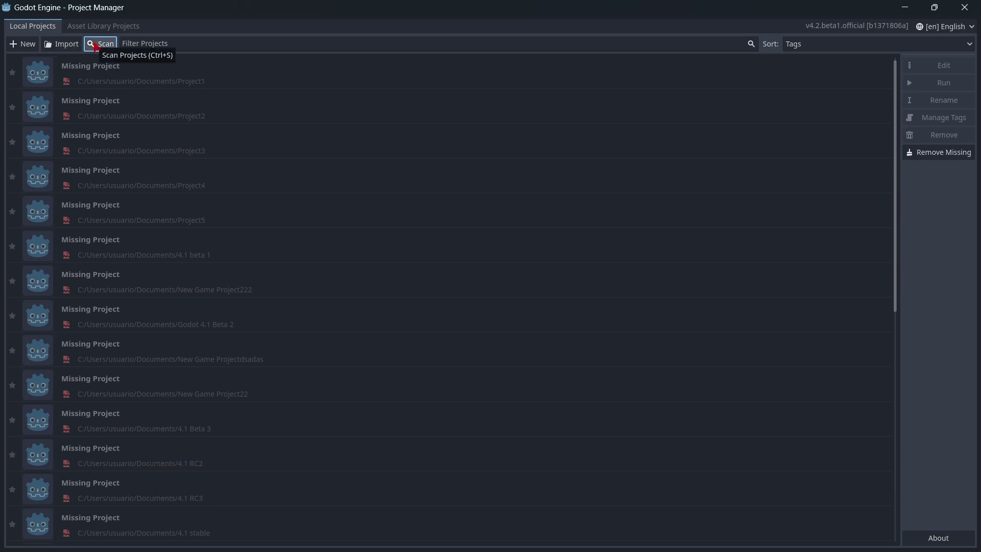
pyautogui.click(813, 46)
pyautogui.click(813, 46)
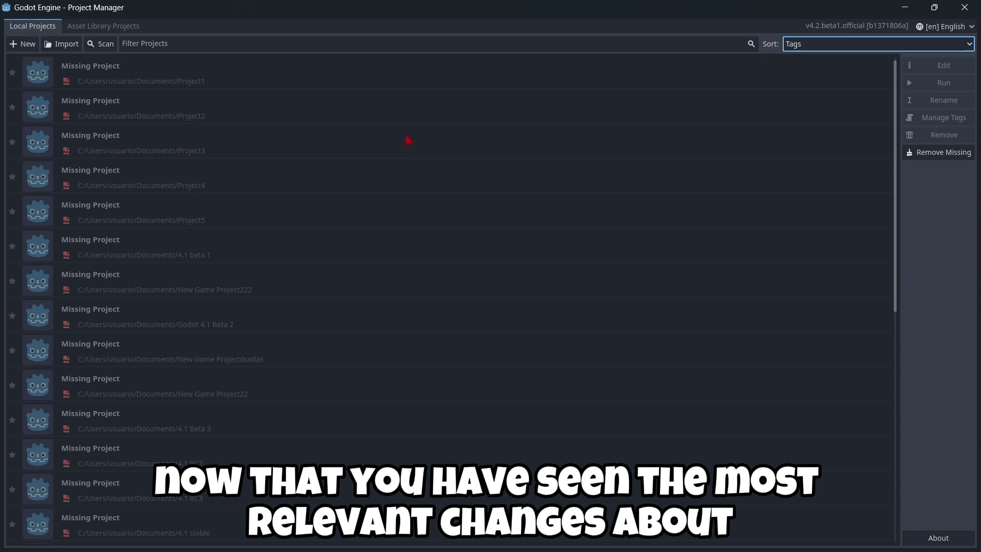
# Step: Create a Forward+ project named 'v 4.2 beta1' in its own new folder and open it
pyautogui.click(22, 43)
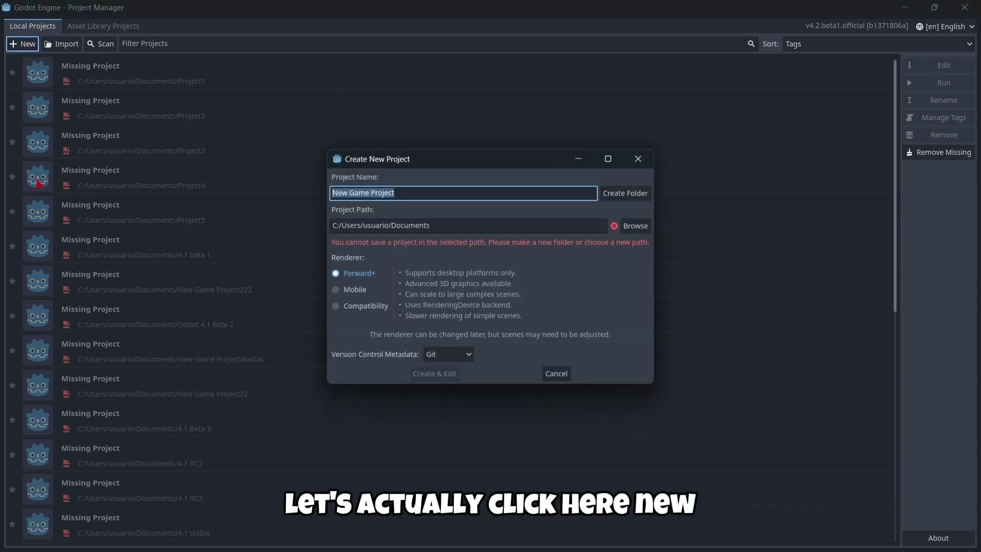
pyautogui.click(424, 192)
pyautogui.moveTo(431, 193); pyautogui.dragTo(153, 151)
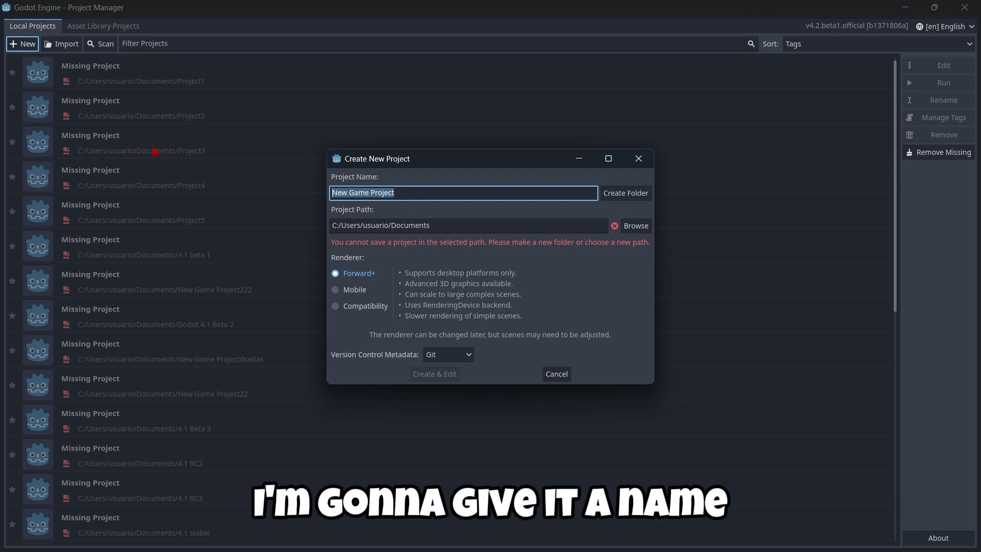
pyautogui.write('v 4')
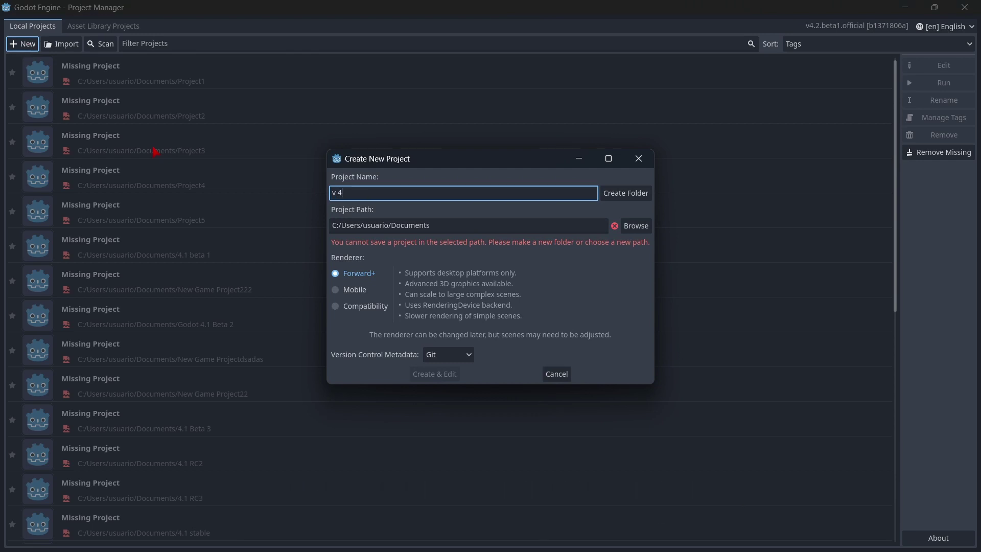
pyautogui.write('.2 beta1')
pyautogui.click(626, 193)
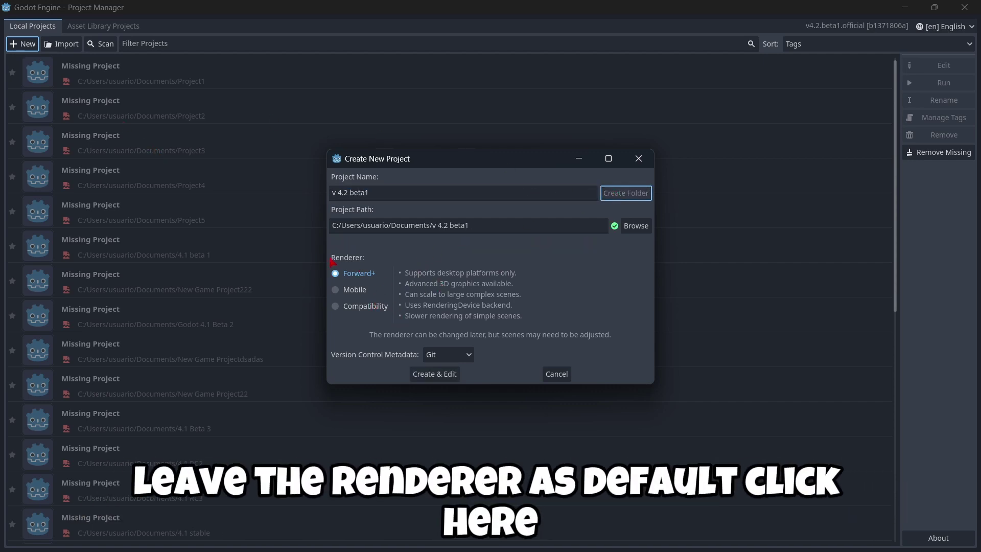
pyautogui.click(423, 375)
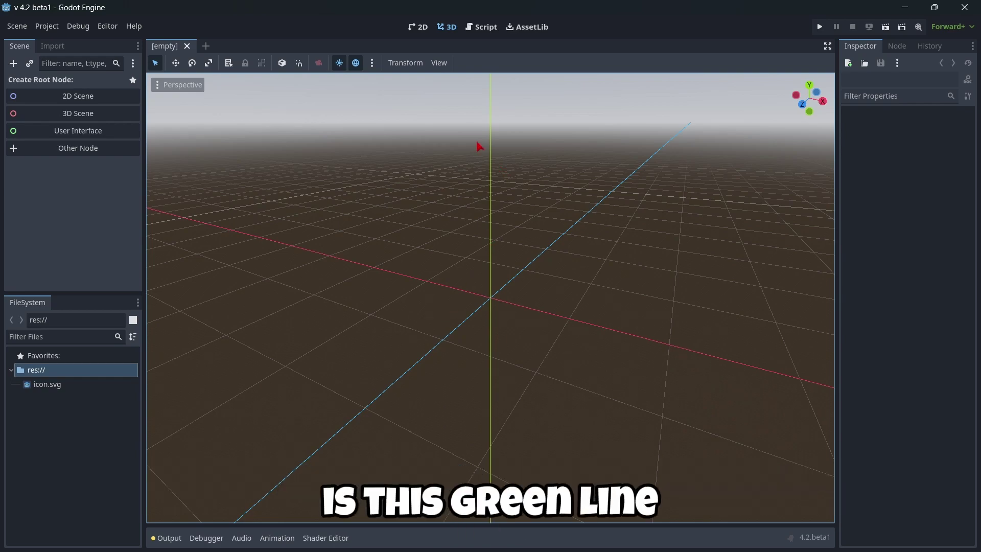
# Step: Zoom and orbit the 3D viewport of the empty new project
pyautogui.scroll(4, 499, 228)
pyautogui.scroll(-10, 494, 225)
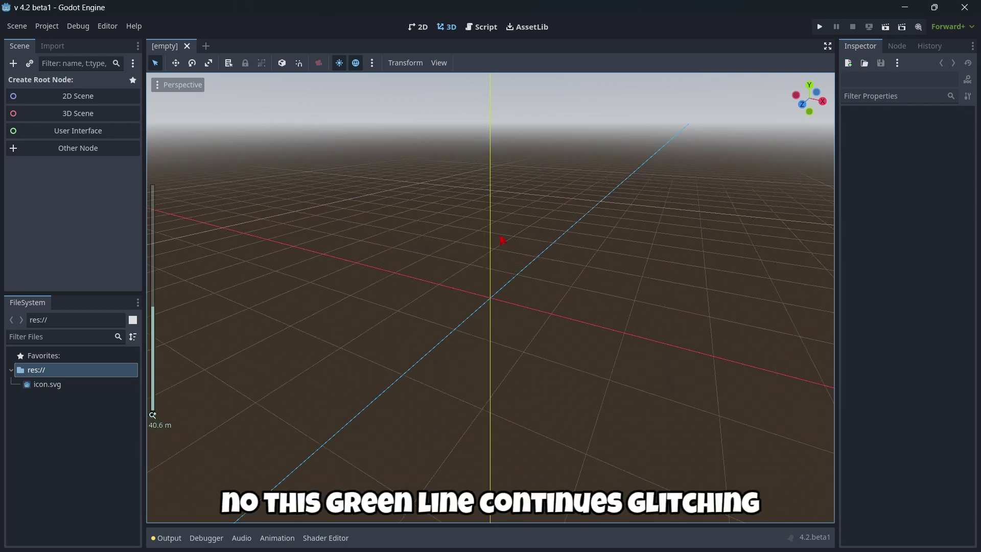
pyautogui.scroll(-6, 491, 231)
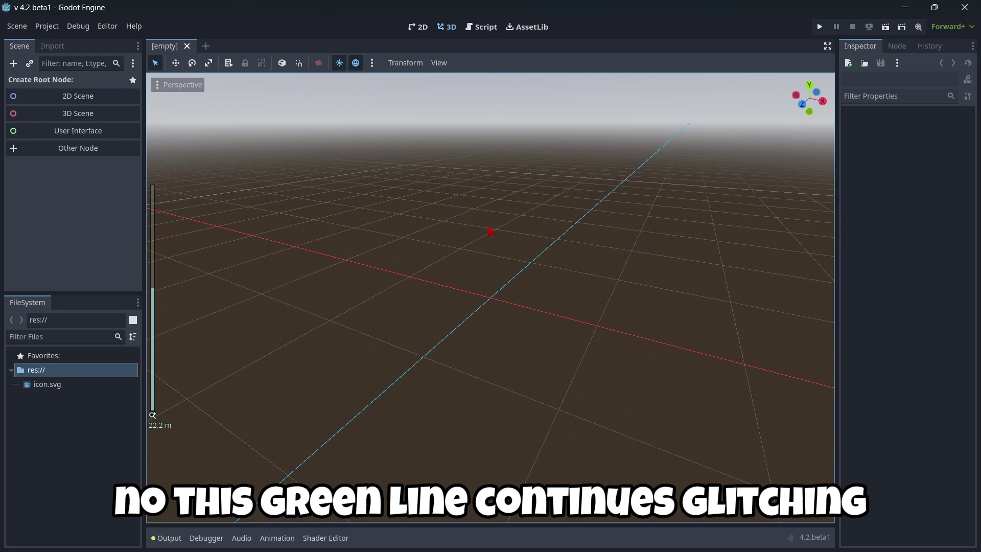
pyautogui.moveTo(490, 231); pyautogui.dragTo(491, 256, button='middle')
pyautogui.scroll(3, 536, 306)
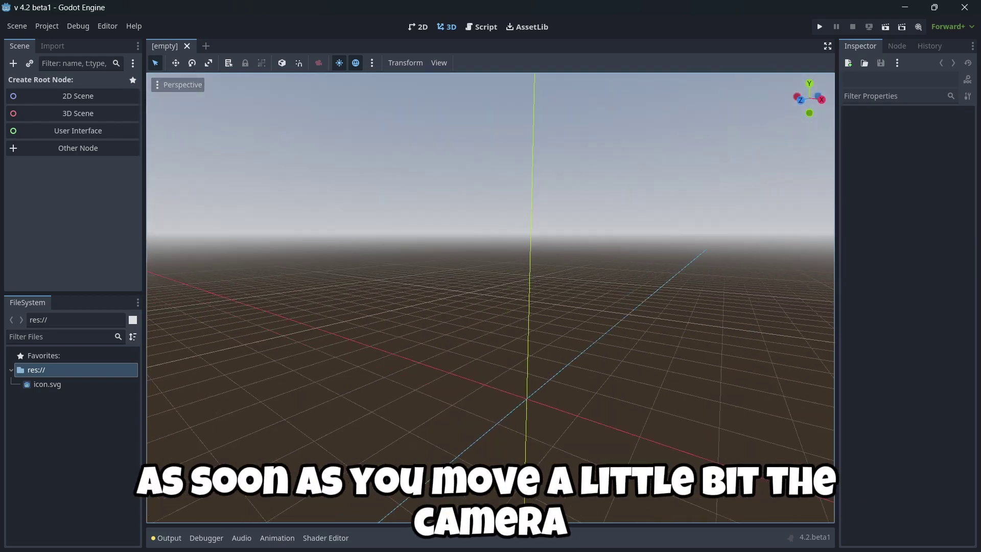
pyautogui.moveTo(537, 307); pyautogui.dragTo(512, 299, button='middle')
pyautogui.scroll(-2, 513, 299)
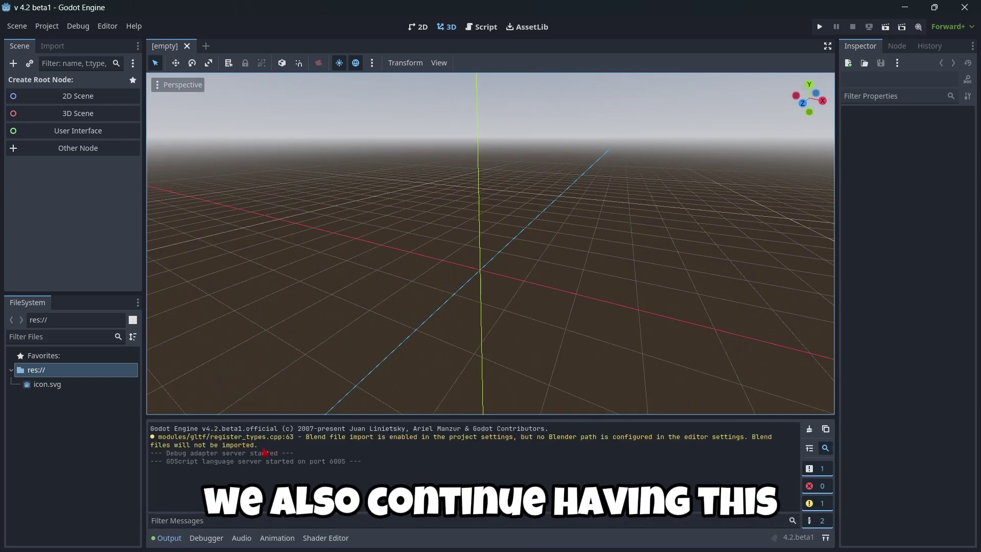
pyautogui.tripleClick(255, 445)
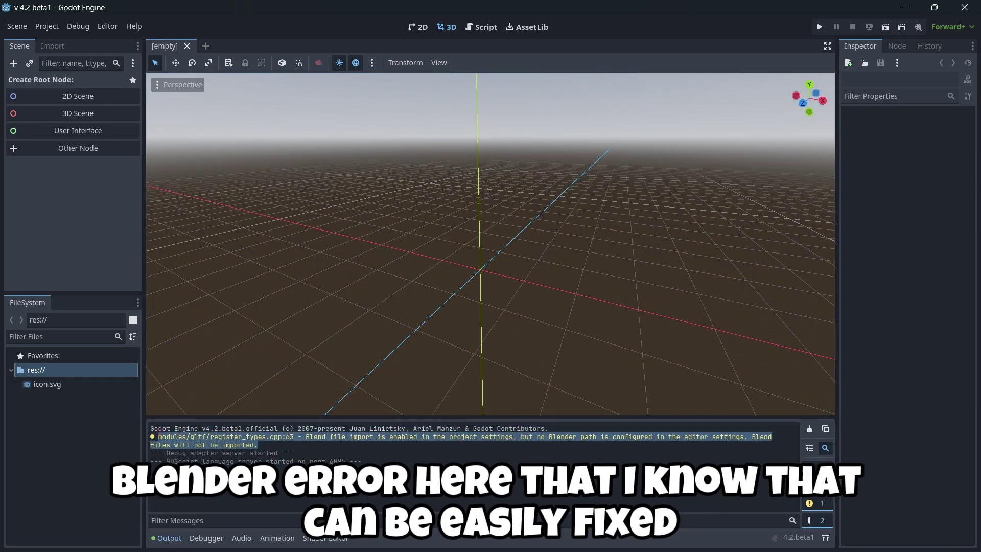
pyautogui.click(244, 443)
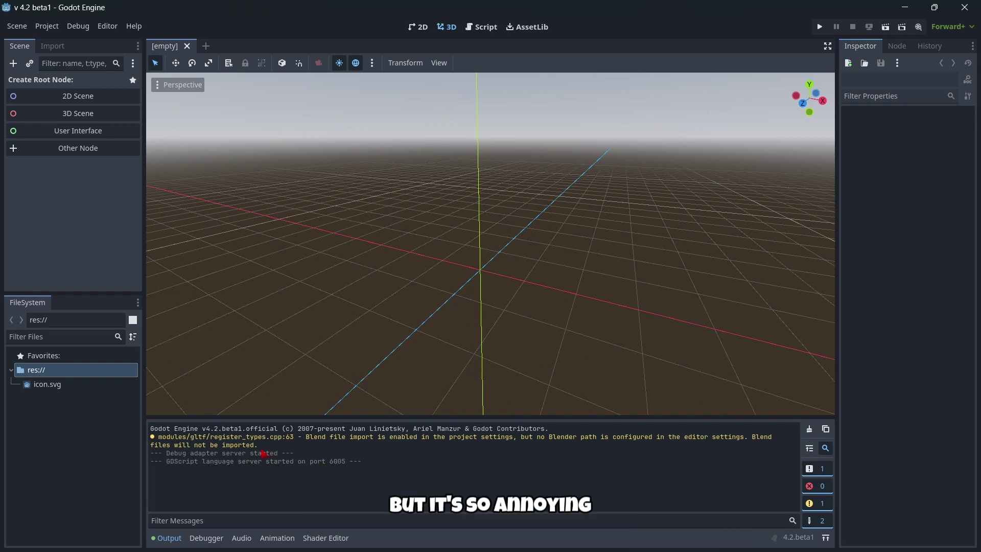
pyautogui.moveTo(283, 449); pyautogui.dragTo(155, 445)
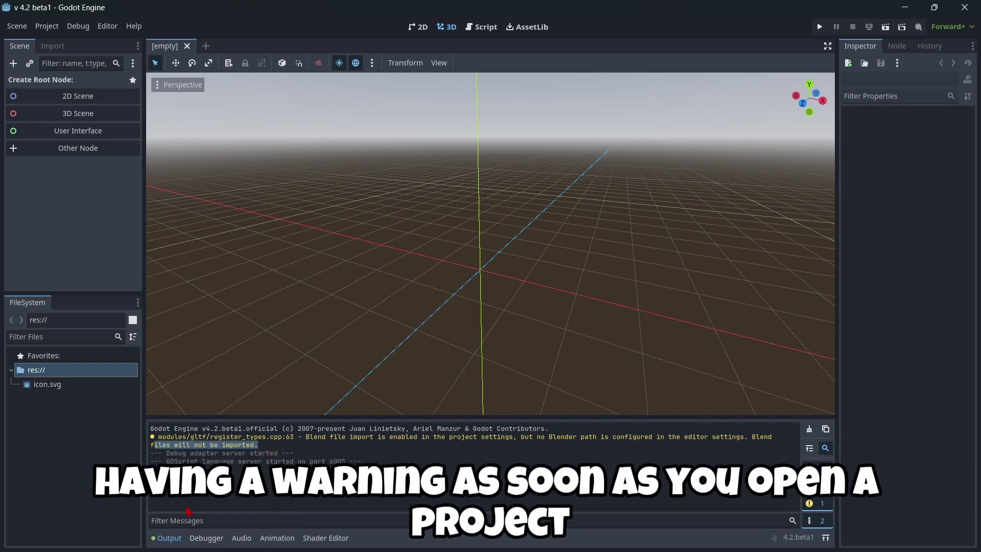
pyautogui.click(175, 541)
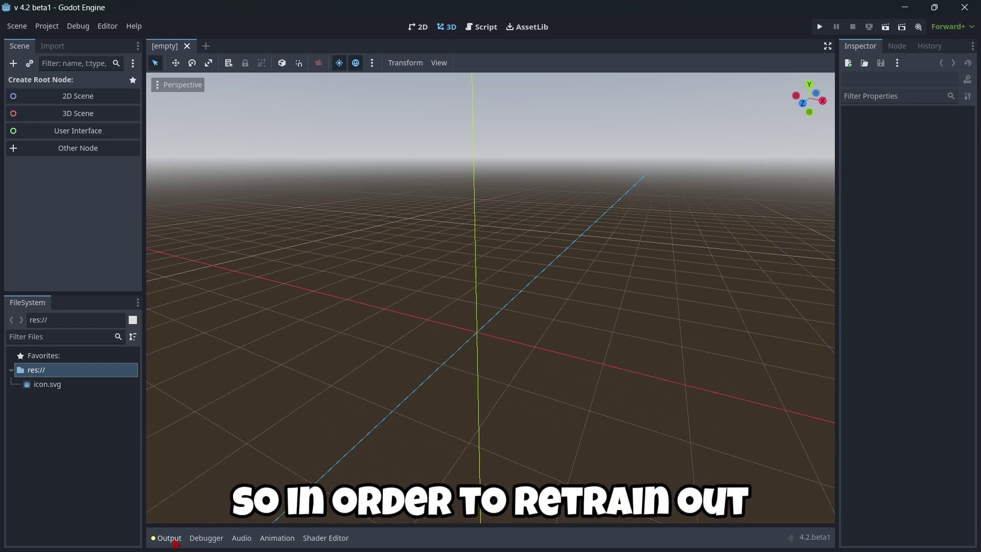
# Step: In the 2D workspace, create a plain Node as scene root and begin attaching a script
pyautogui.click(415, 27)
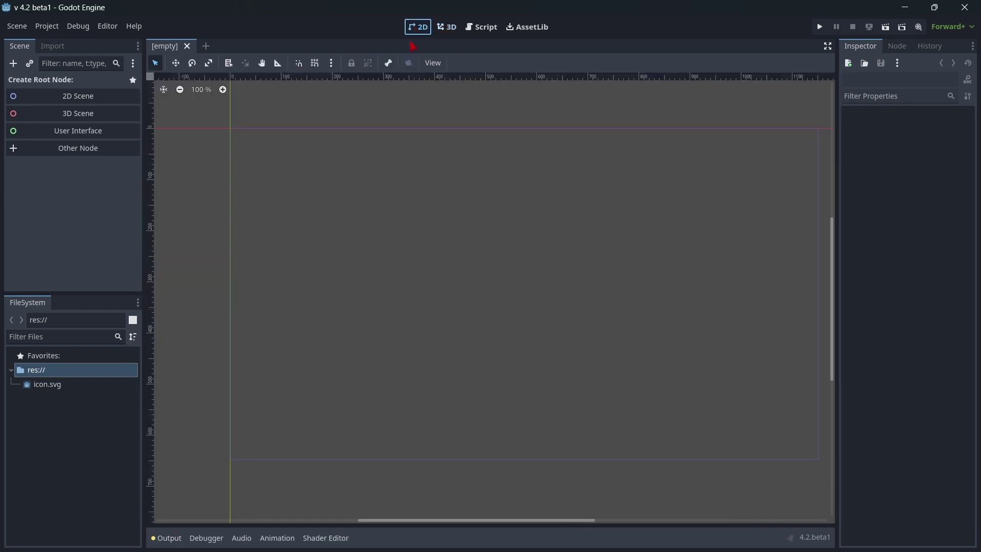
pyautogui.scroll(-2, 409, 212)
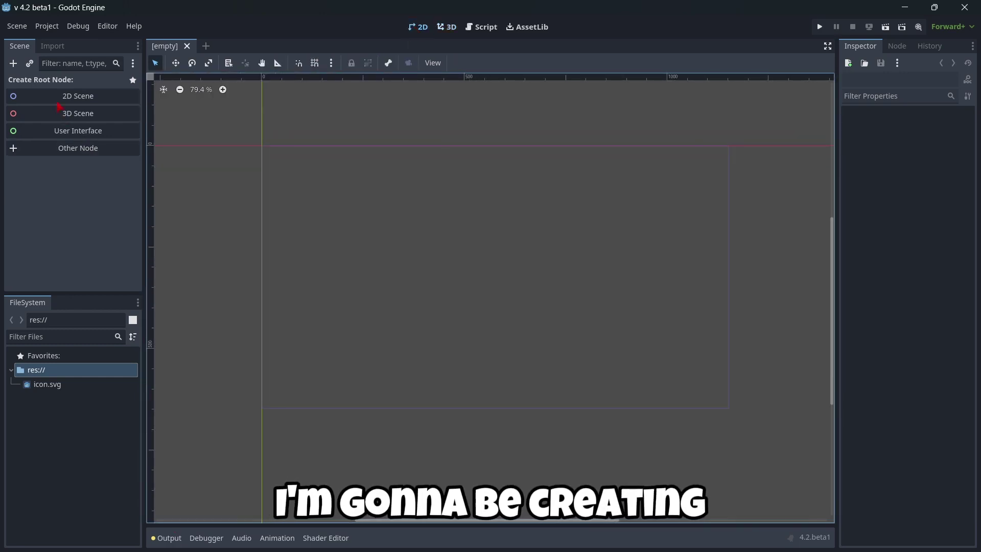
pyautogui.click(81, 153)
pyautogui.write('Node')
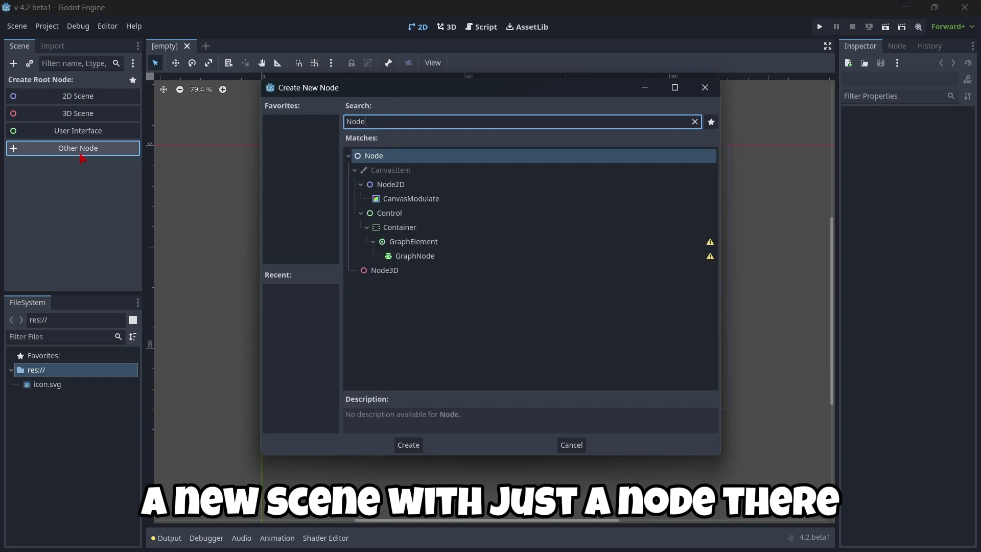
pyautogui.press('Return')
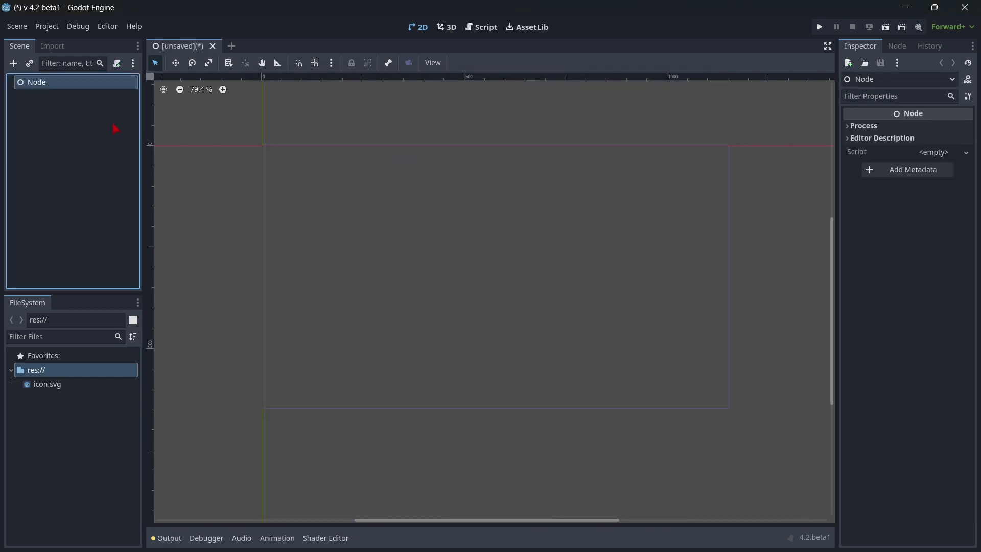
pyautogui.click(116, 63)
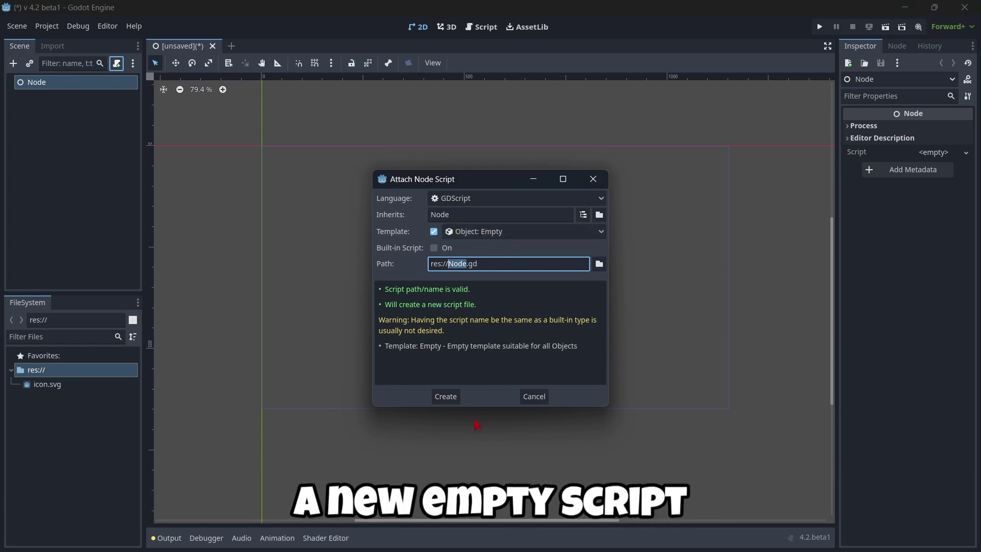
# Step: Create Node.gd, add a blank line after extends Node, and save it
pyautogui.click(446, 397)
pyautogui.click(347, 127)
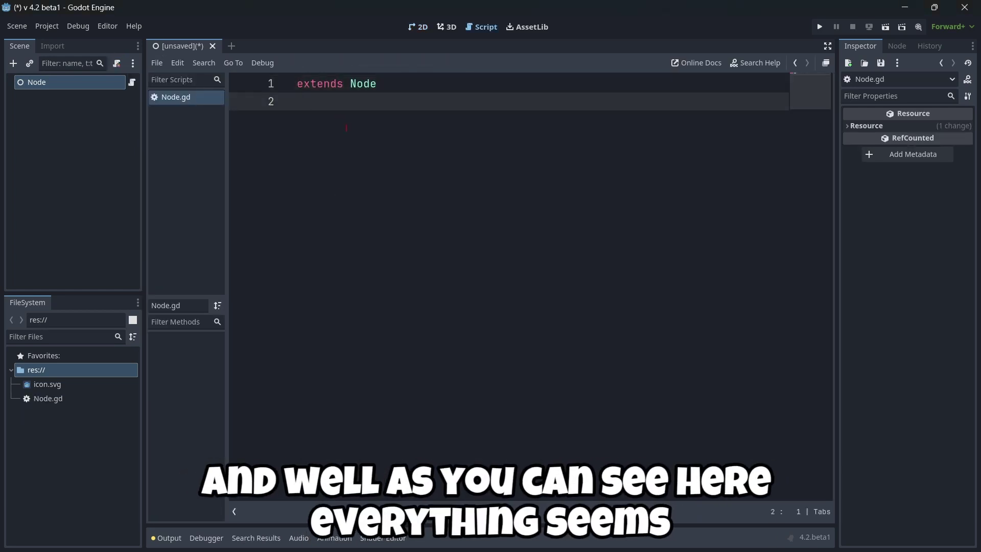
pyautogui.press('Return')
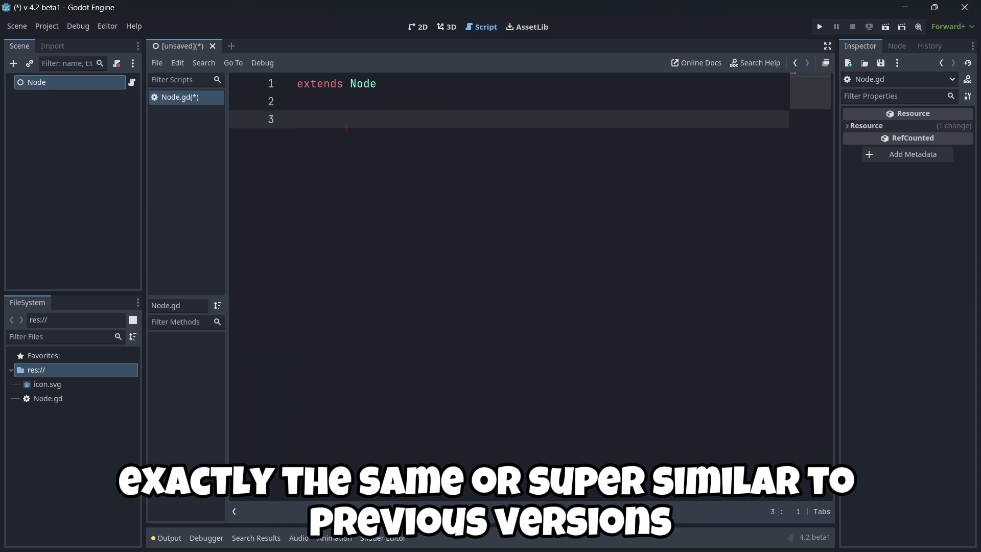
pyautogui.hotkey('ctrl', 's')
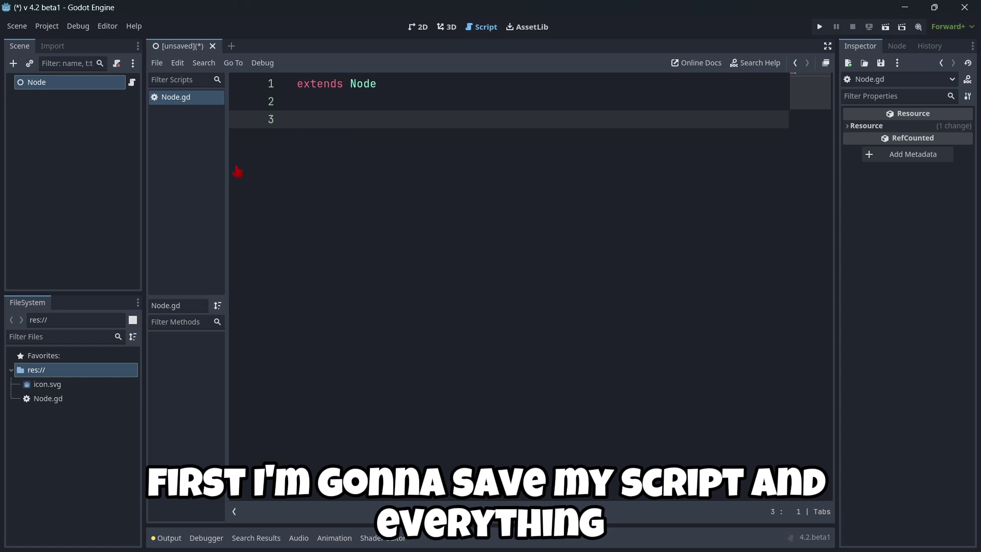
# Step: Save the scene as node.tscn and return to the script on line 3
pyautogui.click(92, 164)
pyautogui.hotkey('ctrl', 's')
pyautogui.click(395, 446)
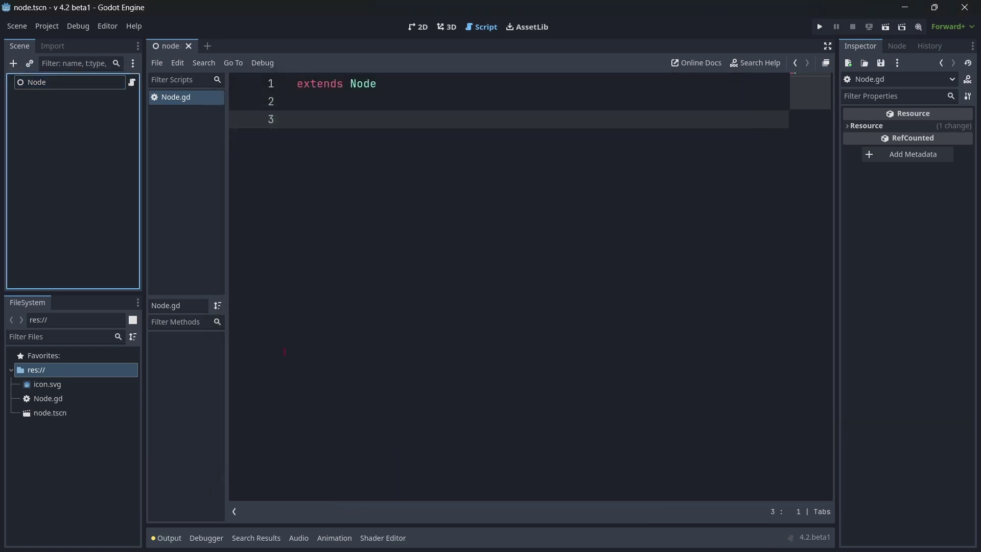
pyautogui.click(346, 122)
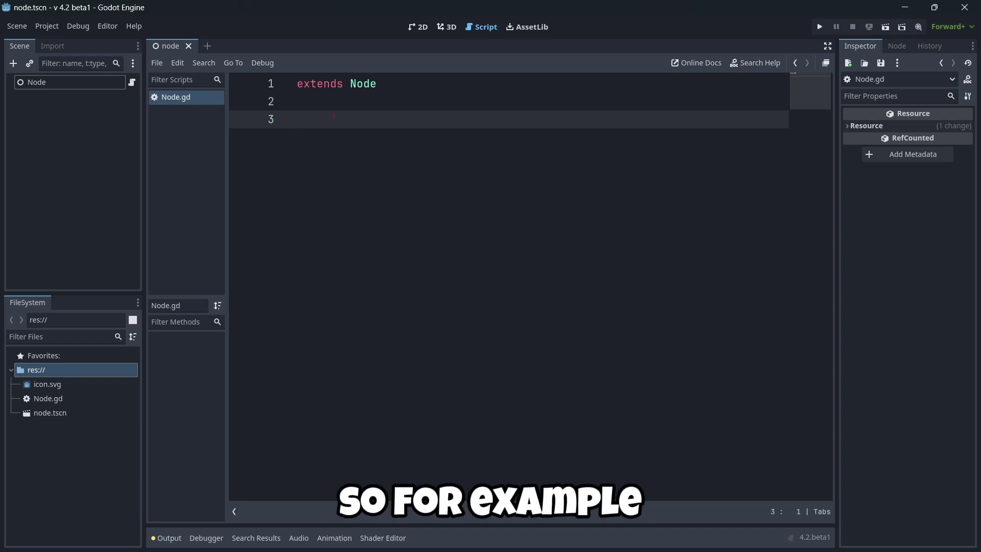
# Step: Write a _process(delta) function printing "Hello" with blank lines around it, then select it
pyautogui.write('func _proce')
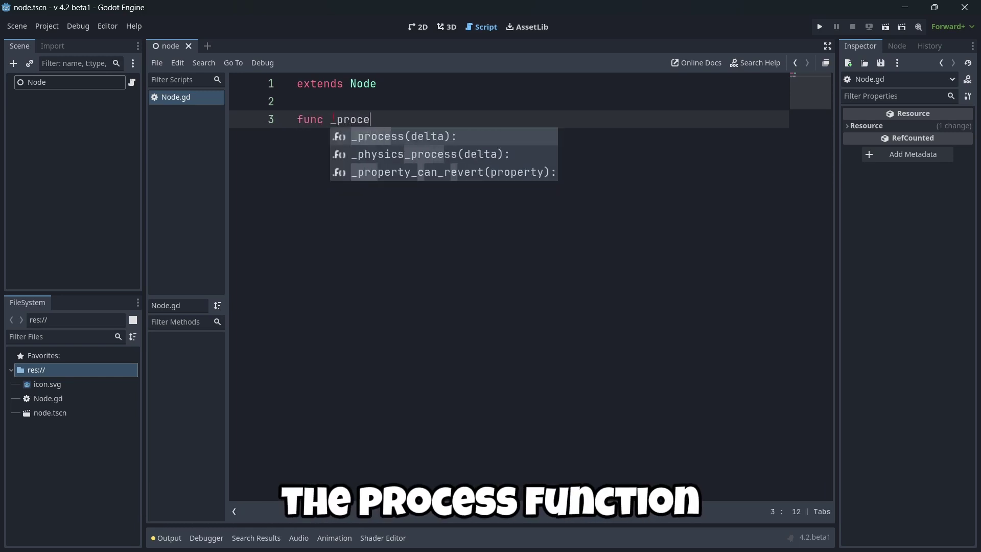
pyautogui.press('Return')
pyautogui.press('Return')
pyautogui.write('print(')
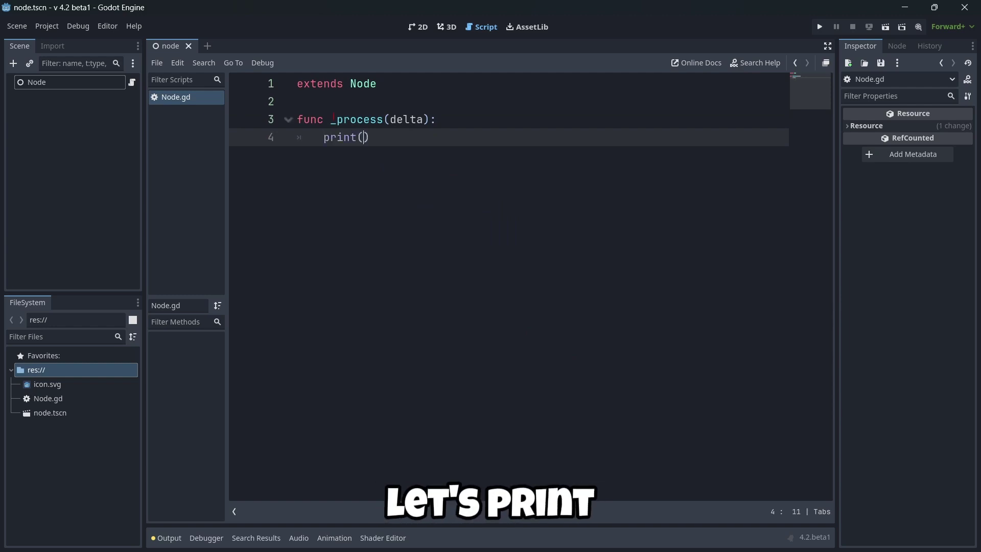
pyautogui.write('"Hello')
pyautogui.click(297, 101)
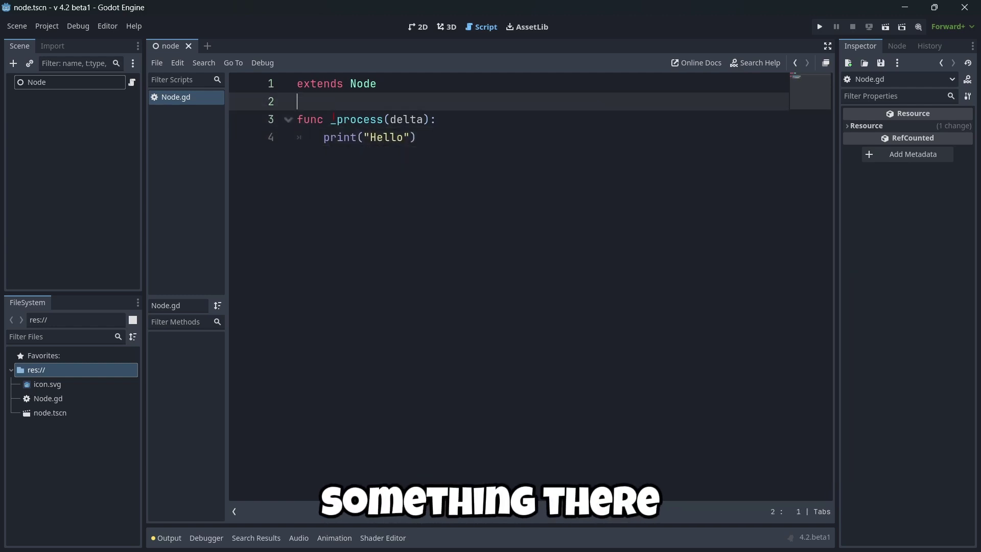
pyautogui.press('Return')
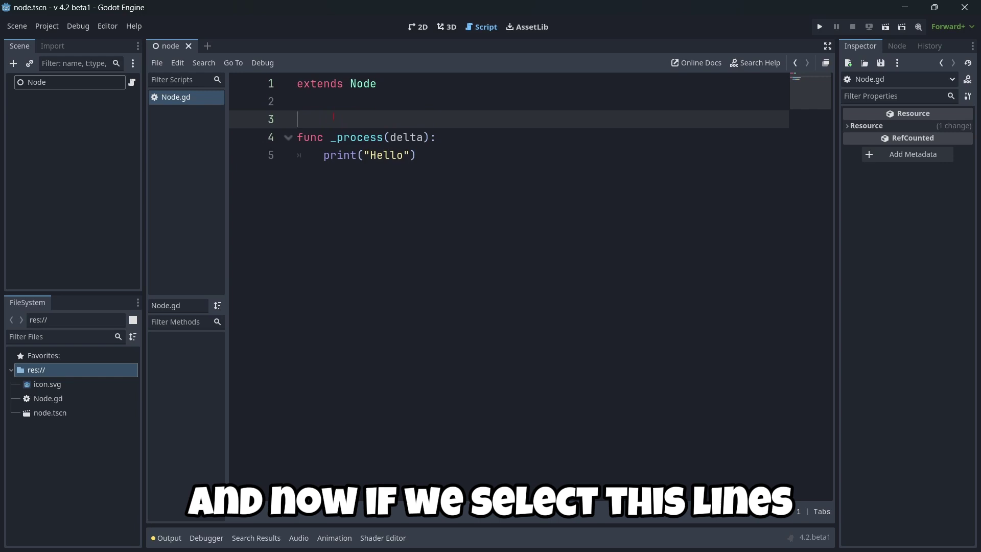
pyautogui.click(376, 174)
pyautogui.press('Return')
pyautogui.moveTo(417, 156); pyautogui.dragTo(288, 144)
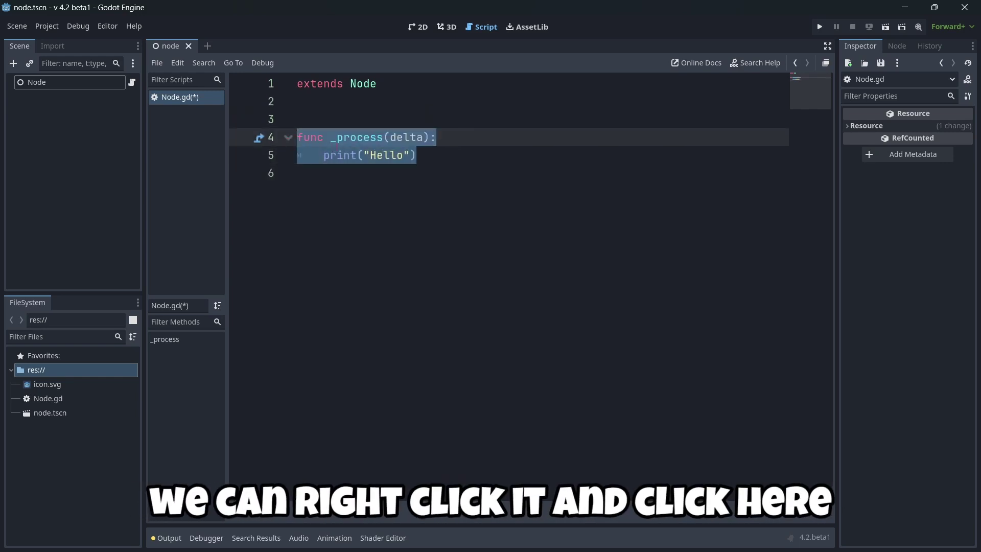
# Step: Wrap the _process function in a New Code Region and test folding and unfolding it
pyautogui.rightClick(336, 148)
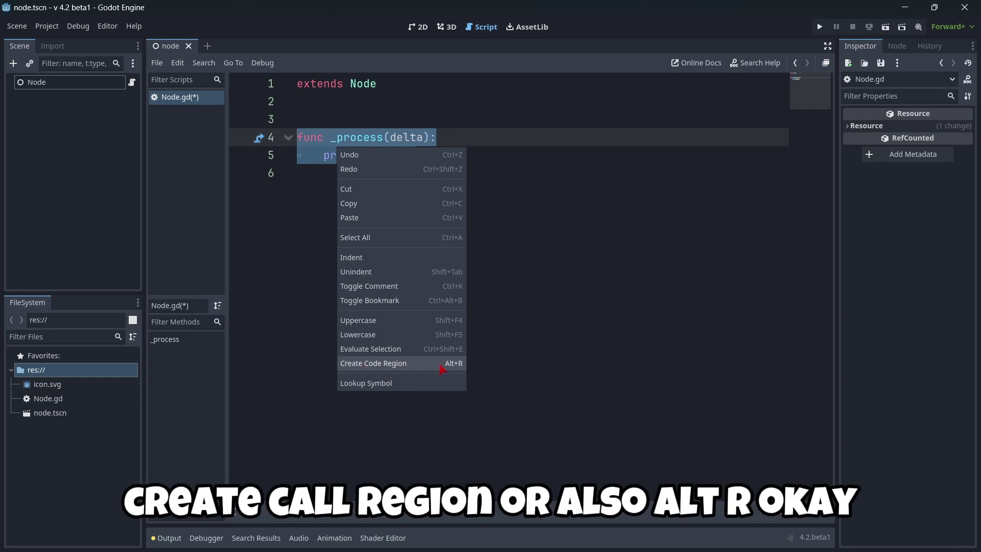
pyautogui.click(442, 364)
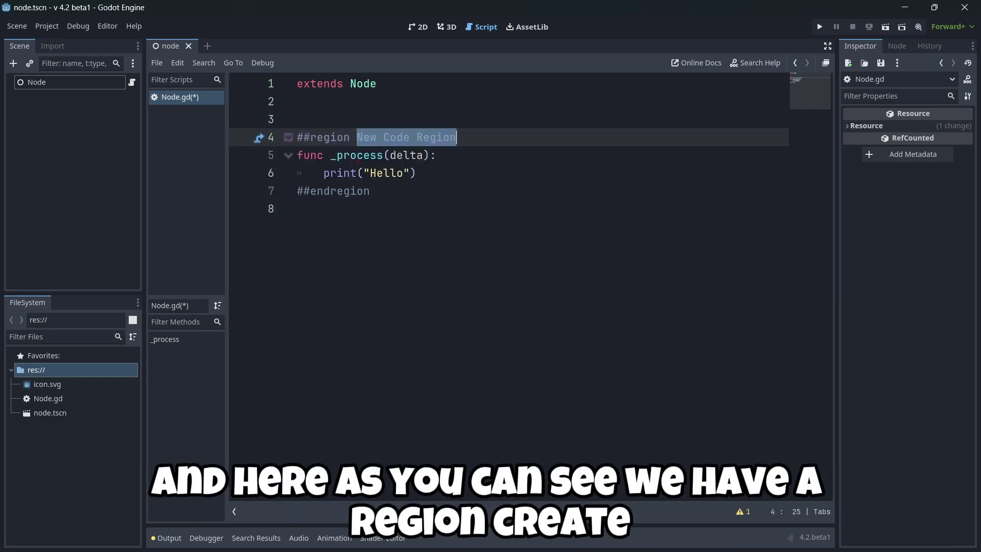
pyautogui.click(357, 155)
pyautogui.click(288, 137)
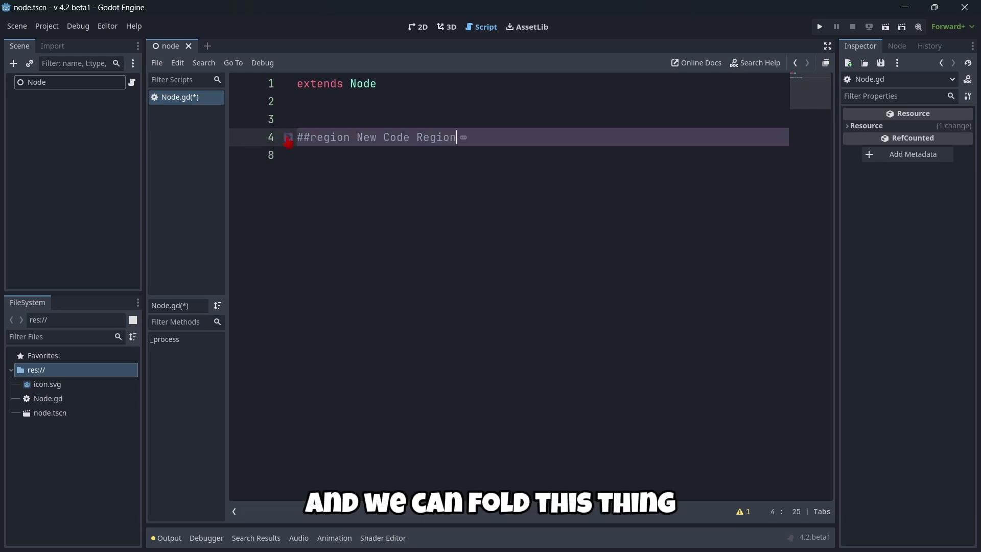
pyautogui.click(287, 138)
pyautogui.click(287, 137)
pyautogui.click(288, 138)
pyautogui.click(288, 139)
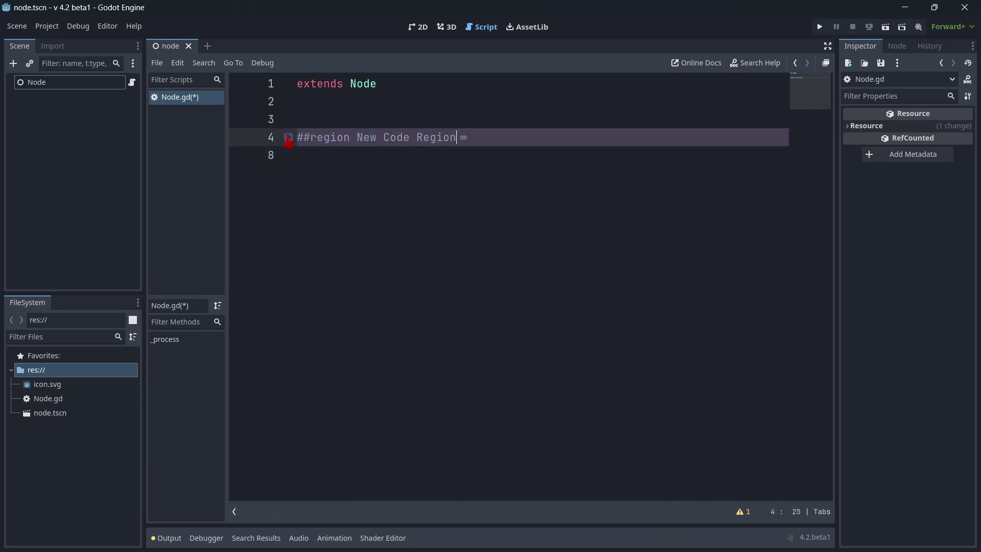
pyautogui.click(288, 138)
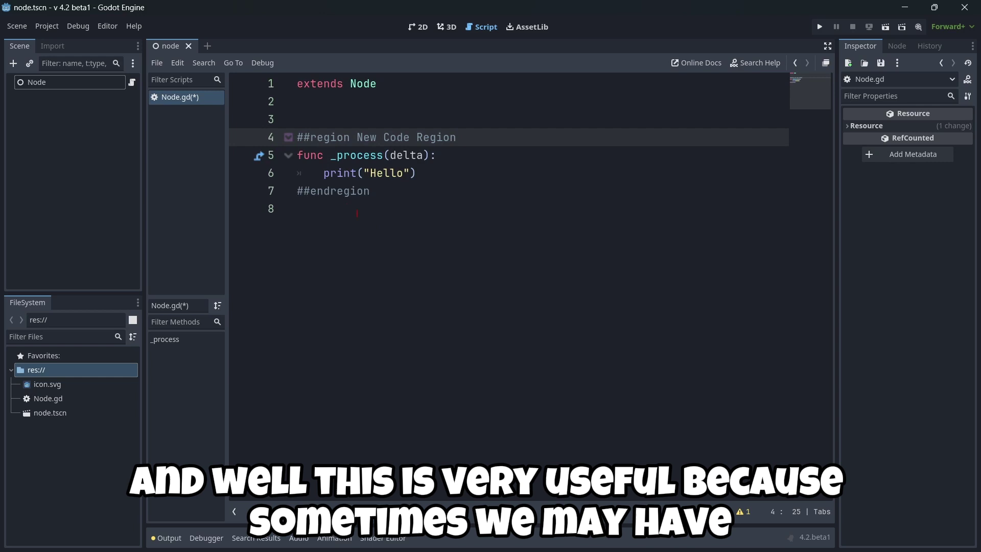
# Step: Delete the extra blank line above the region so it starts on line 3
pyautogui.click(341, 207)
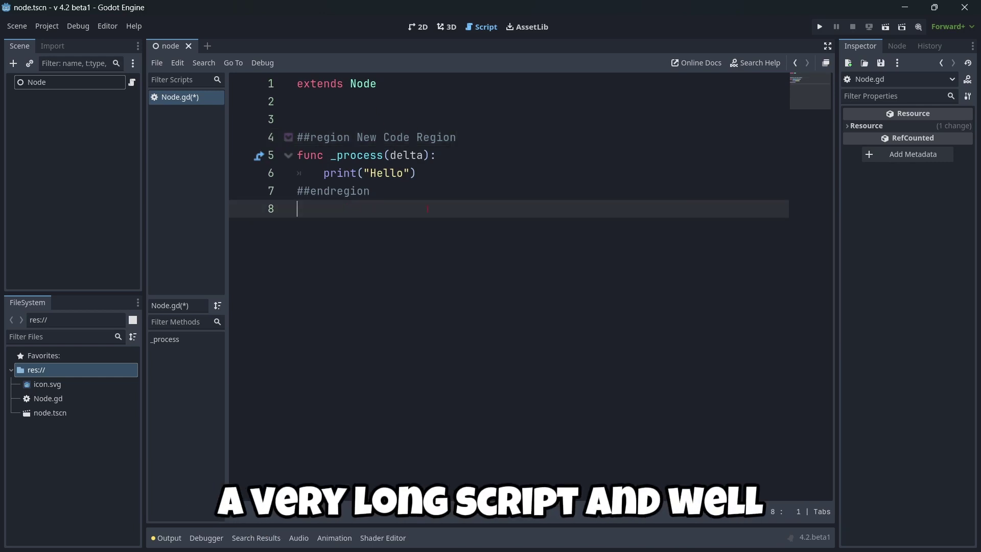
pyautogui.click(327, 118)
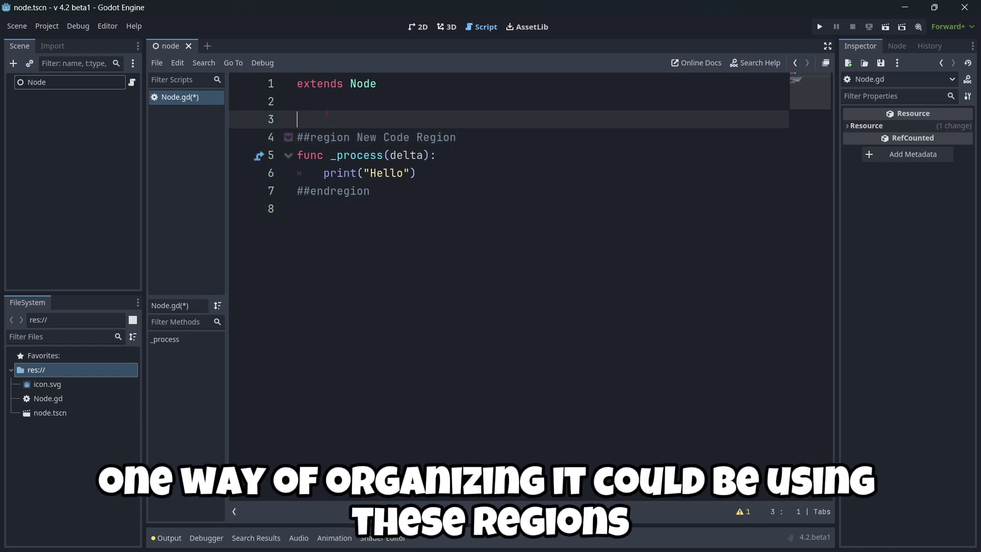
pyautogui.press('BackSpace')
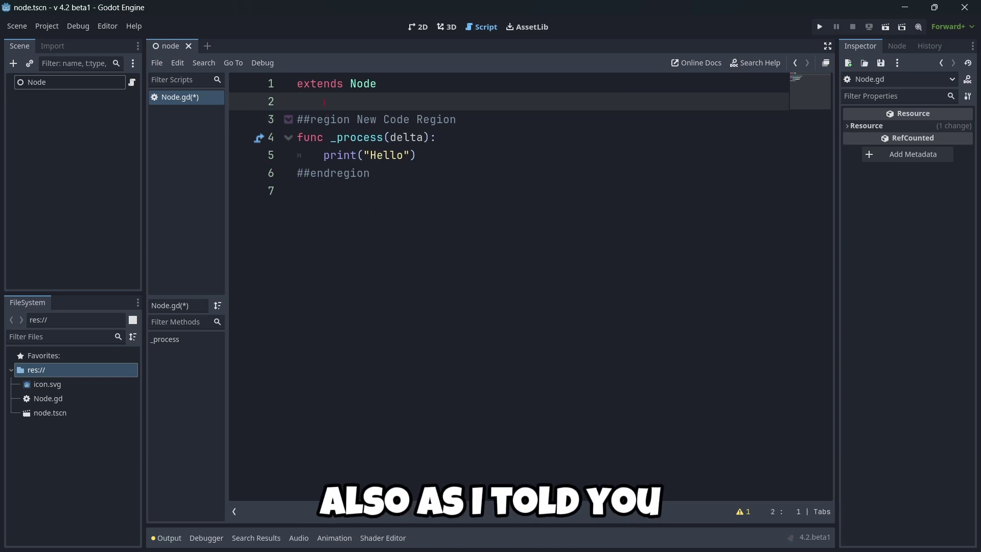
# Step: Nest the _process function in a second New Code Region and add empty lines below
pyautogui.moveTo(417, 155); pyautogui.dragTo(296, 139)
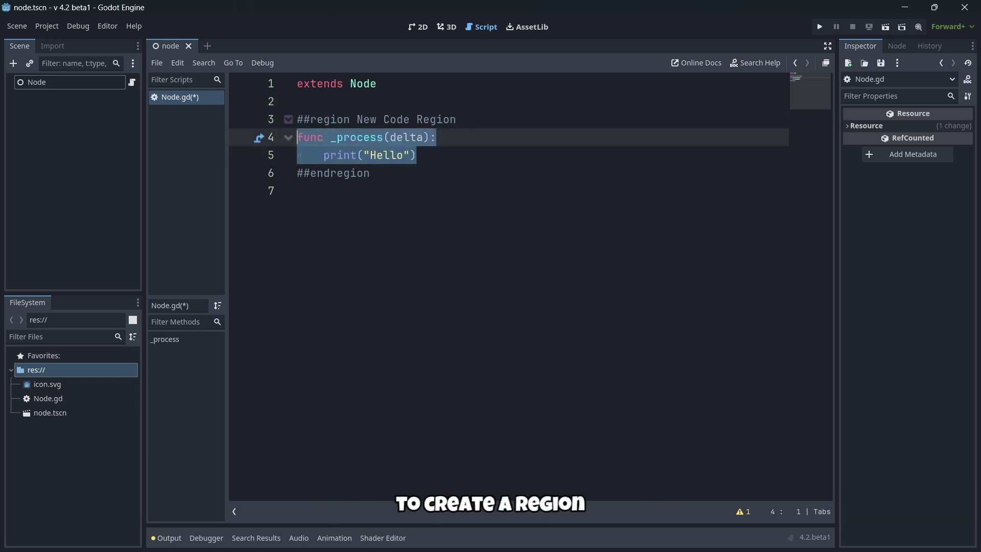
pyautogui.rightClick(374, 142)
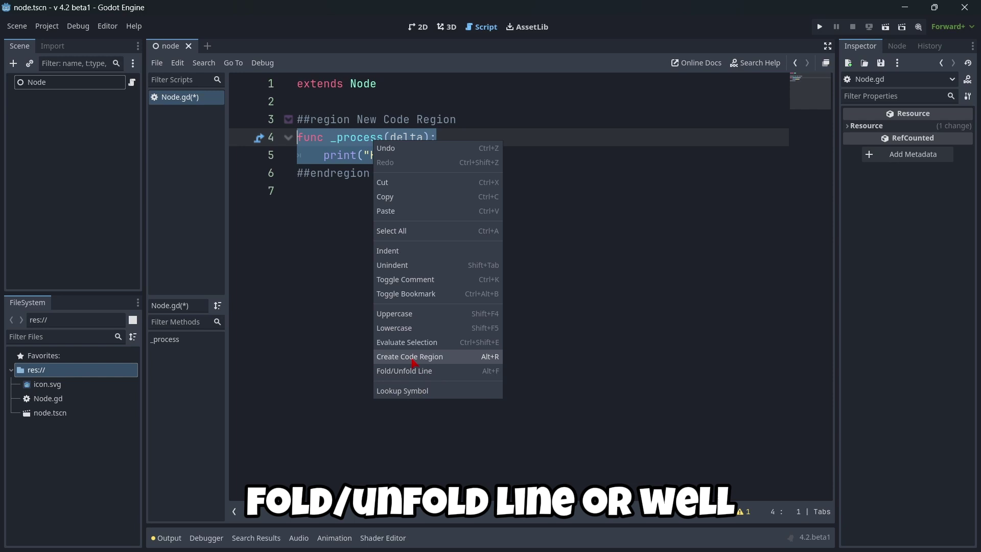
pyautogui.click(413, 356)
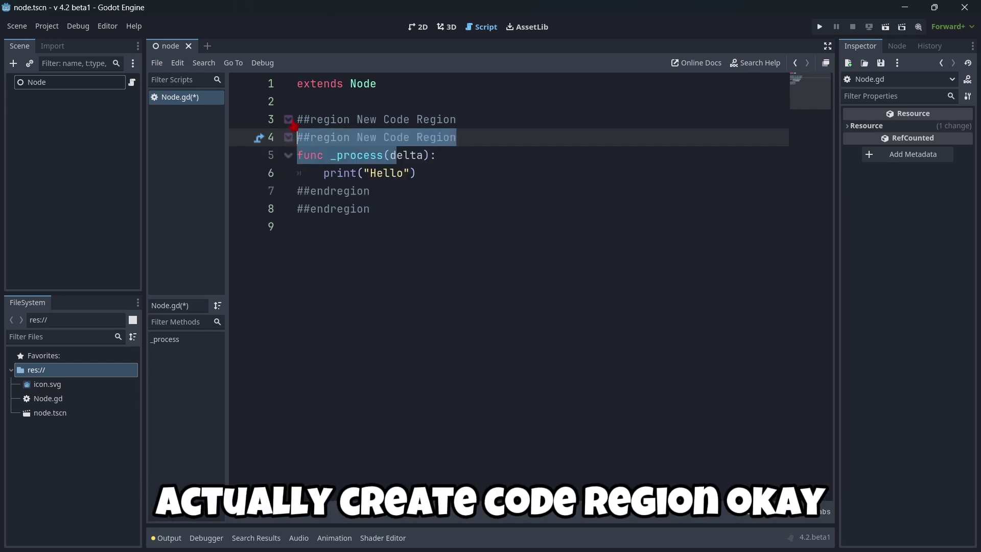
pyautogui.click(409, 215)
pyautogui.press('Return')
pyautogui.press('Return')
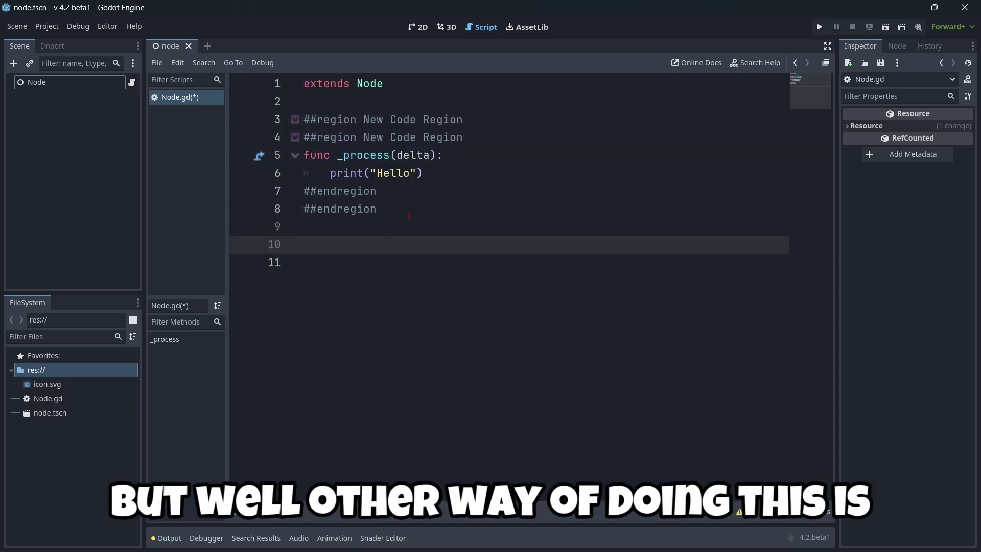
# Step: Add a _ready() function printing "Ready" wrapped in ##region Ready … ##endregion markers
pyautogui.write('func _ready():')
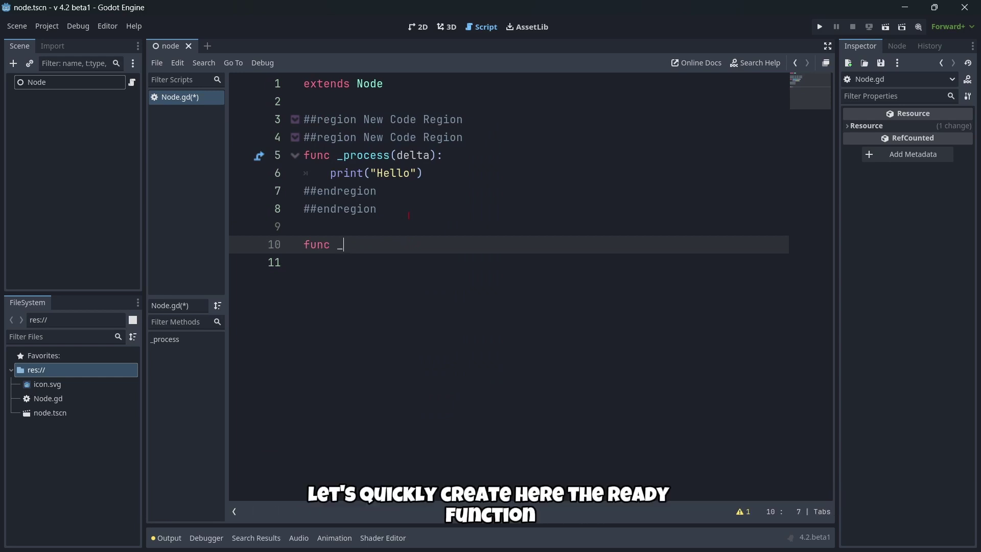
pyautogui.press('Return')
pyautogui.press('Return')
pyautogui.write('print("Ready')
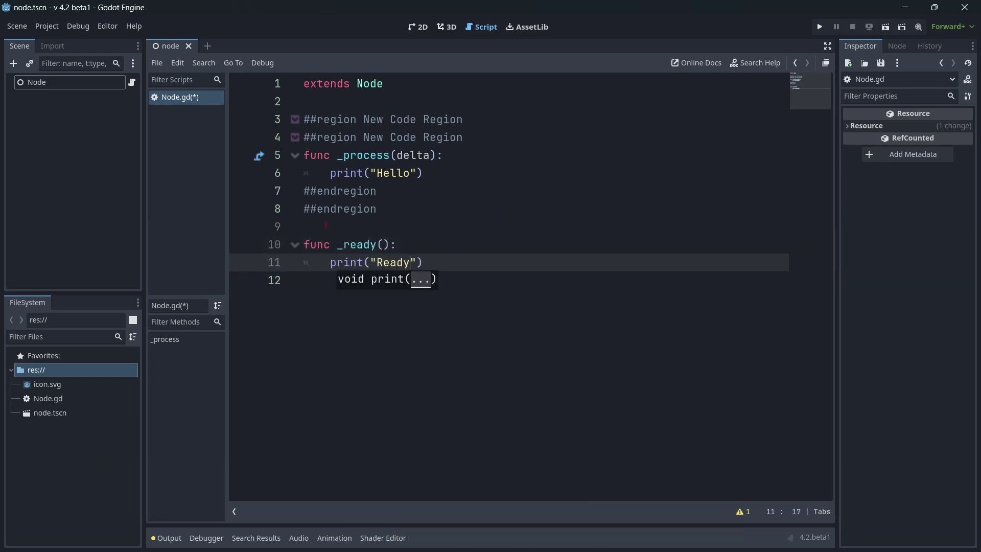
pyautogui.click(326, 225)
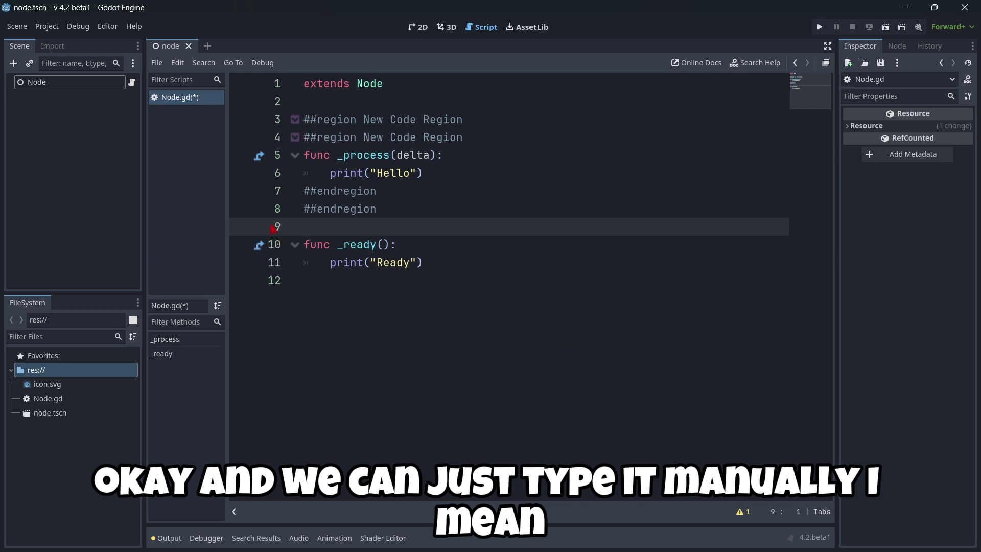
pyautogui.press('Return')
pyautogui.write('##')
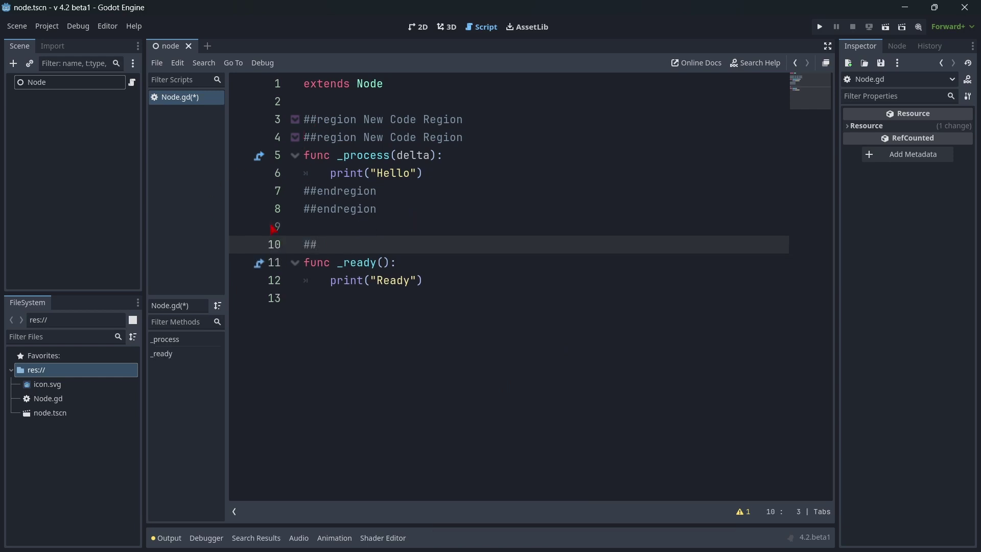
pyautogui.write('region')
pyautogui.press('BackSpace')
pyautogui.press('BackSpace')
pyautogui.press('BackSpace')
pyautogui.write('ion ')
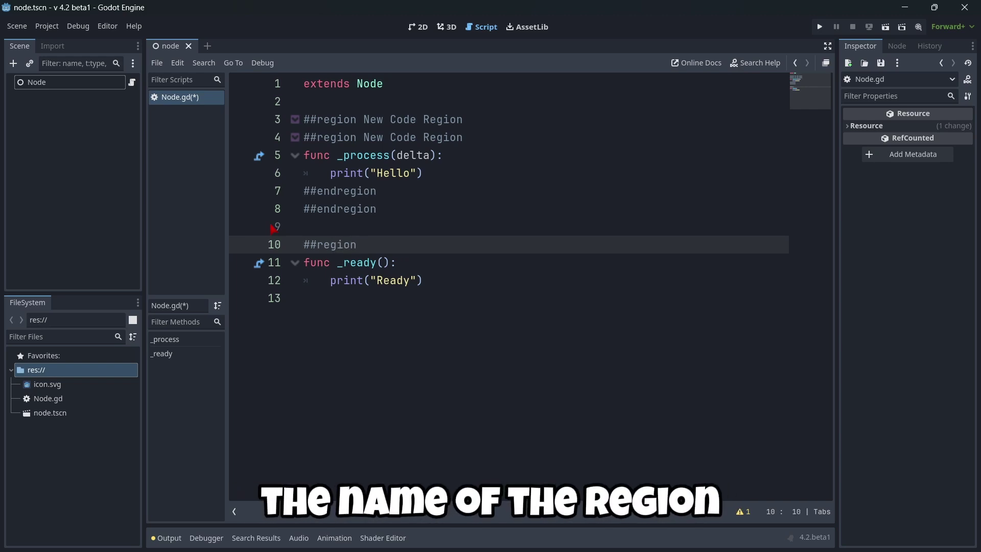
pyautogui.write('Ready')
pyautogui.press('Down')
pyautogui.press('Down')
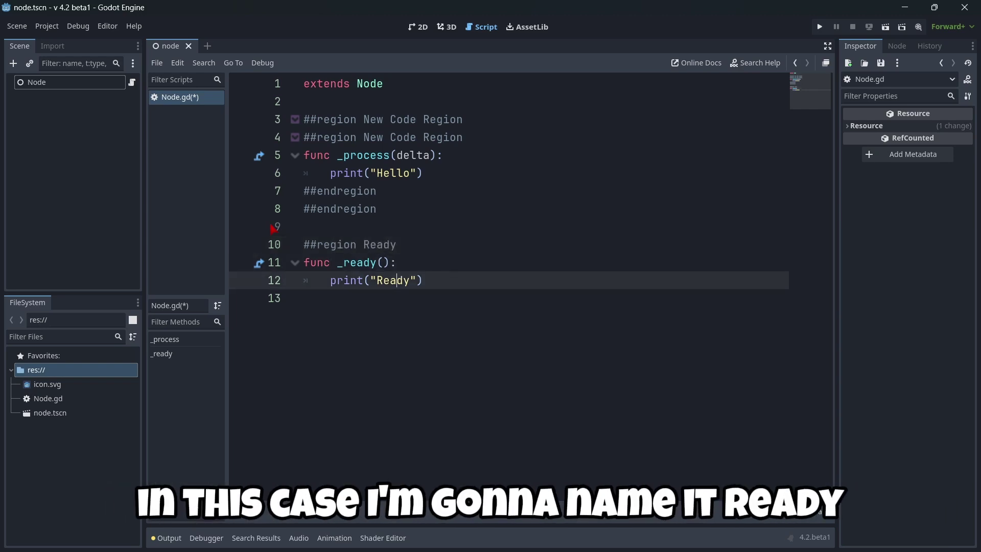
pyautogui.press('Down')
pyautogui.write('##')
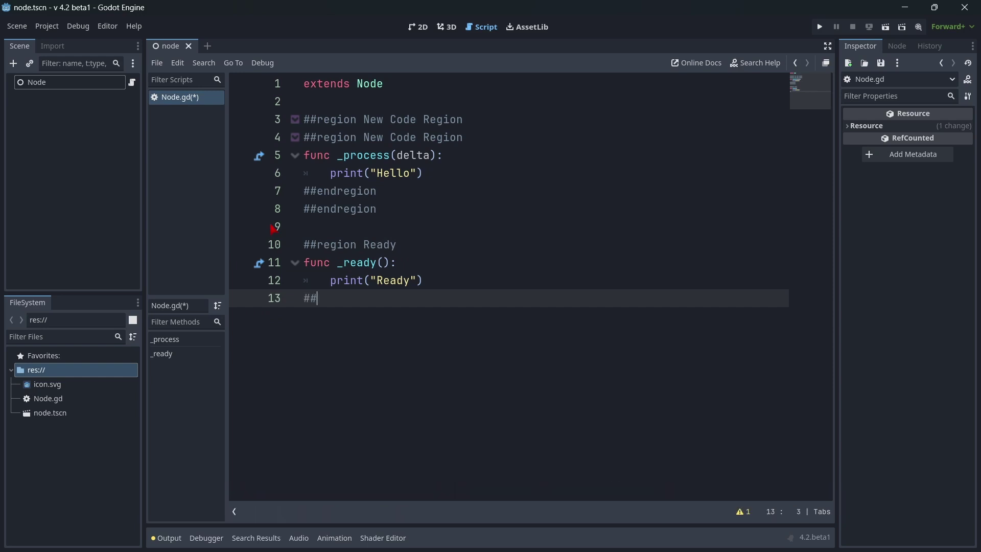
pyautogui.write('endregion')
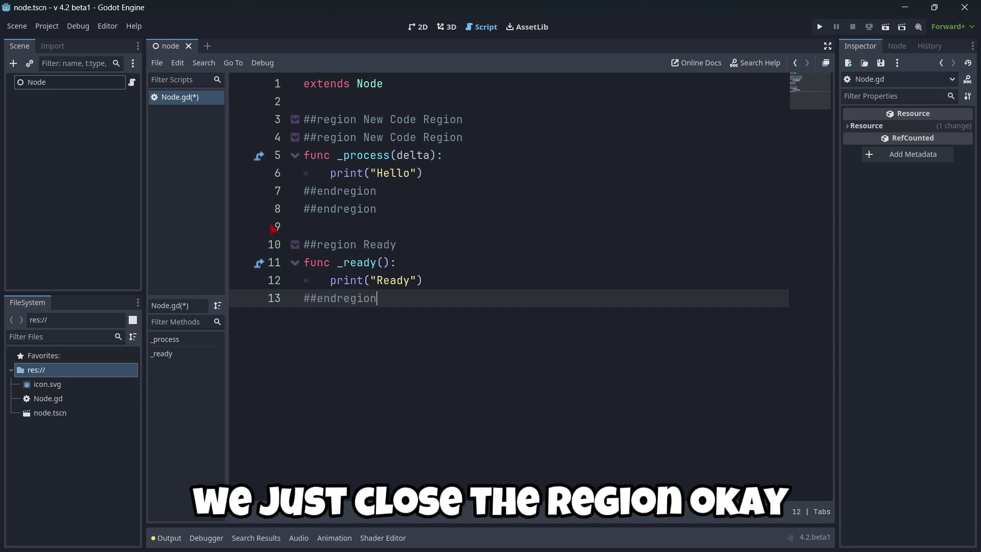
# Step: Collapse the Ready region, then expand it again to show its code
pyautogui.click(294, 245)
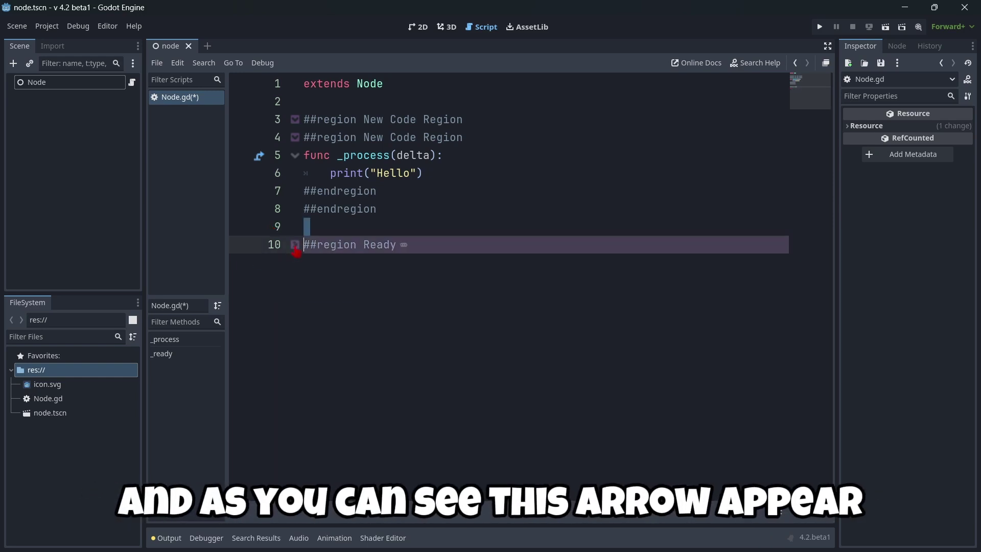
pyautogui.click(295, 246)
pyautogui.click(295, 245)
pyautogui.click(415, 259)
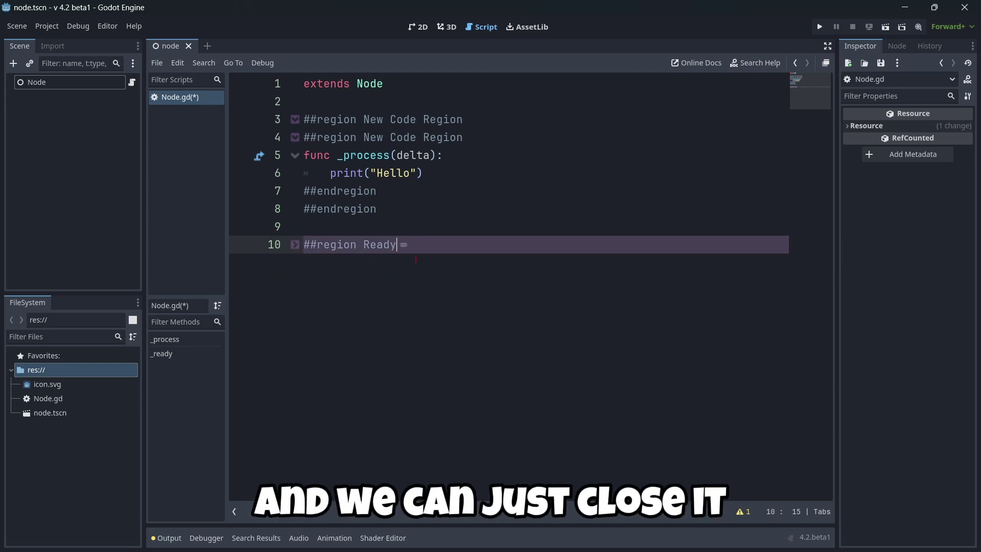
pyautogui.click(415, 259)
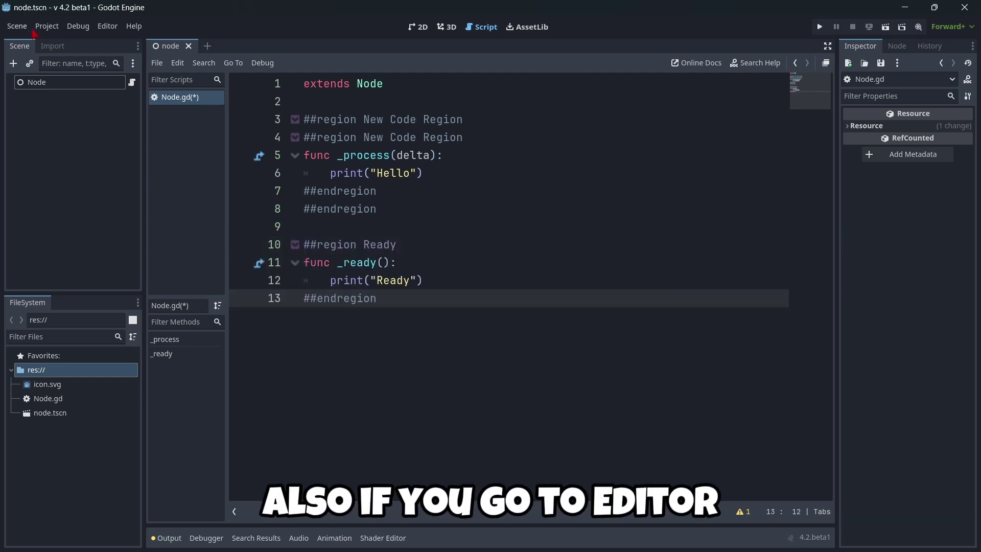
# Step: Open Editor Settings on Text Editor > Theme and scroll to Folded Code Region Color
pyautogui.click(108, 26)
pyautogui.click(123, 43)
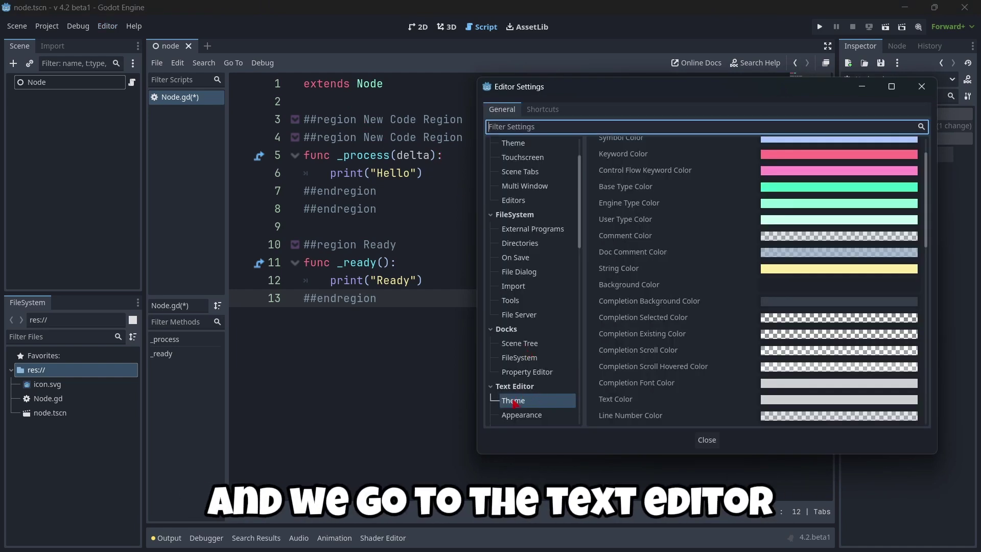
pyautogui.scroll(3, 516, 402)
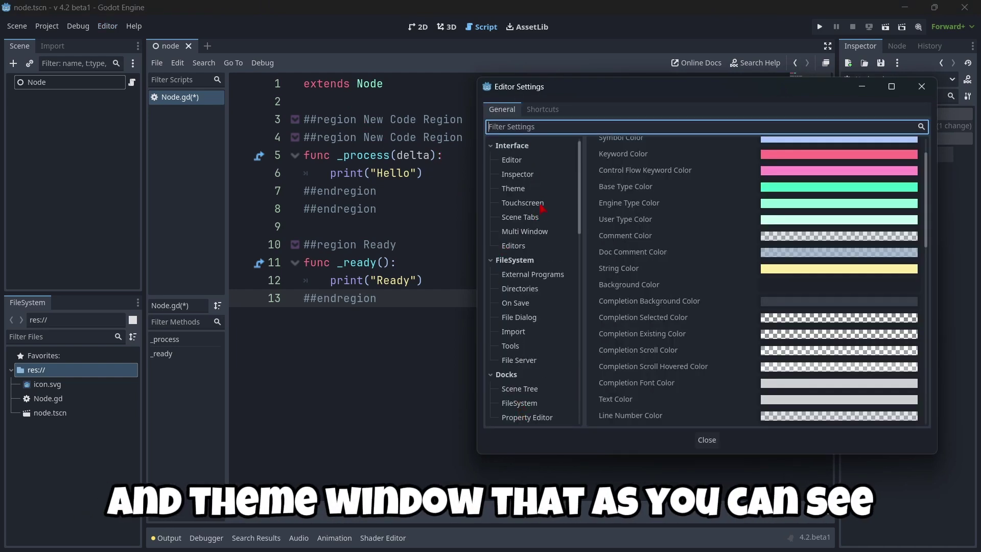
pyautogui.scroll(-5, 543, 207)
pyautogui.scroll(2, 666, 260)
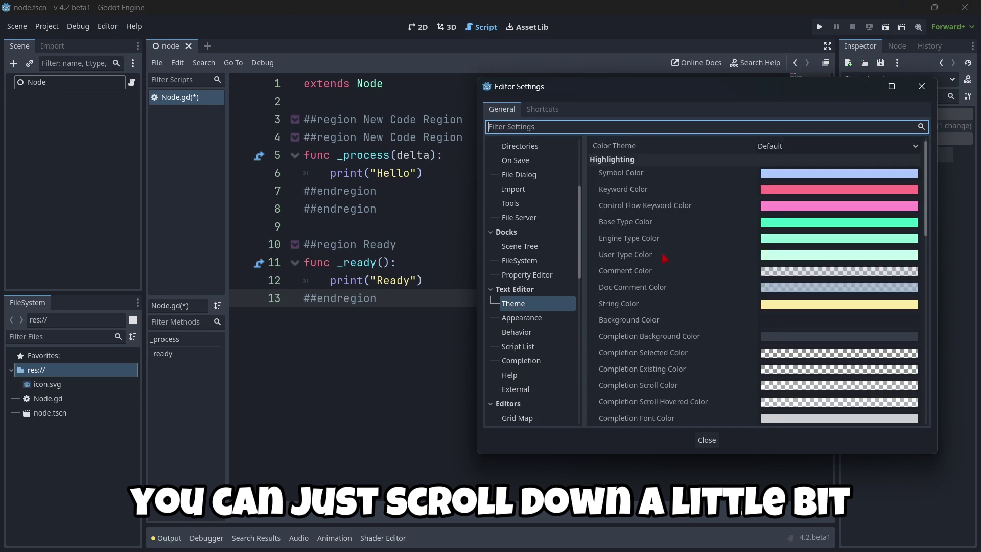
pyautogui.scroll(-8, 665, 259)
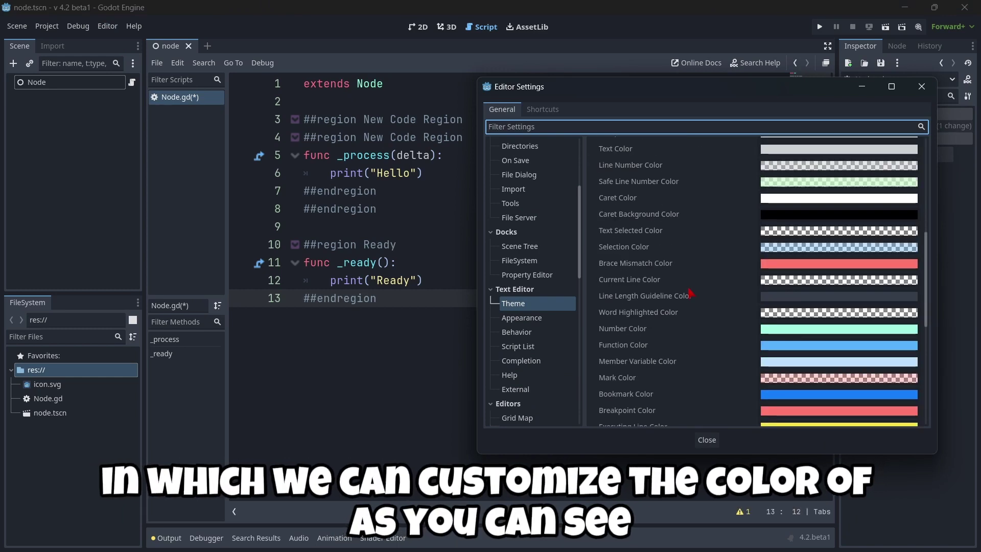
pyautogui.scroll(-3, 691, 292)
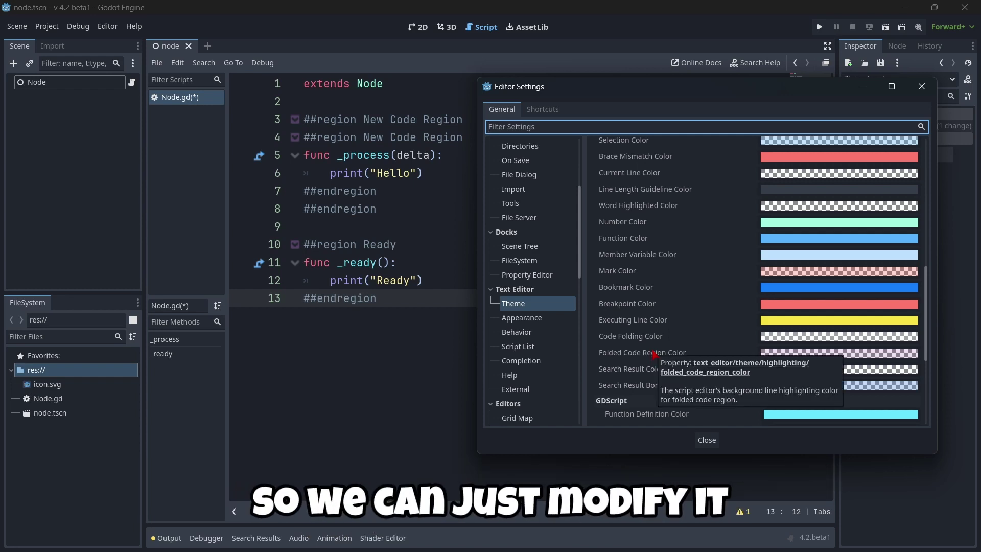
# Step: Set Folded Code Region Color to an opaque pink, f300c1
pyautogui.click(774, 355)
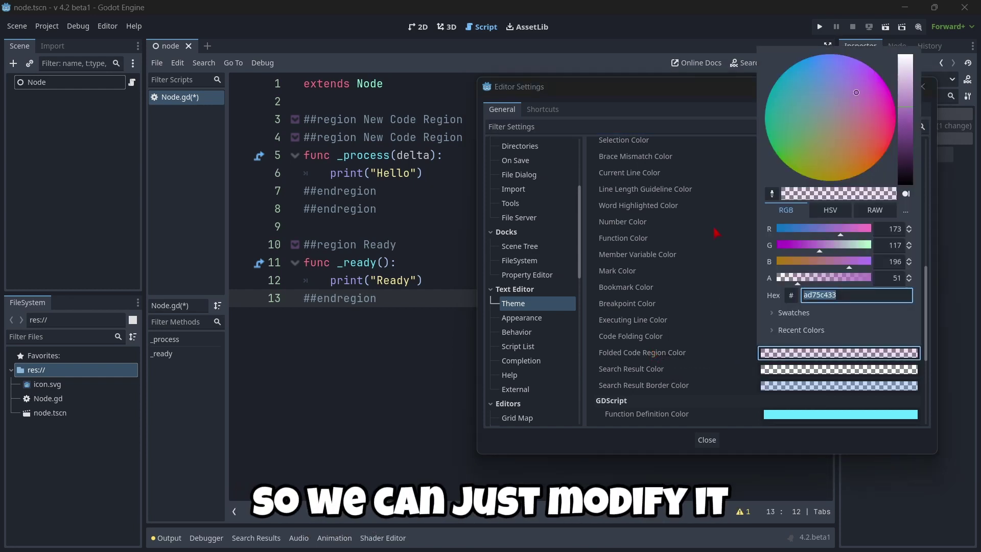
pyautogui.click(887, 292)
pyautogui.press('BackSpace')
pyautogui.press('BackSpace')
pyautogui.press('Return')
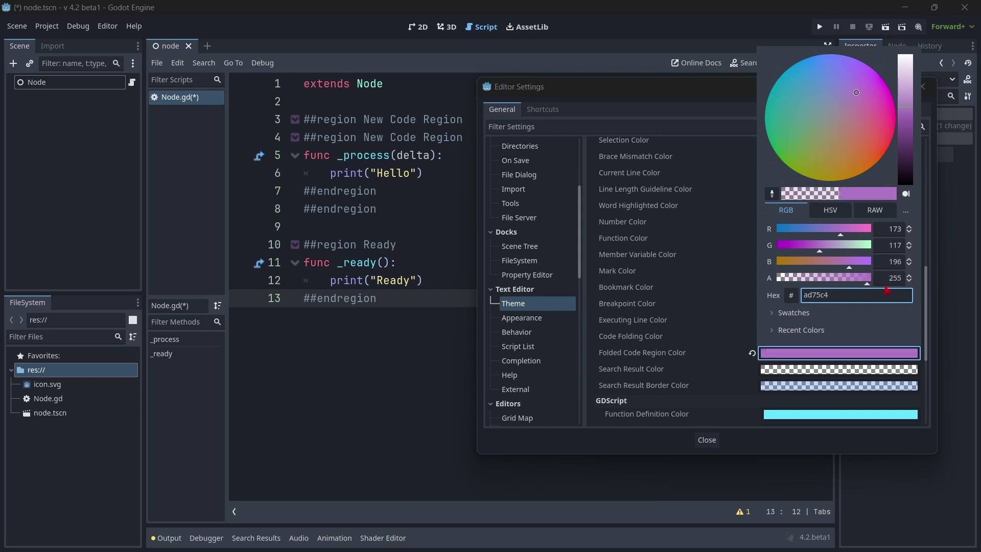
pyautogui.moveTo(868, 102)
pyautogui.mouseDown()
pyautogui.moveTo(758, 102)
pyautogui.moveTo(908, 92)
pyautogui.moveTo(876, 97)
pyautogui.moveTo(895, 100)
pyautogui.mouseUp()
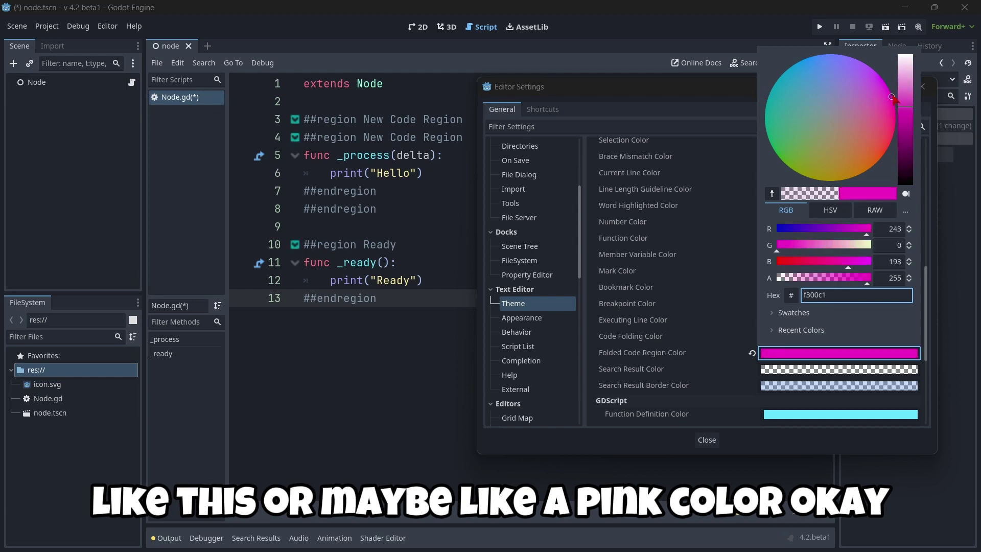
pyautogui.click(670, 355)
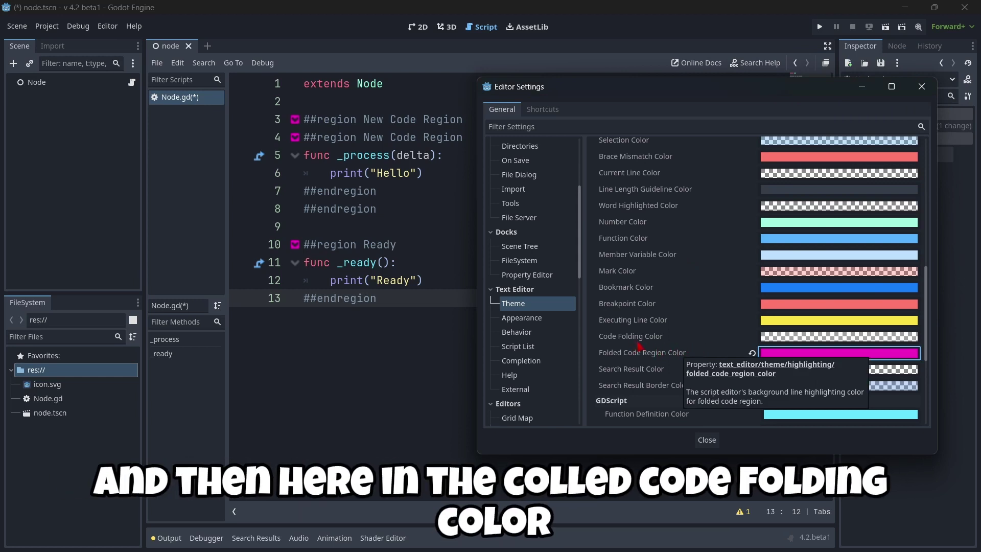
# Step: Set Code Folding Color to teal, 32f3e3
pyautogui.click(790, 337)
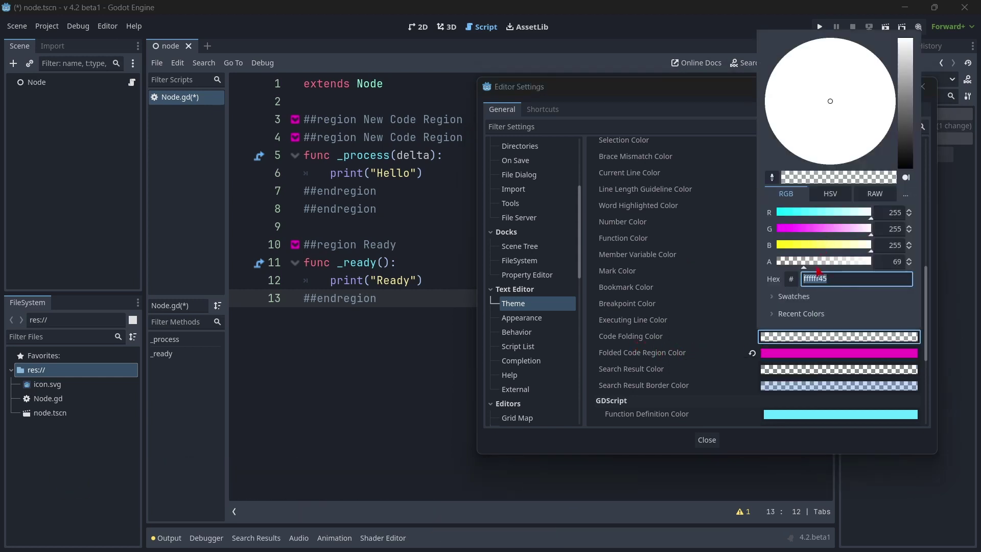
pyautogui.write('ffffff')
pyautogui.press('Return')
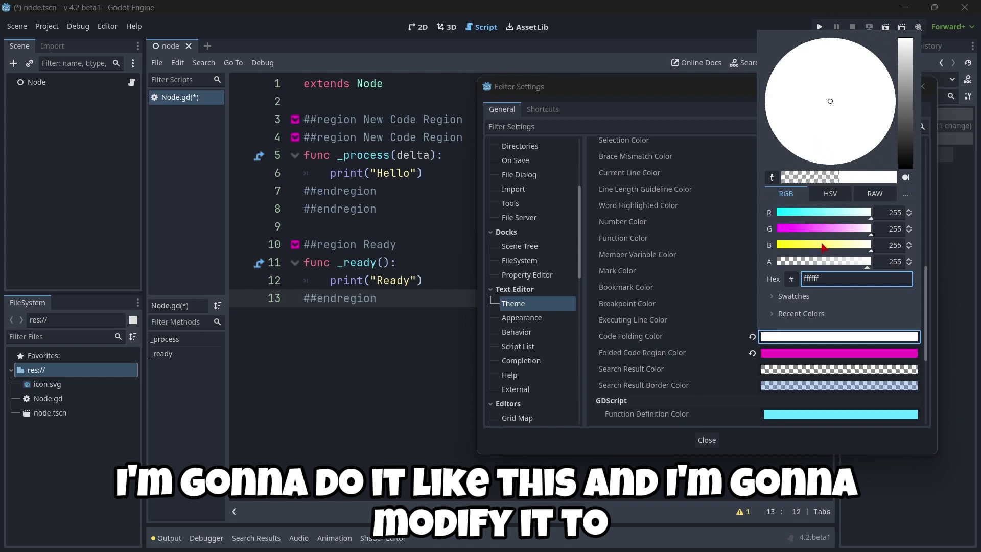
pyautogui.click(794, 214)
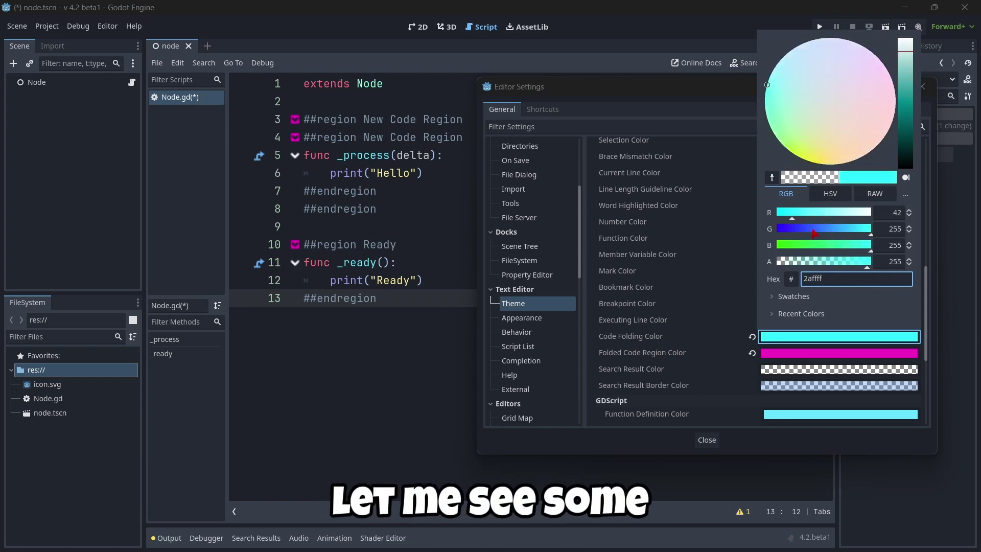
pyautogui.moveTo(834, 245); pyautogui.dragTo(793, 246)
pyautogui.moveTo(808, 152); pyautogui.dragTo(769, 94)
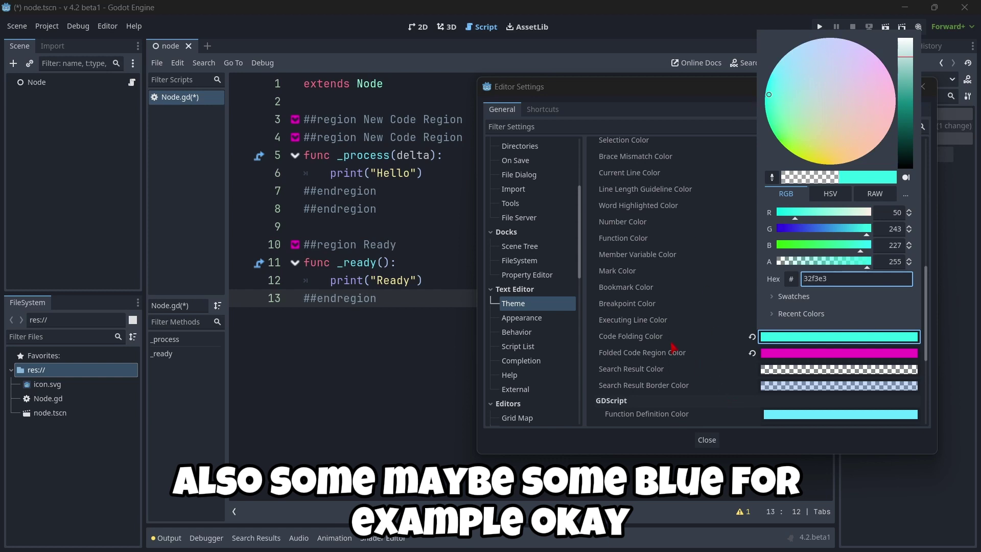
pyautogui.click(674, 347)
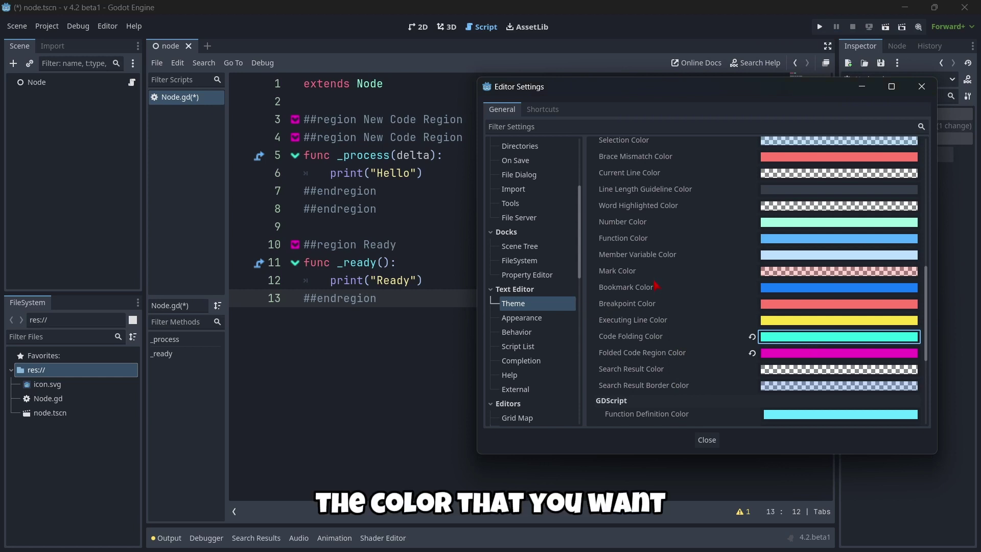
# Step: Close Editor Settings and delete the duplicate ##region line and the extra ##endregion line
pyautogui.click(706, 440)
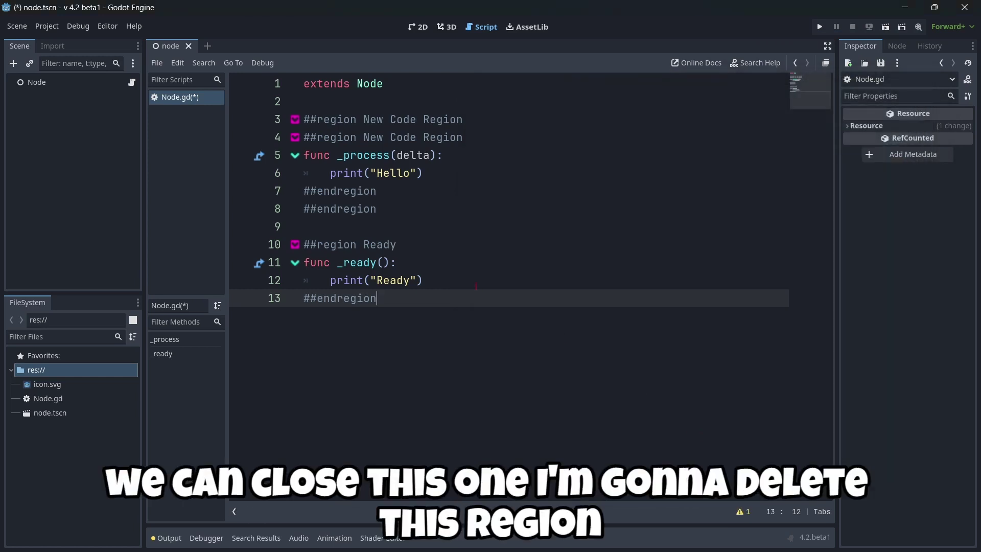
pyautogui.click(482, 137)
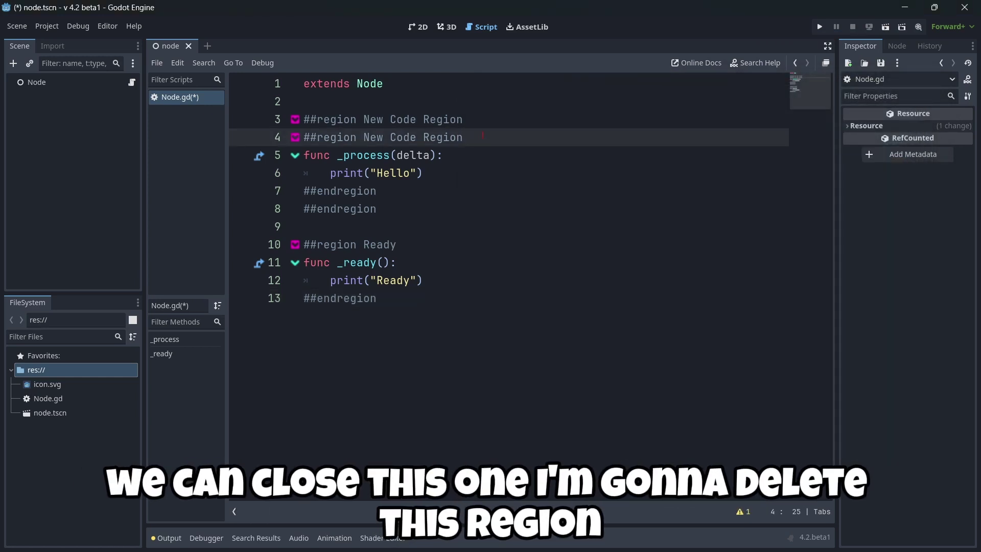
pyautogui.hotkey('ctrl', 'shift', 'k')
pyautogui.click(402, 176)
pyautogui.hotkey('ctrl', 'shift', 'k')
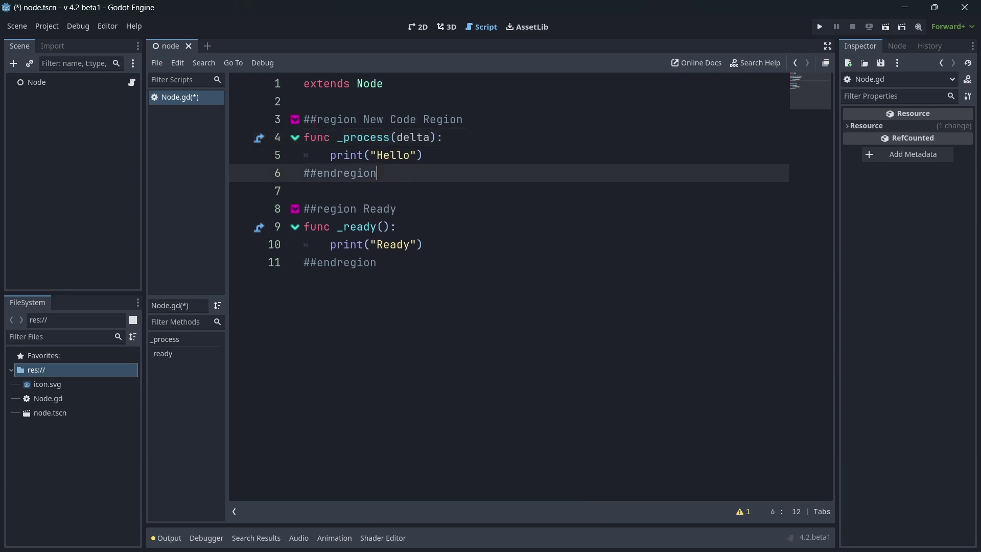
# Step: Fold and unfold New Code Region, _process and the Ready region to preview the colours
pyautogui.click(295, 119)
pyautogui.click(406, 139)
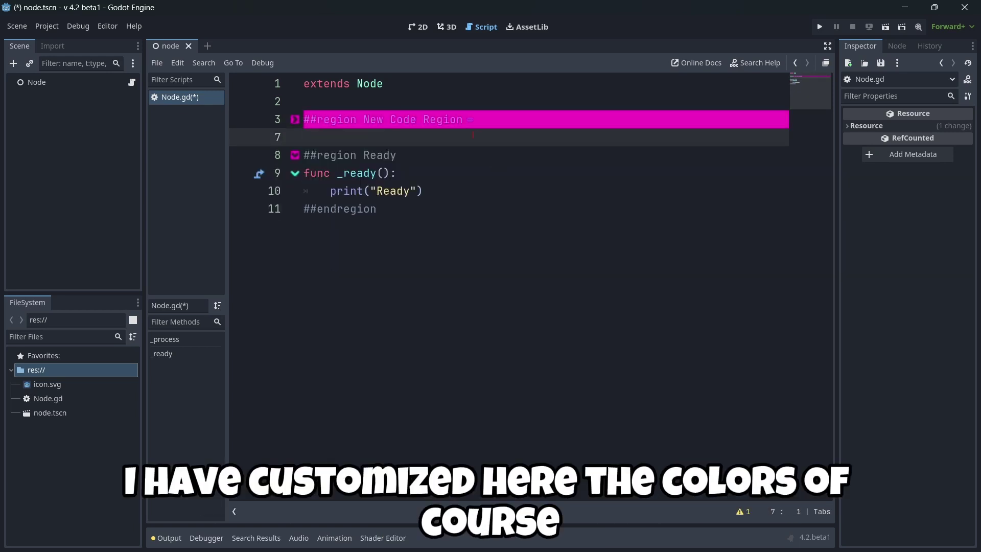
pyautogui.hotkey('shift', 'Up')
pyautogui.click(295, 137)
pyautogui.click(295, 137)
pyautogui.click(295, 210)
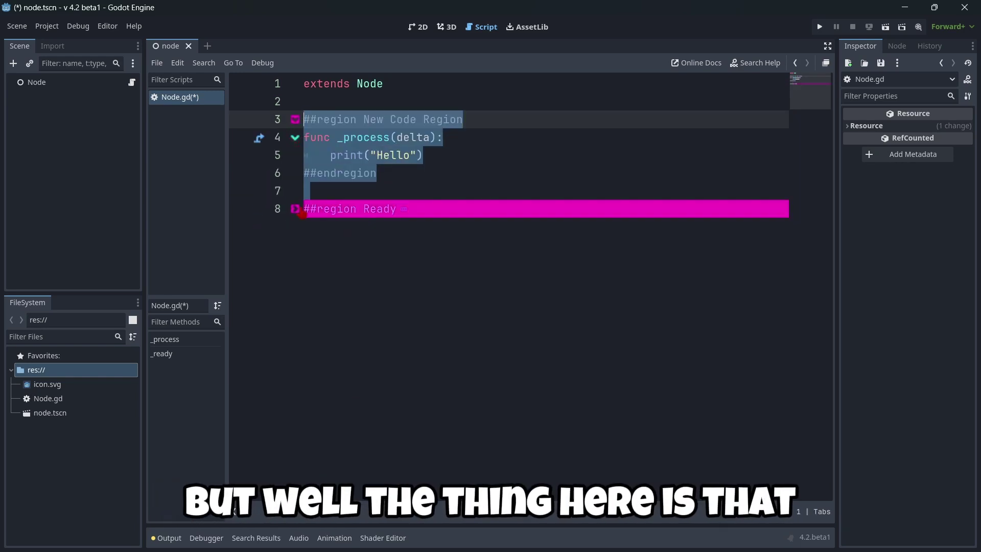
pyautogui.click(295, 209)
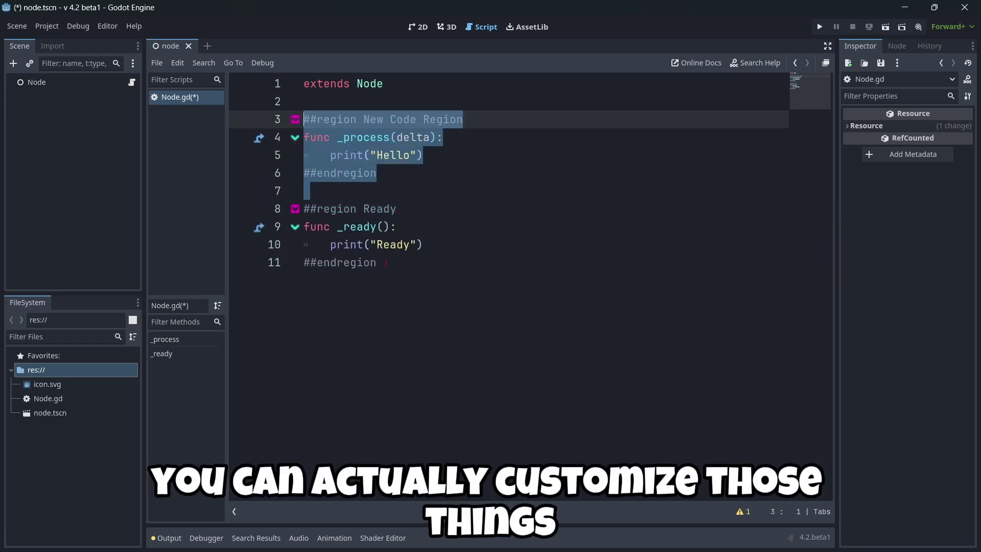
pyautogui.click(419, 172)
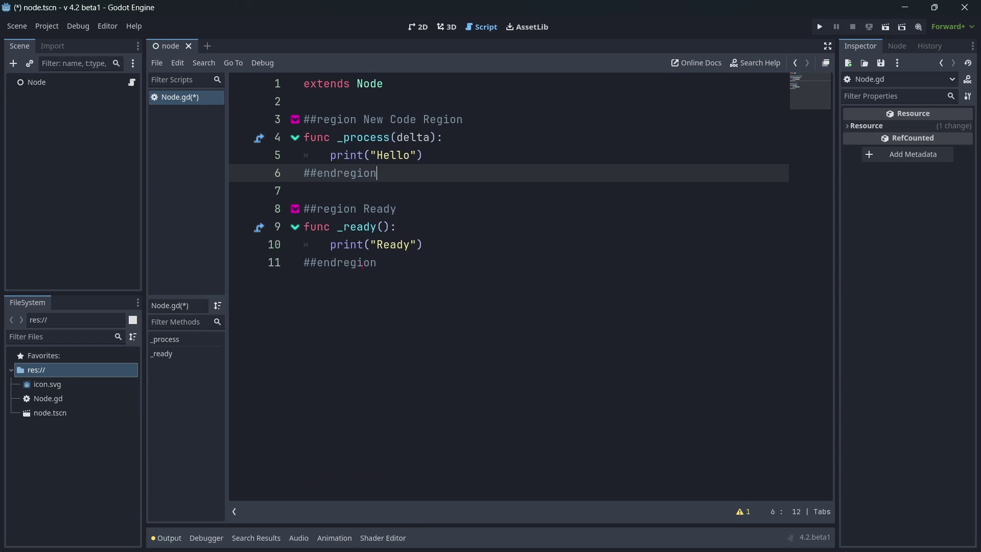
# Step: Reopen Editor Settings at Comment Markers, enlarge the dialog, and inspect the Critical List field
pyautogui.click(378, 263)
pyautogui.click(47, 26)
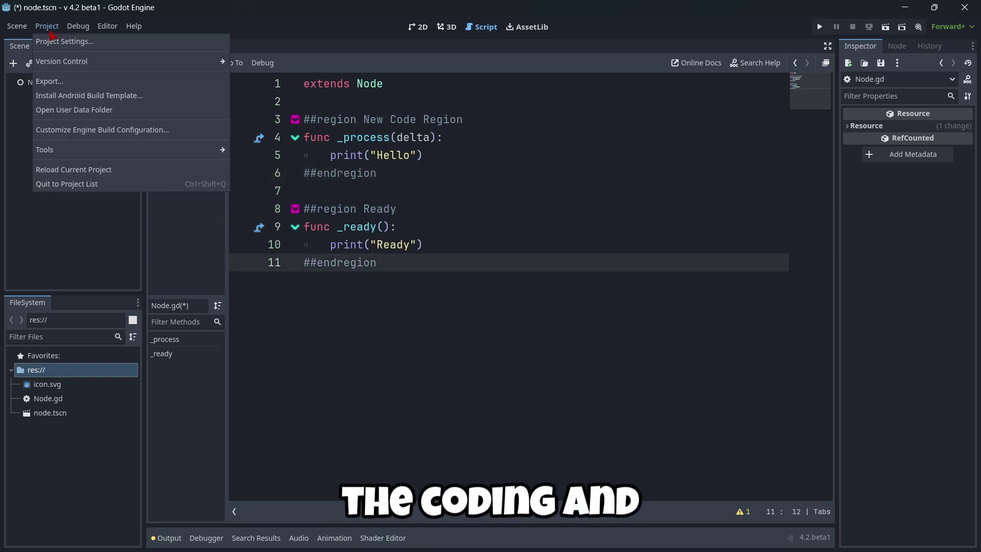
pyautogui.moveTo(104, 25)
pyautogui.click(115, 42)
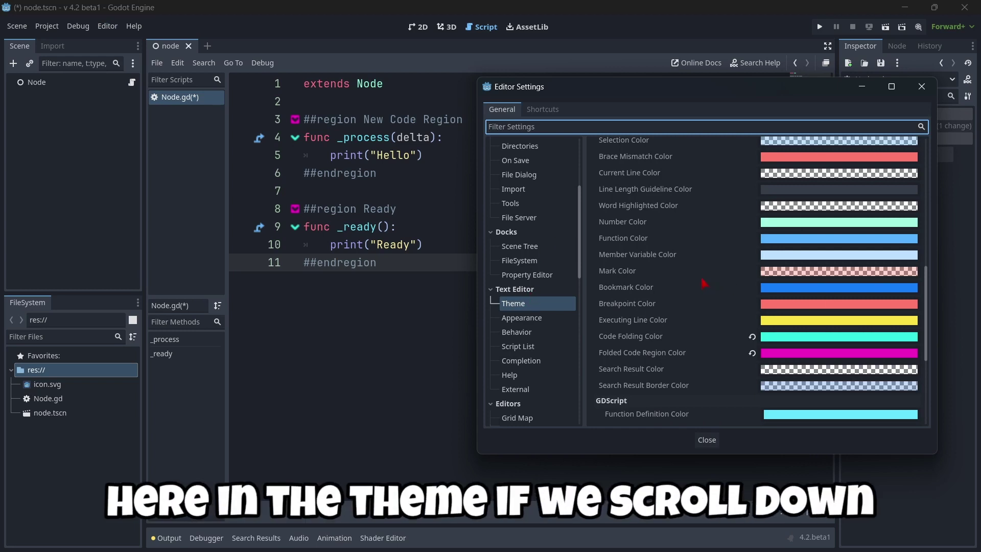
pyautogui.scroll(-4, 697, 279)
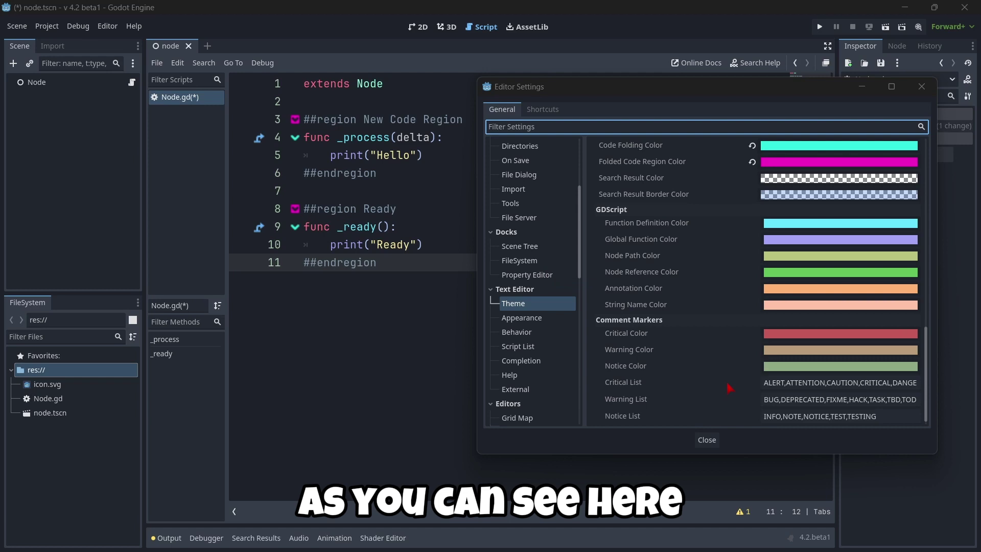
pyautogui.moveTo(734, 452); pyautogui.dragTo(744, 501)
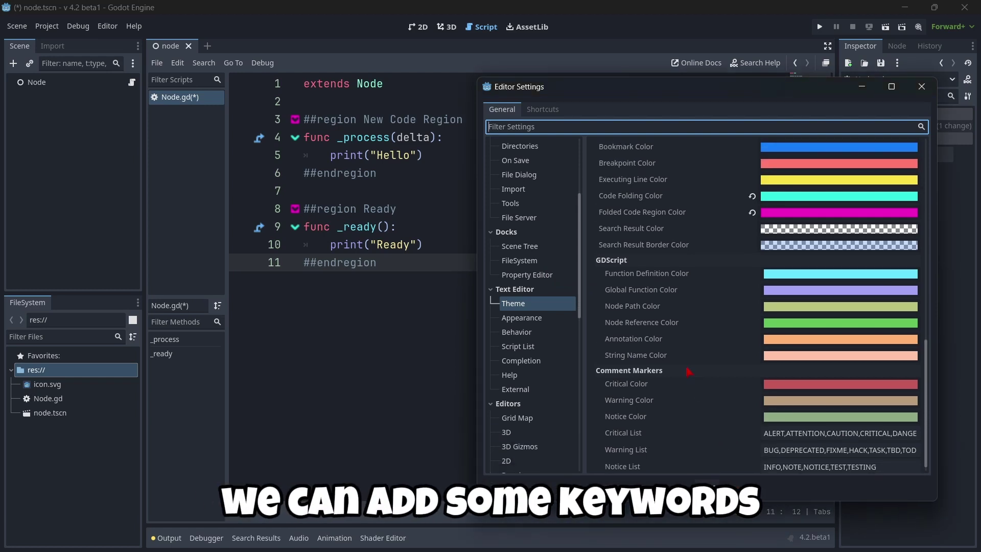
pyautogui.click(797, 429)
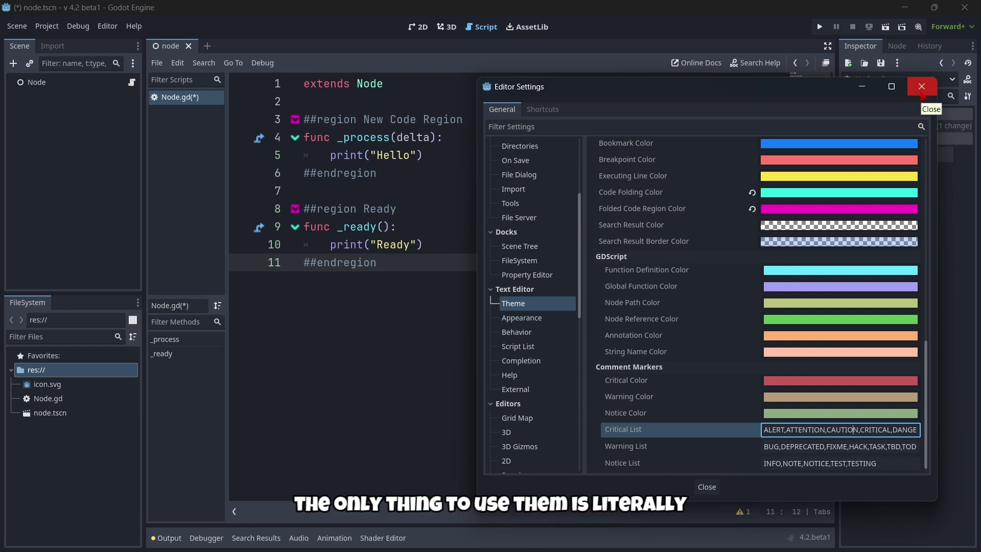
pyautogui.click(395, 263)
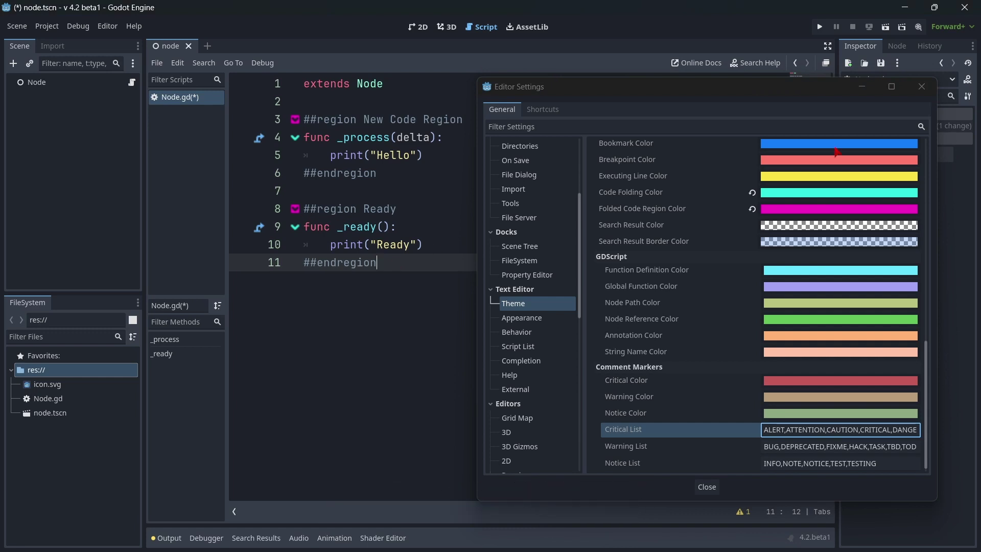
# Step: Close Editor Settings and add a '# TODO' comment on line 13 below ##endregion
pyautogui.click(922, 87)
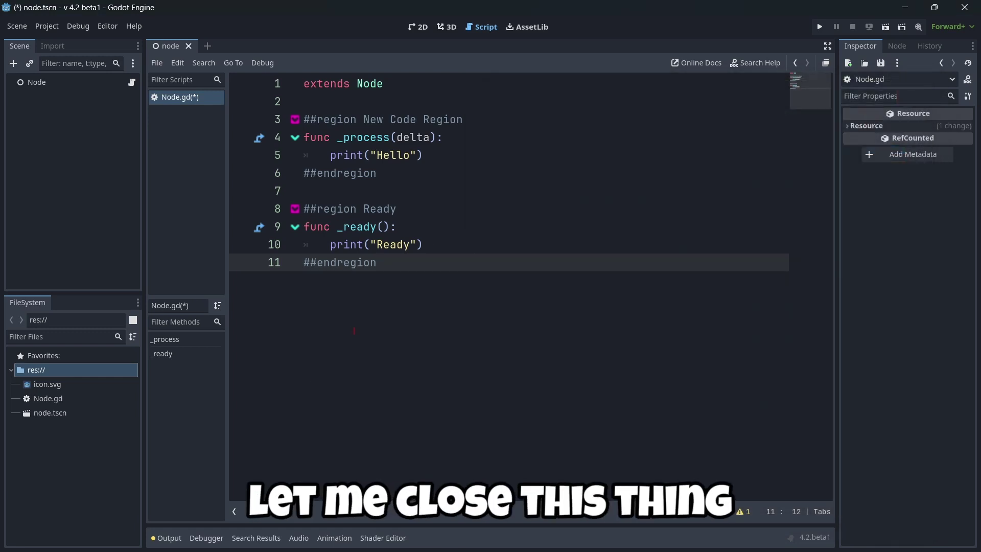
pyautogui.press('Return')
pyautogui.press('Return')
pyautogui.write('# ')
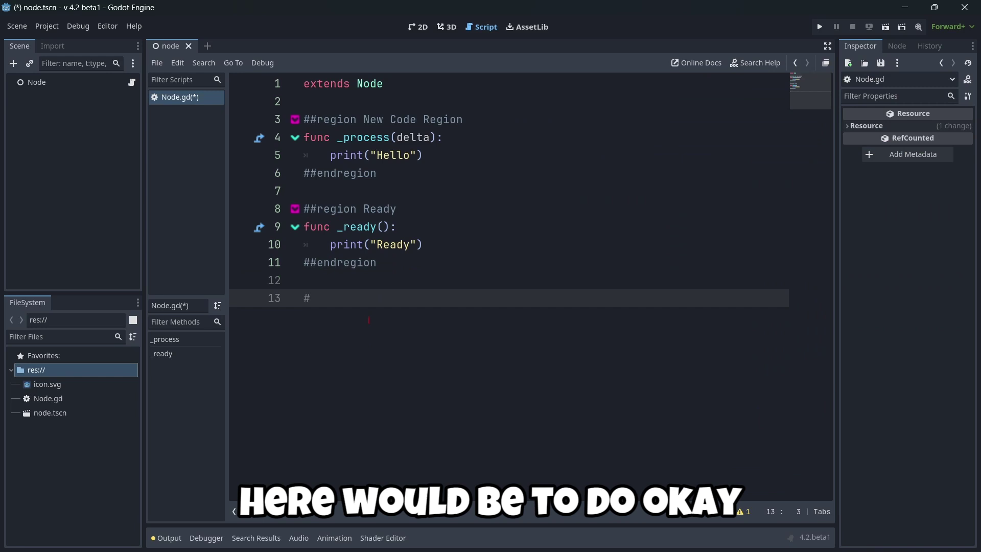
pyautogui.write('TODO')
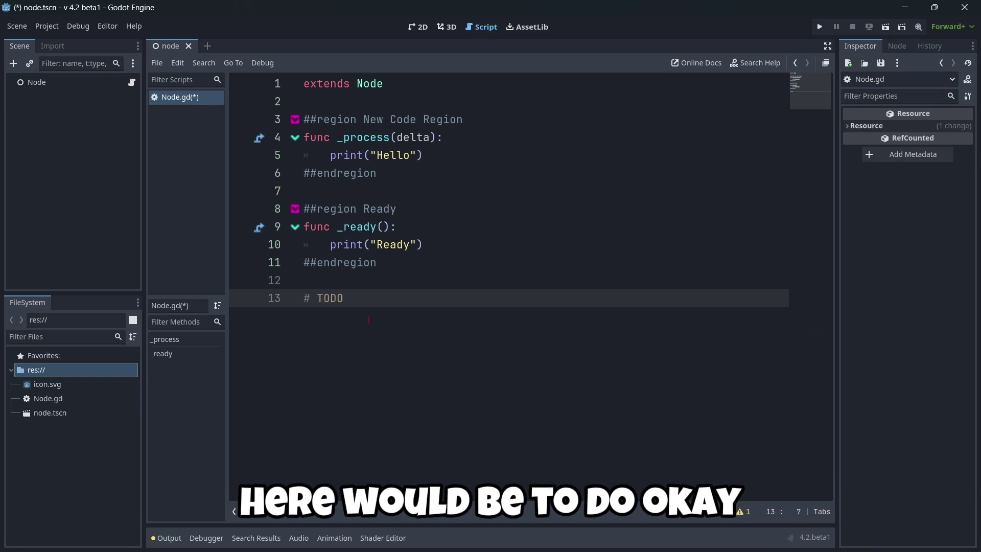
pyautogui.press('Return')
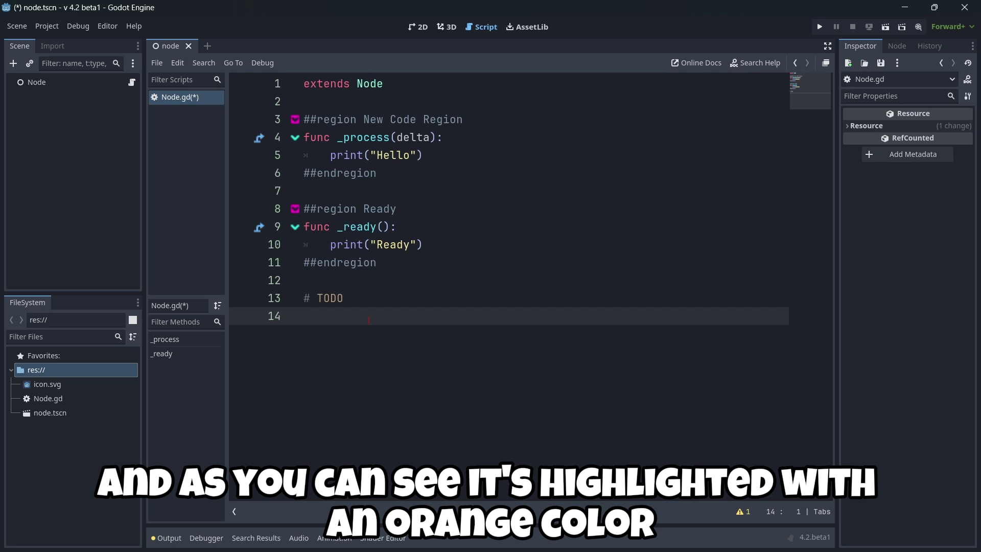
# Step: Open Editor Settings to view the comment marker settings, then minimize it
pyautogui.click(107, 26)
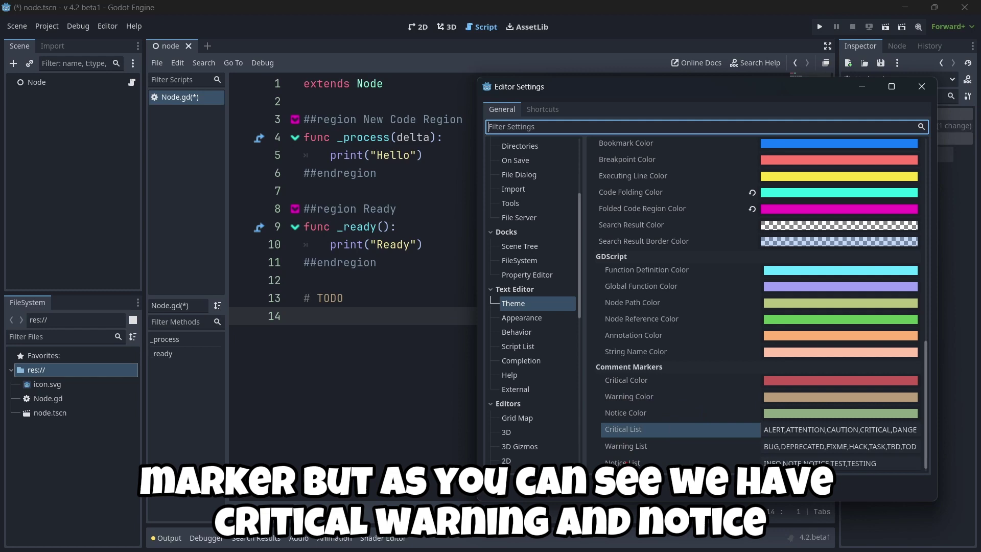
pyautogui.click(862, 87)
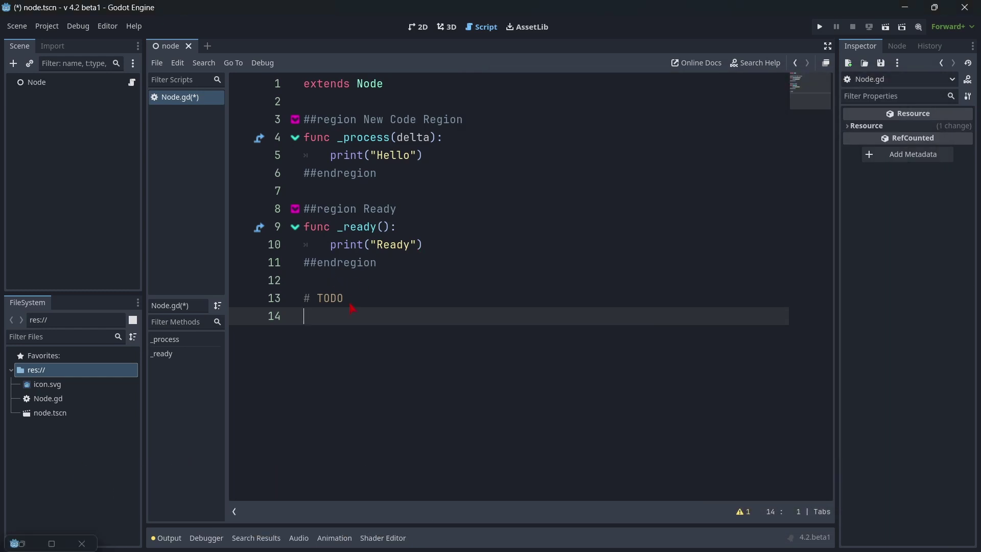
# Step: Close the minimized settings window and type '# ALERT' on line 14
pyautogui.click(82, 543)
pyautogui.click(360, 281)
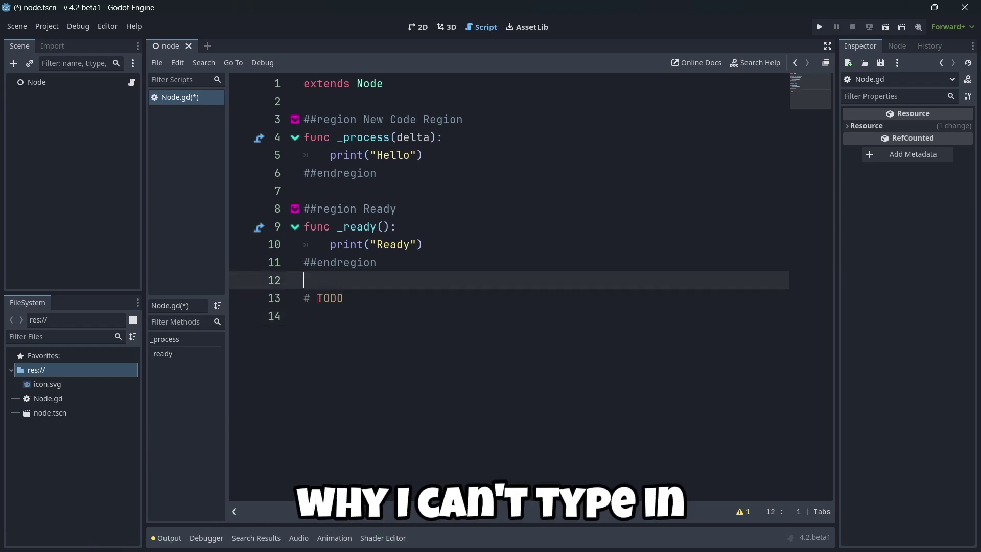
pyautogui.click(314, 317)
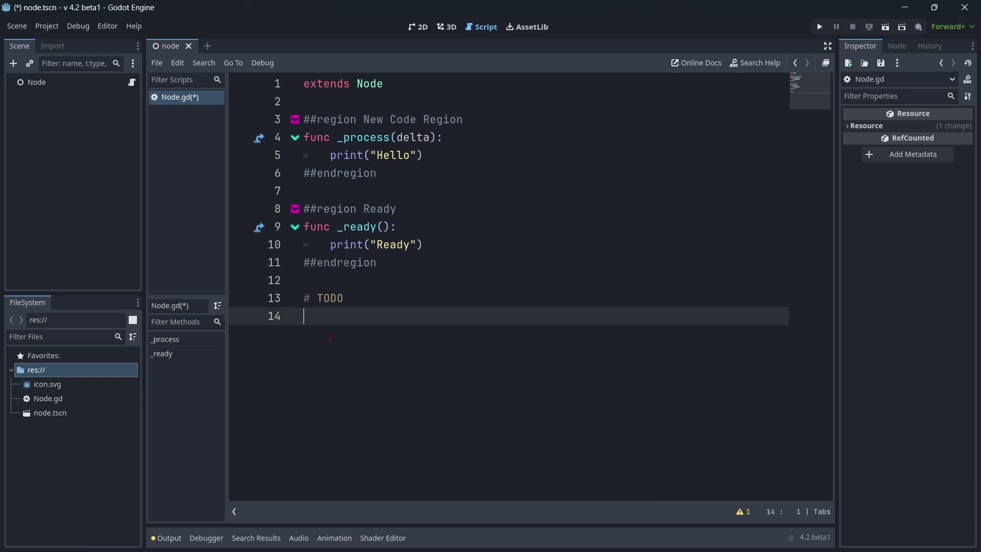
pyautogui.write('# ')
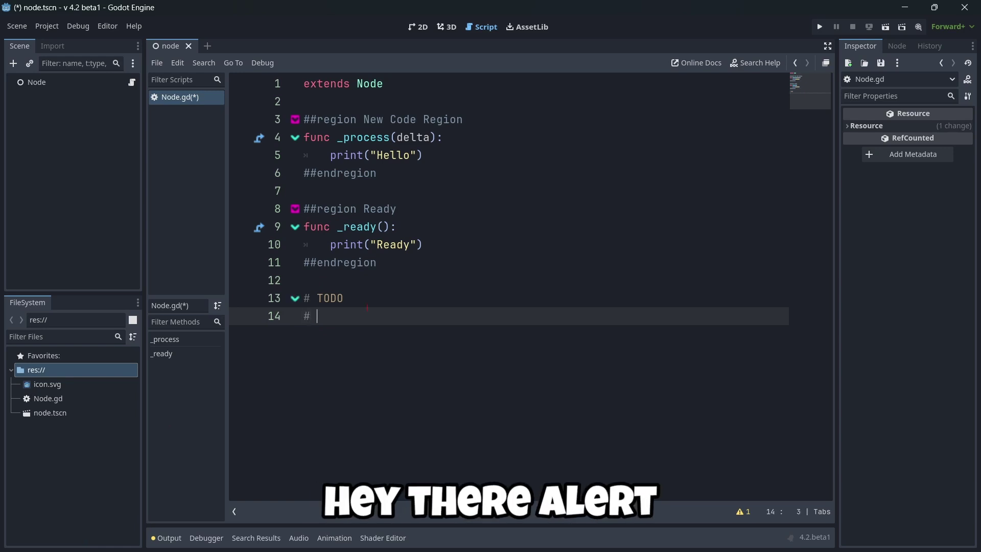
pyautogui.write('ALERT')
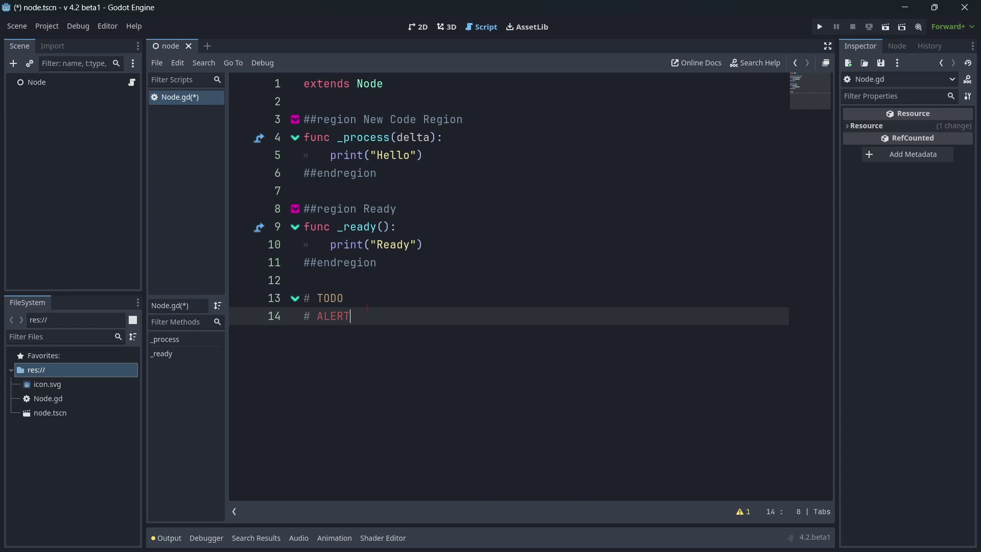
# Step: Check the marker keywords in Editor Settings, then add '# INFO' on line 15
pyautogui.click(107, 26)
pyautogui.click(368, 217)
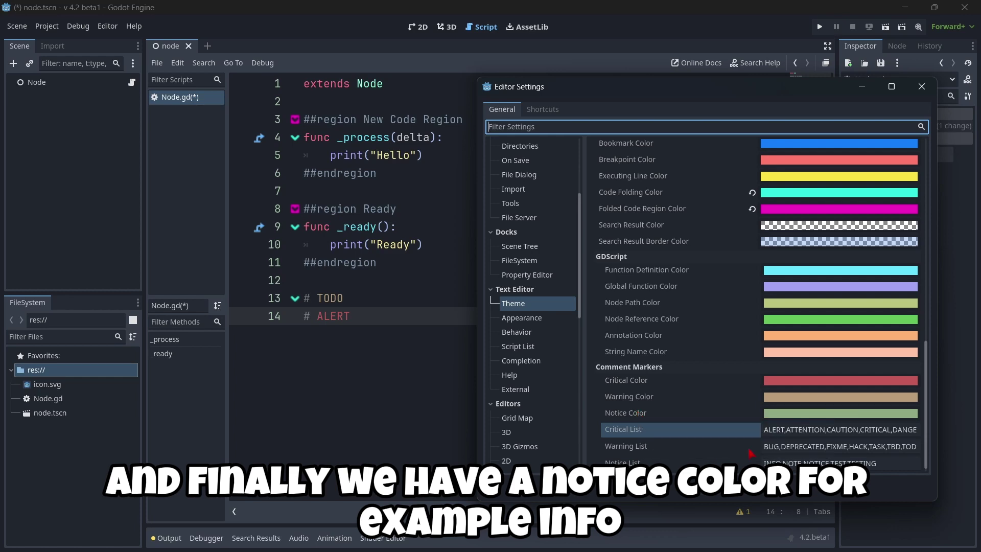
pyautogui.click(922, 86)
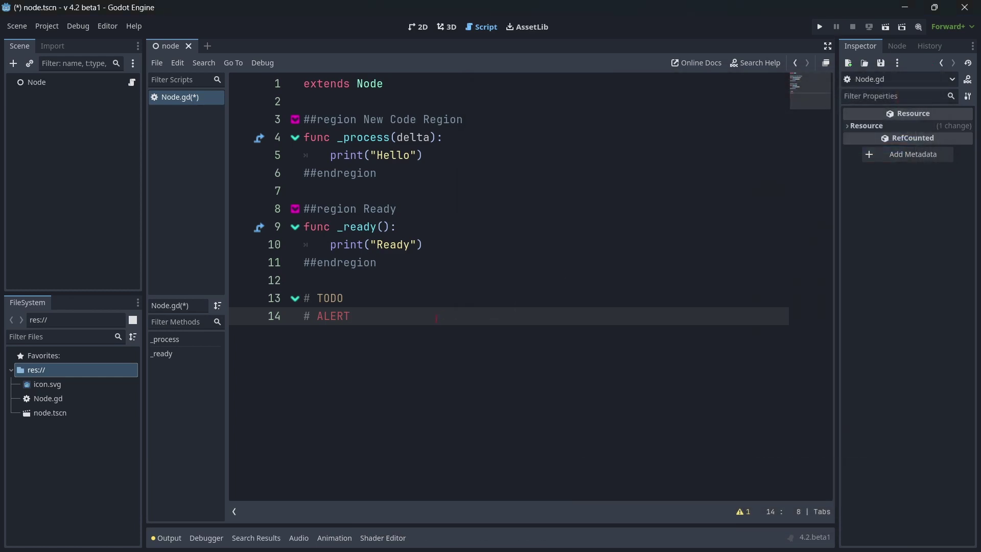
pyautogui.press('Return')
pyautogui.write('# INFO')
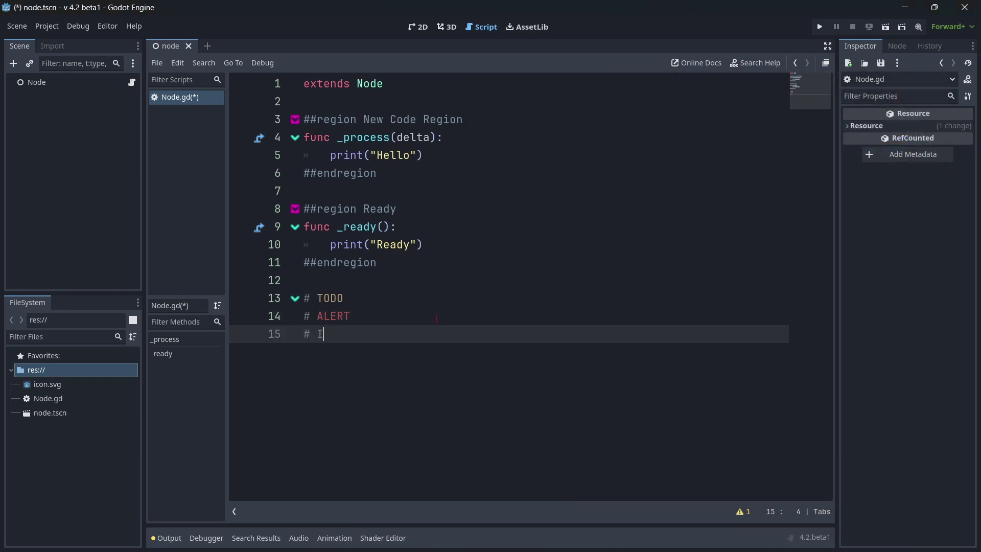
# Step: Recolour comment markers: Critical c40059, Warning pink f27380, Notice green 34bb8a
pyautogui.click(107, 26)
pyautogui.click(125, 38)
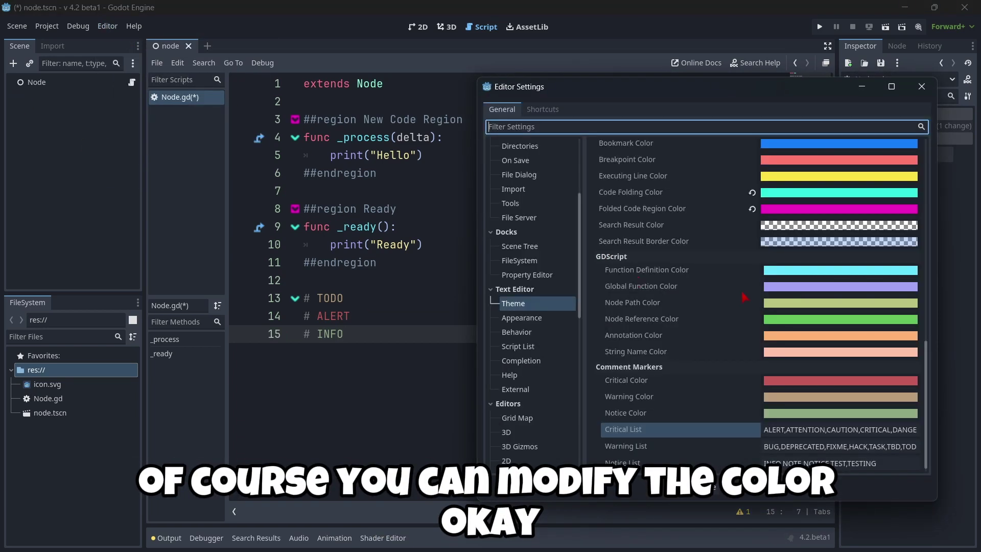
pyautogui.click(801, 381)
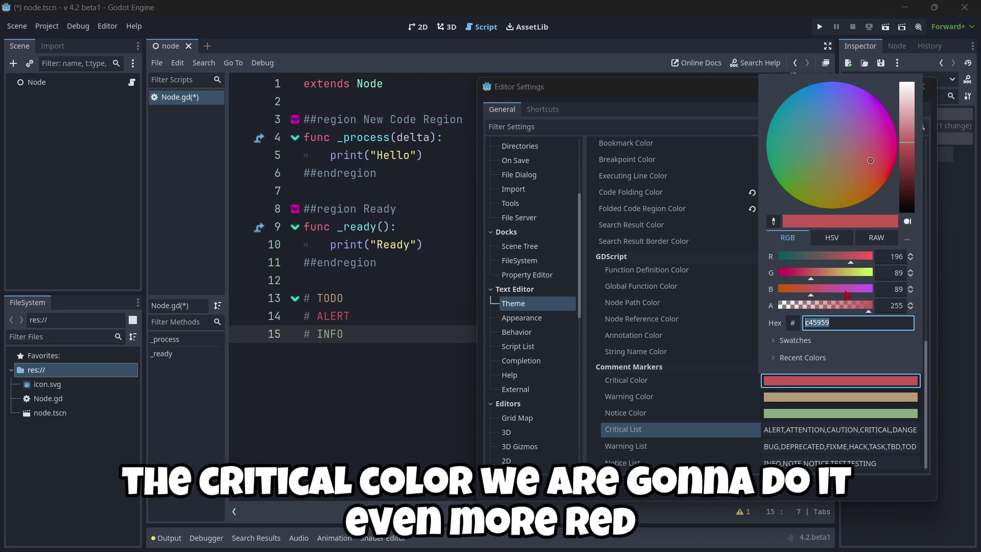
pyautogui.moveTo(809, 278); pyautogui.dragTo(776, 281)
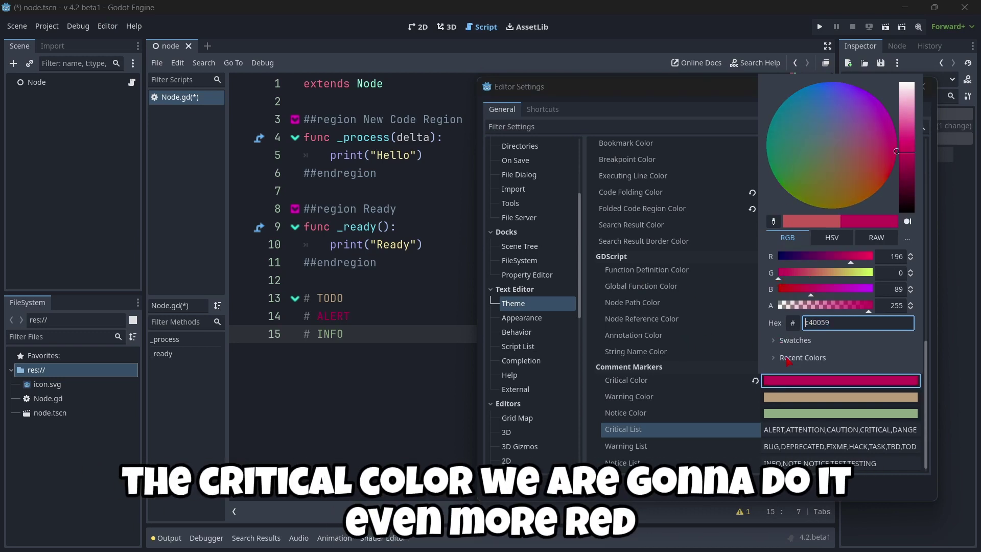
pyautogui.click(809, 406)
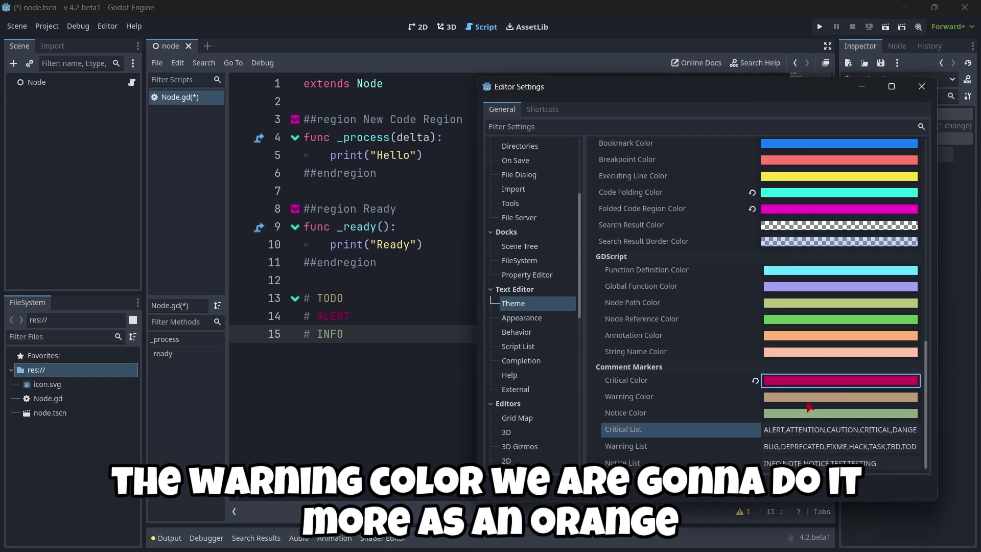
pyautogui.click(808, 399)
pyautogui.moveTo(820, 225); pyautogui.dragTo(884, 176)
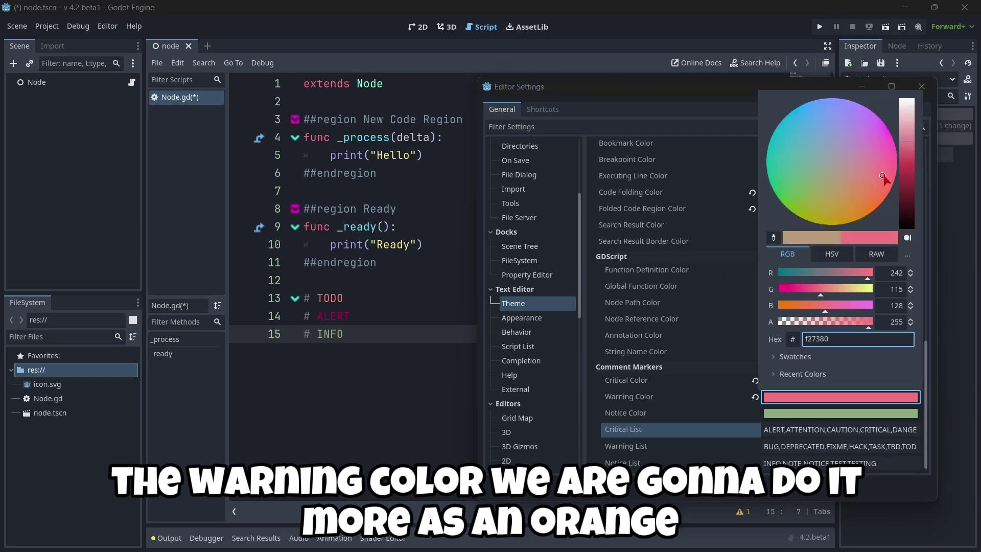
pyautogui.click(800, 415)
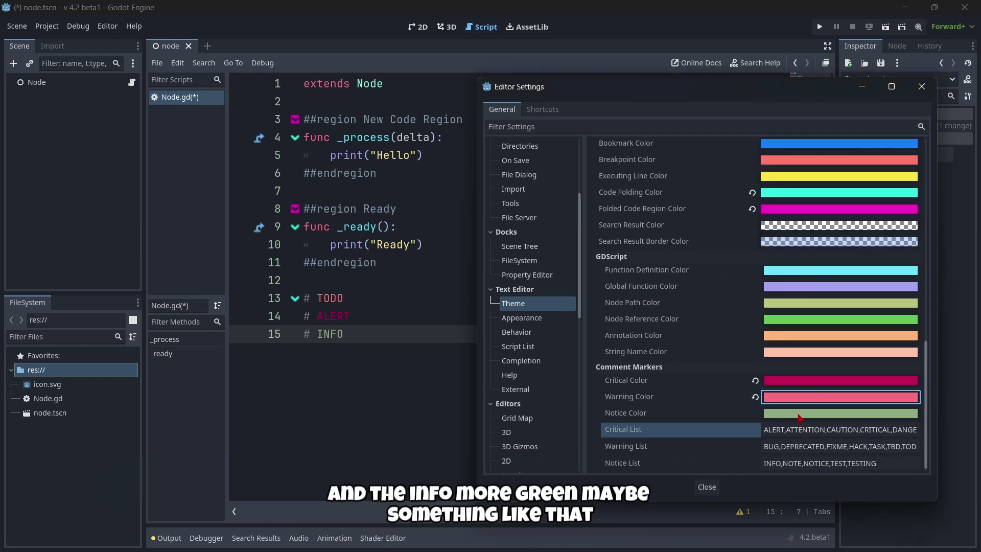
pyautogui.click(800, 415)
pyautogui.moveTo(817, 203); pyautogui.dragTo(776, 193)
# Step: Append SUBSCRIBE to the Critical comment-marker list
pyautogui.click(844, 430)
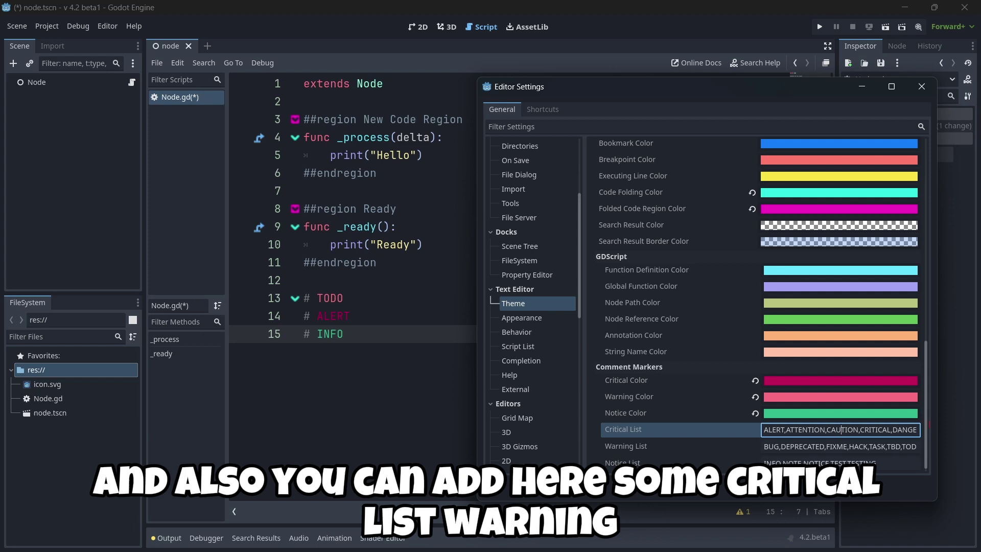
pyautogui.moveTo(836, 446); pyautogui.dragTo(924, 445)
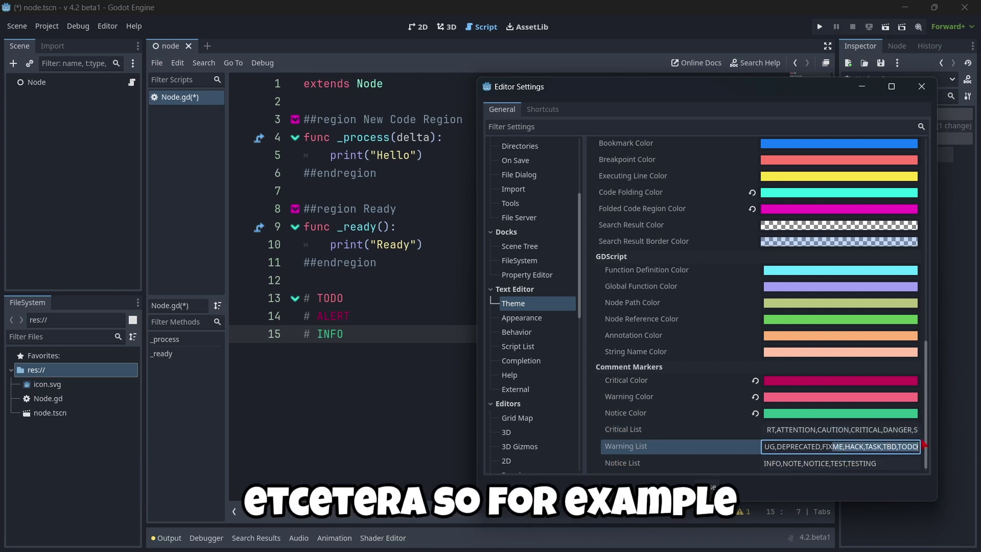
pyautogui.moveTo(843, 429); pyautogui.dragTo(938, 425)
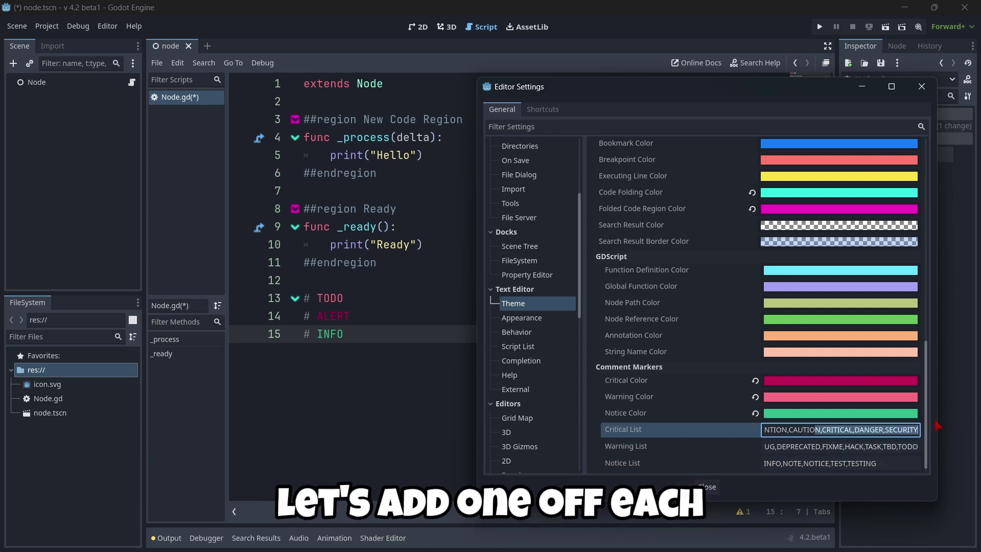
pyautogui.press('End')
pyautogui.write(',')
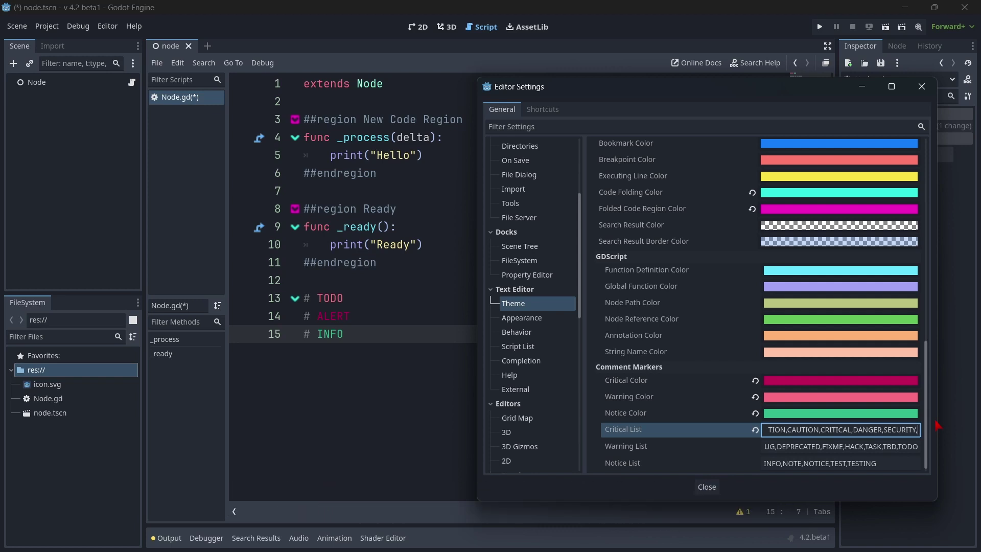
pyautogui.write('SUBSCRIBE')
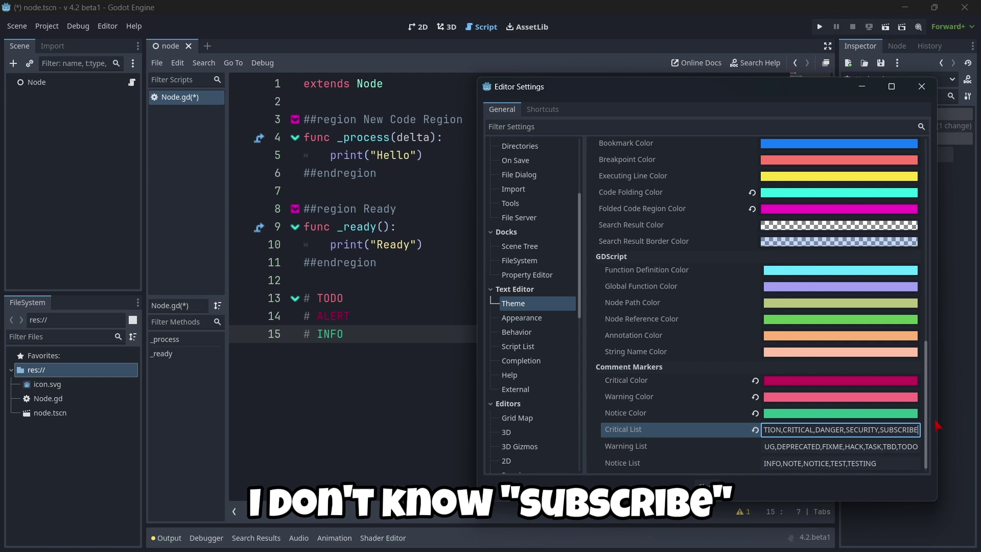
# Step: Append LIKE to the Warning list and COMMENT to the Notice list, then close settings
pyautogui.press('Tab')
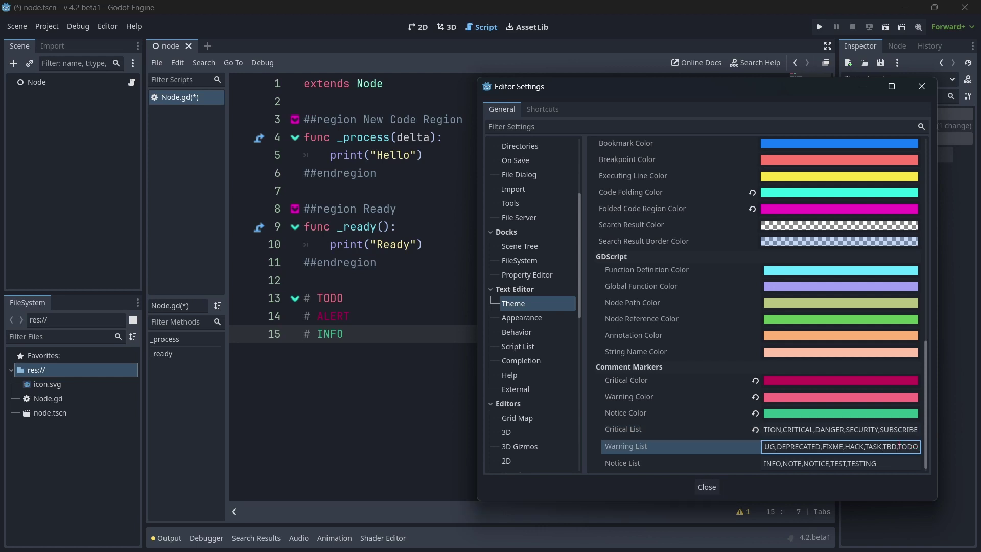
pyautogui.write(',W')
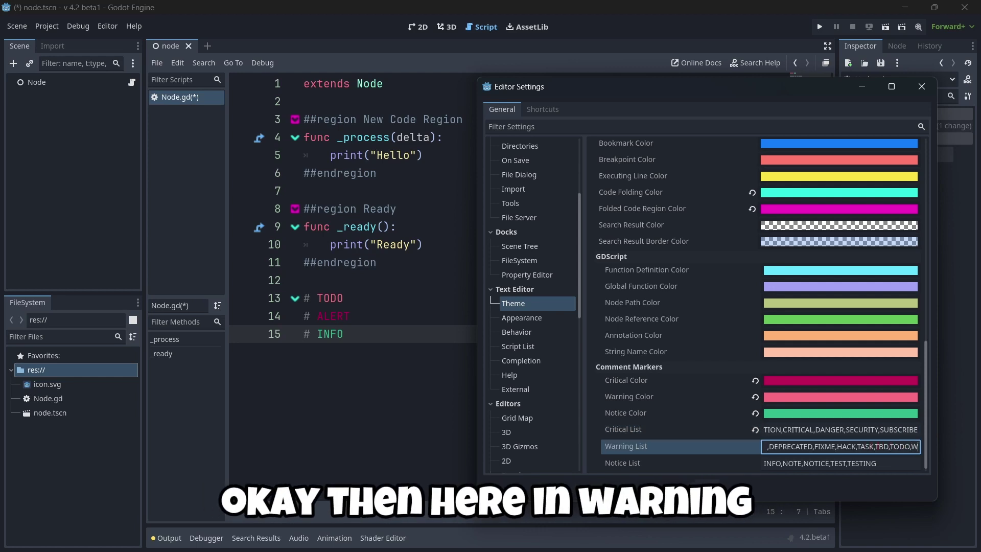
pyautogui.write('ARNING')
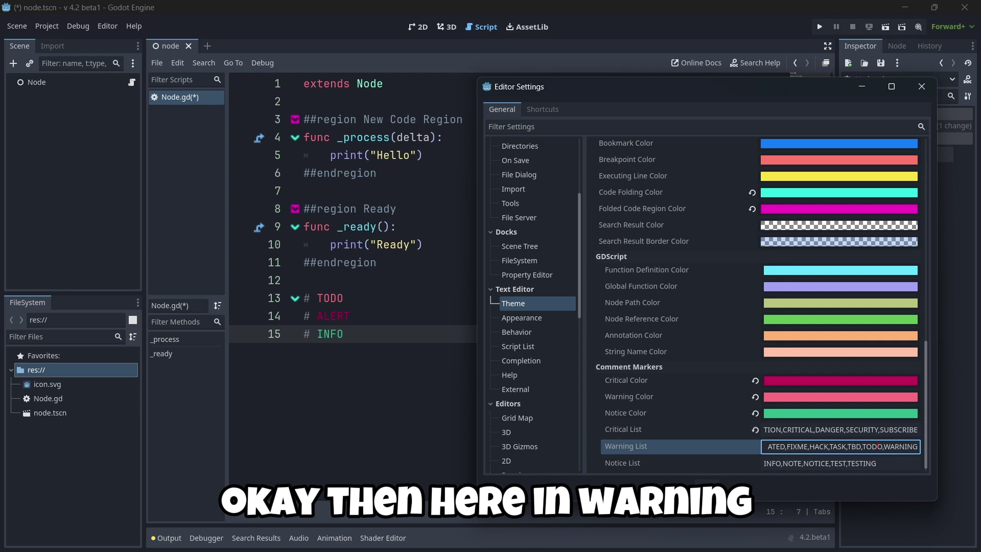
pyautogui.write(',')
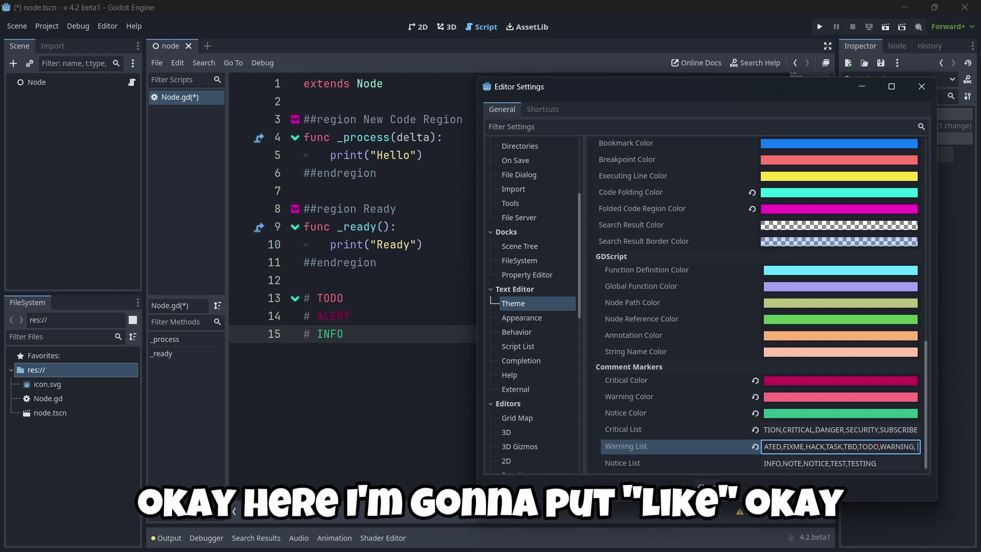
pyautogui.write(' LIKE')
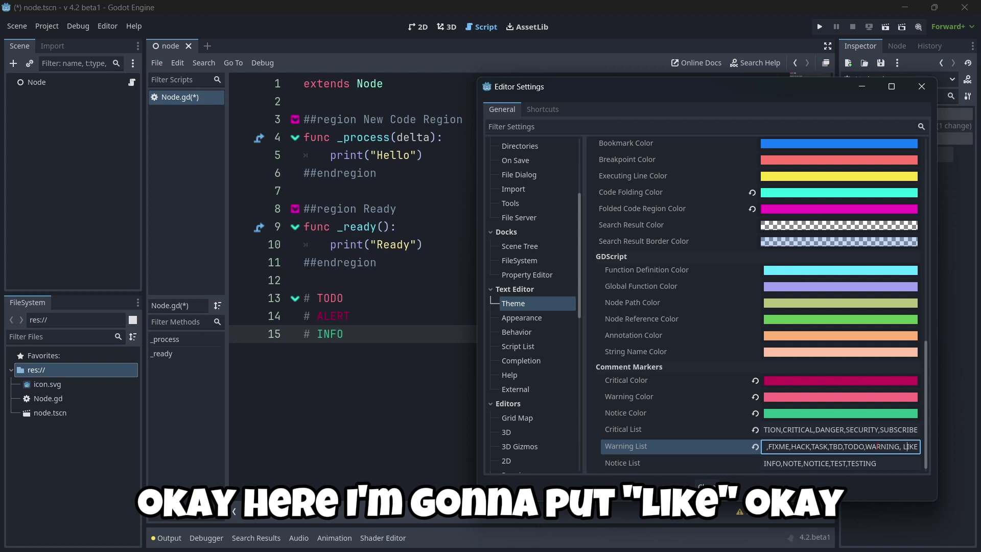
pyautogui.click(902, 447)
pyautogui.press('BackSpace')
pyautogui.press('BackSpace')
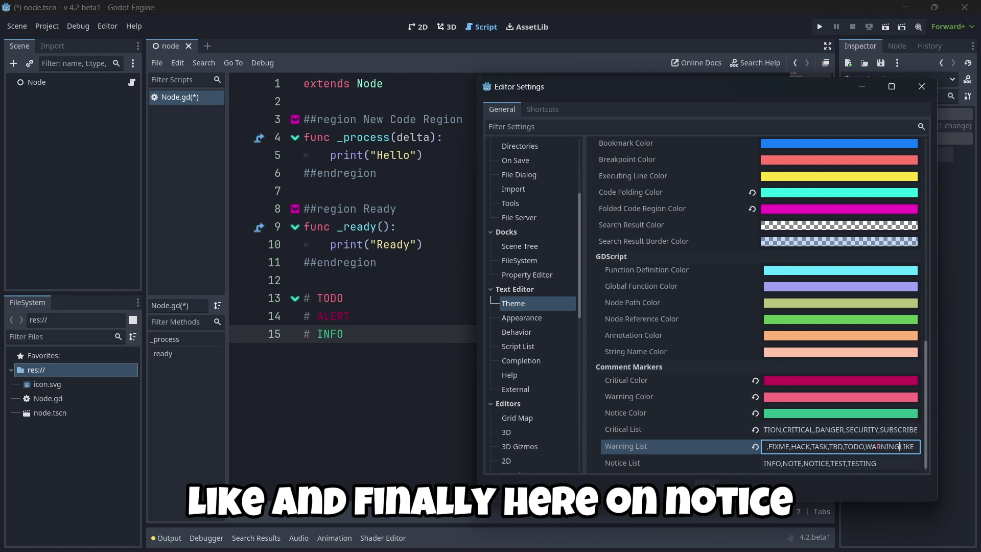
pyautogui.write(',')
pyautogui.click(888, 461)
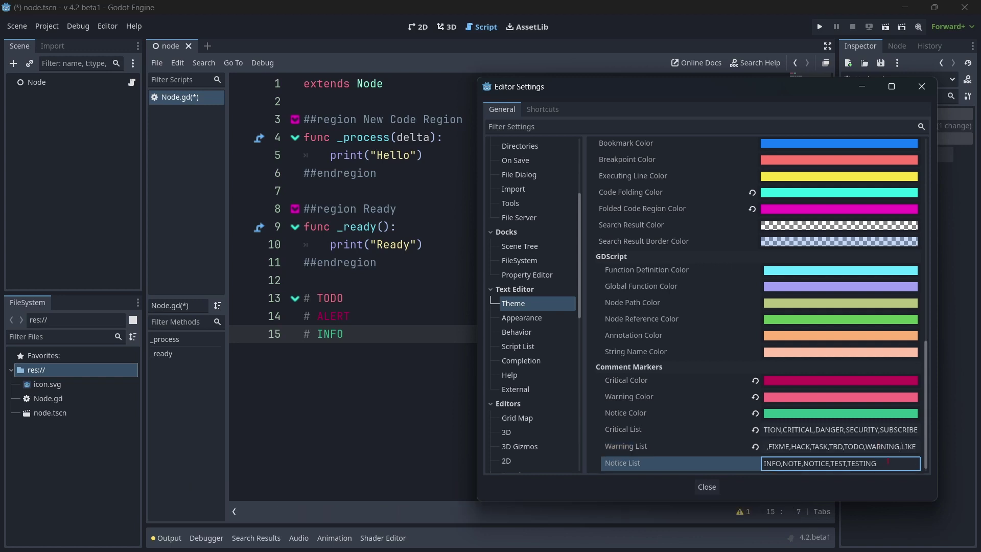
pyautogui.write(',')
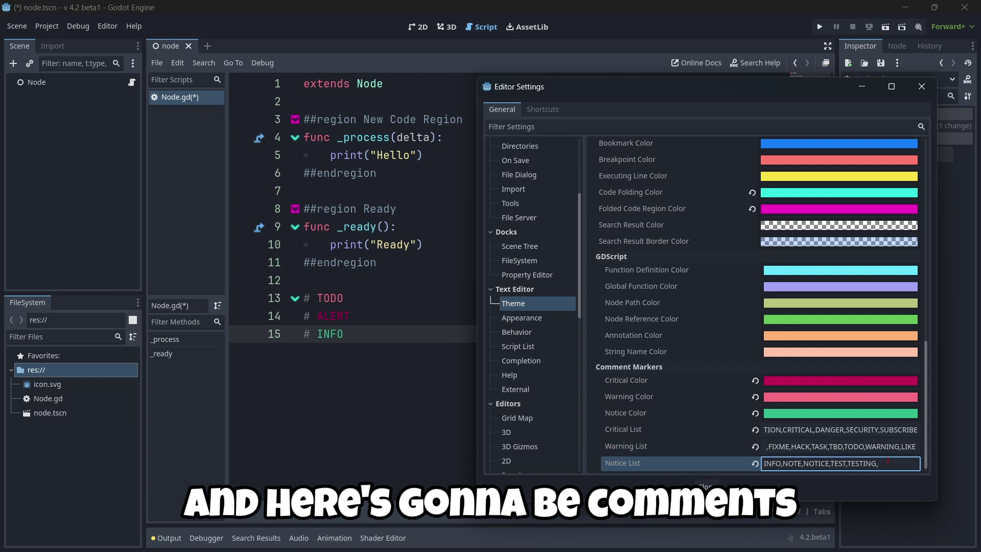
pyautogui.write('COMMENT')
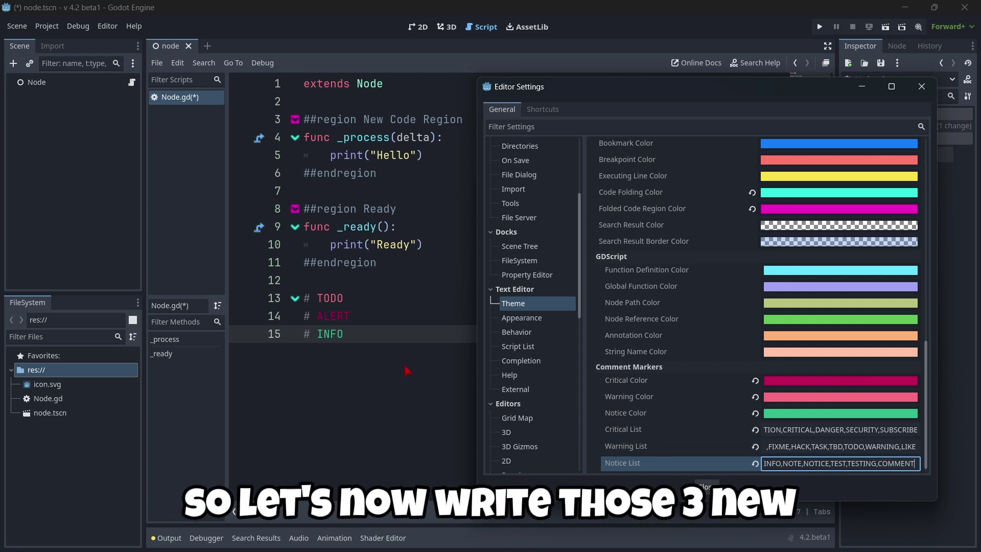
pyautogui.press('Escape')
# Step: Add '# SUBSCRIBE' and '# LIKE' comment lines below '# INFO'
pyautogui.press('Return')
pyautogui.press('Return')
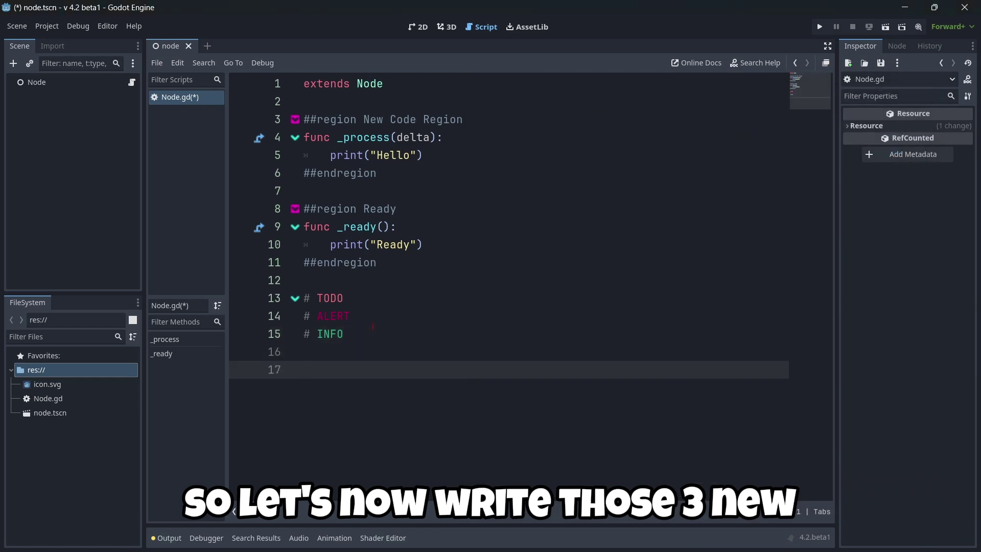
pyautogui.write('#')
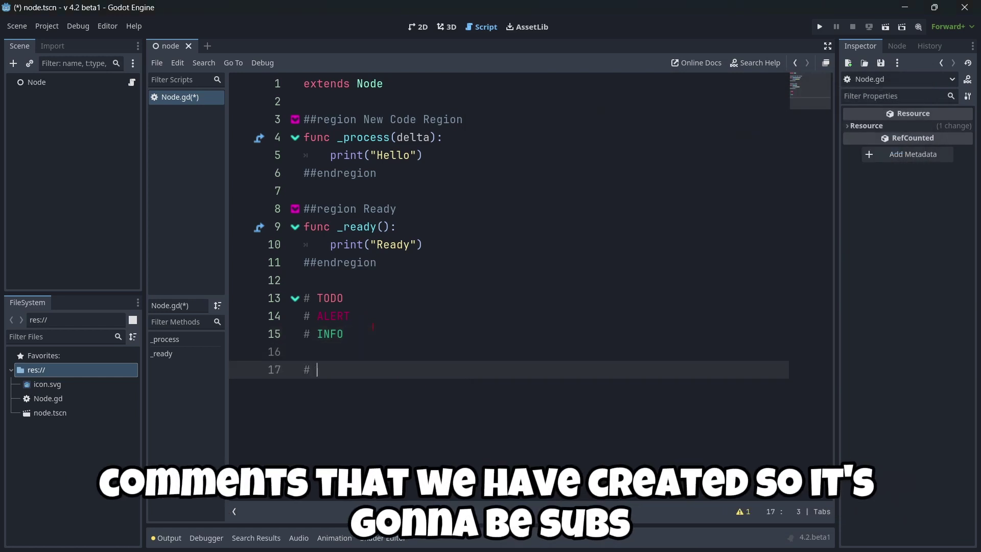
pyautogui.press('BackSpace')
pyautogui.press('BackSpace')
pyautogui.press('BackSpace')
pyautogui.press('BackSpace')
pyautogui.write('S')
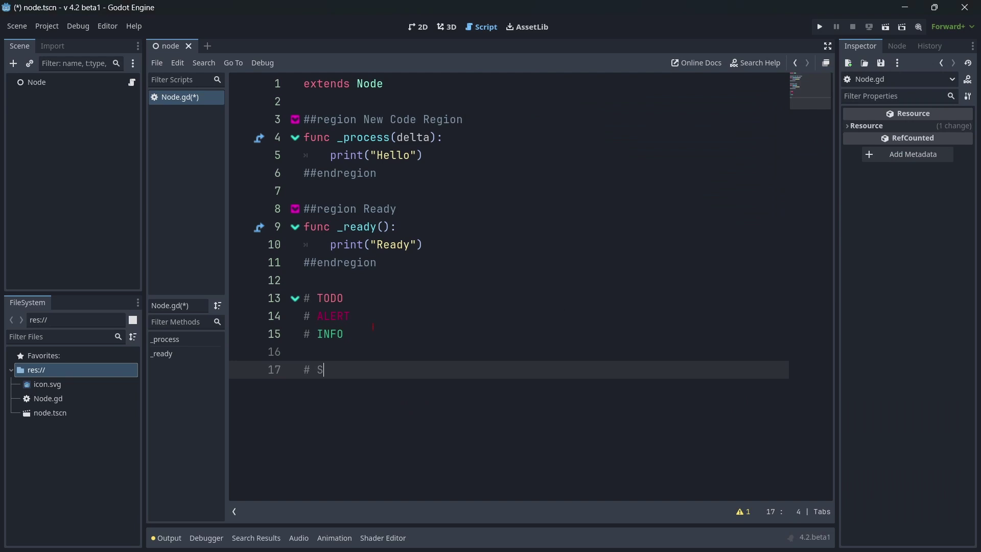
pyautogui.write('UBSCRIBE')
pyautogui.press('Return')
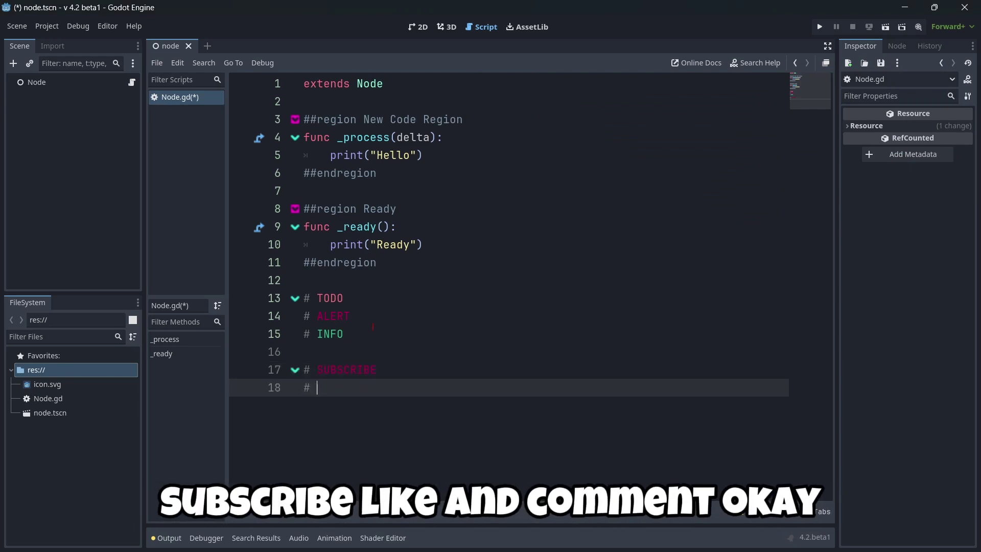
pyautogui.write('# LIKE')
pyautogui.press('Return')
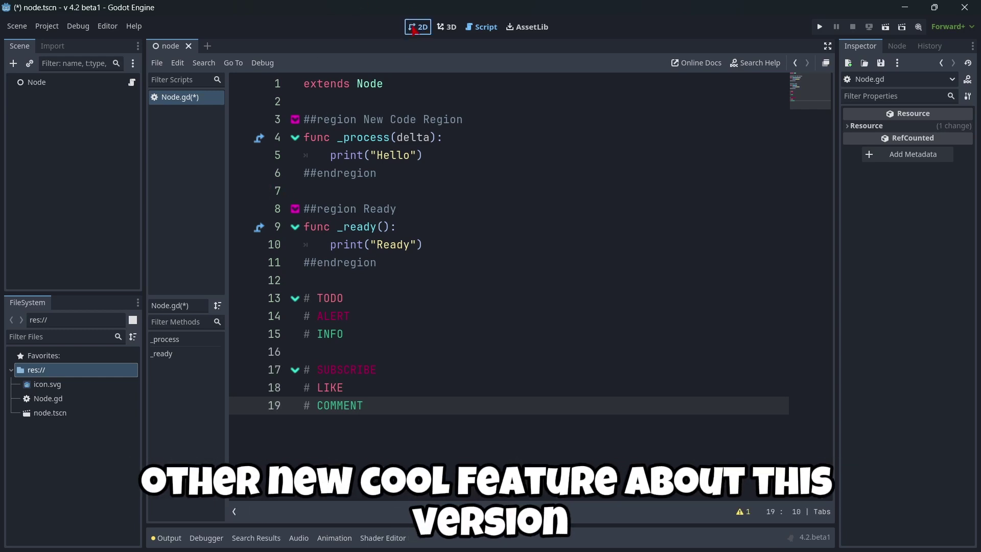
# Step: Switch to the 2D workspace and create a folder named Scripts in res://
pyautogui.click(415, 29)
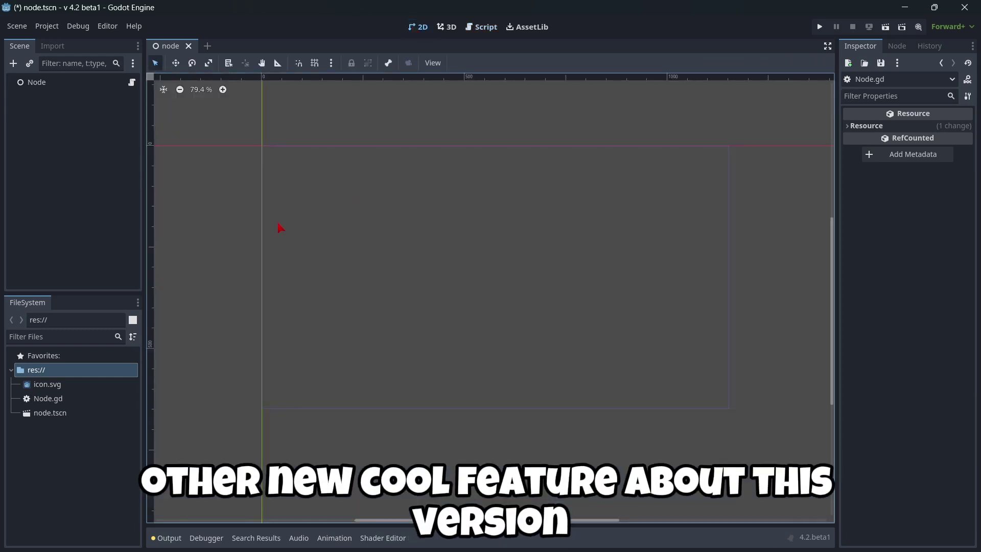
pyautogui.rightClick(44, 371)
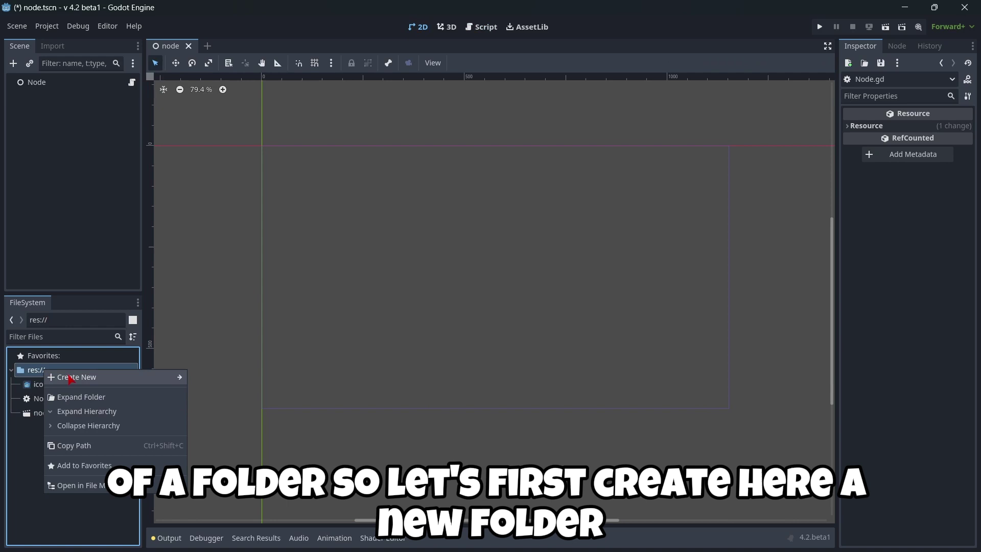
pyautogui.moveTo(71, 379)
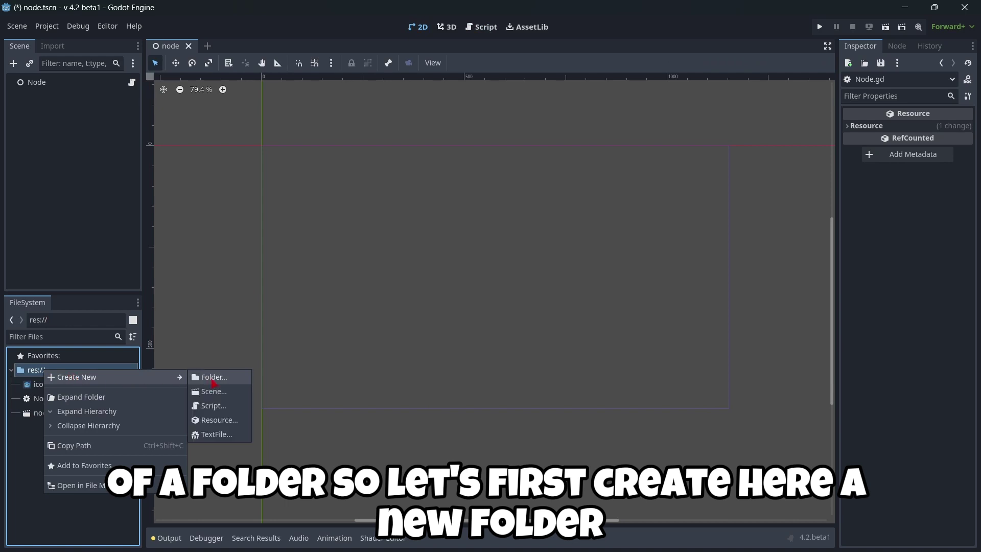
pyautogui.click(213, 378)
pyautogui.click(441, 307)
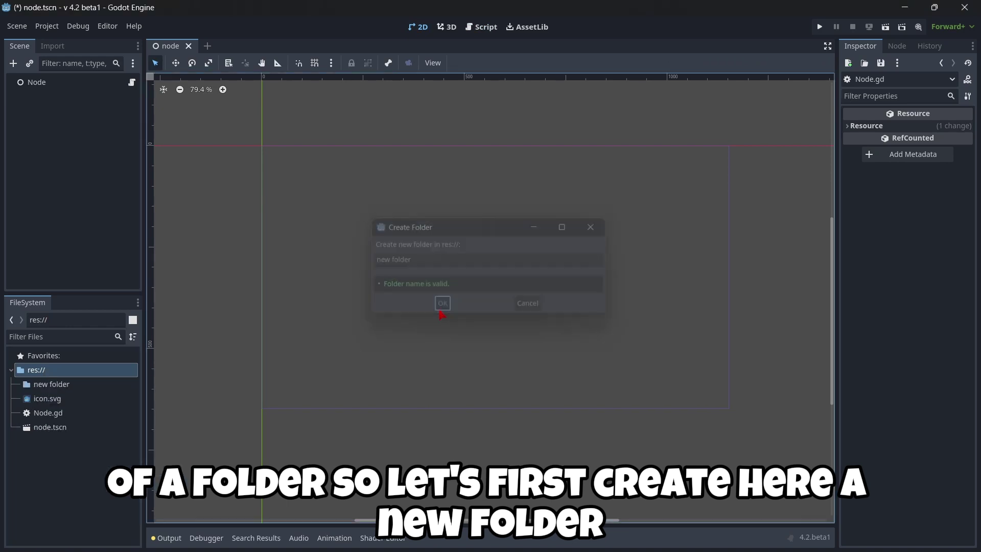
pyautogui.rightClick(56, 387)
pyautogui.click(91, 468)
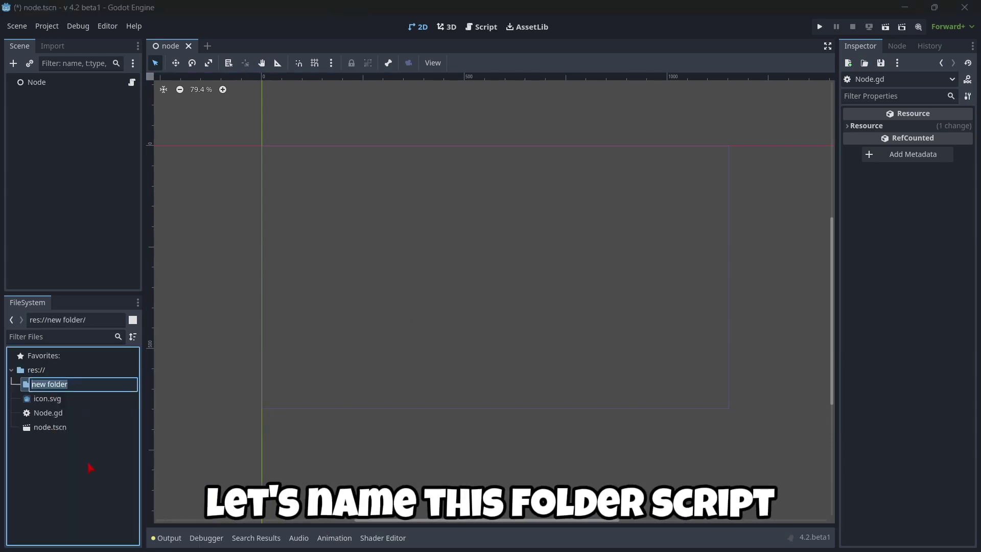
pyautogui.press('BackSpace')
pyautogui.press('BackSpace')
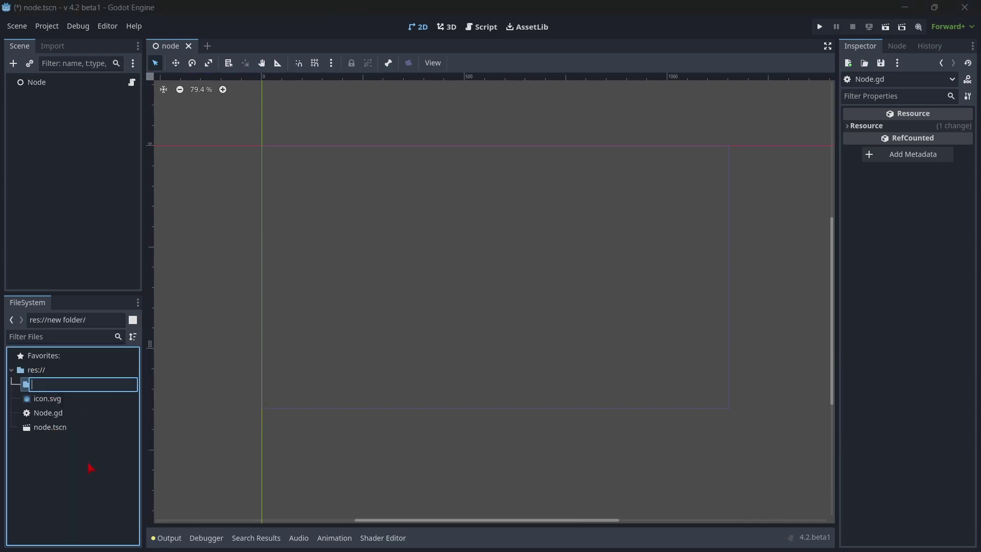
pyautogui.write('ripts')
pyautogui.press('Return')
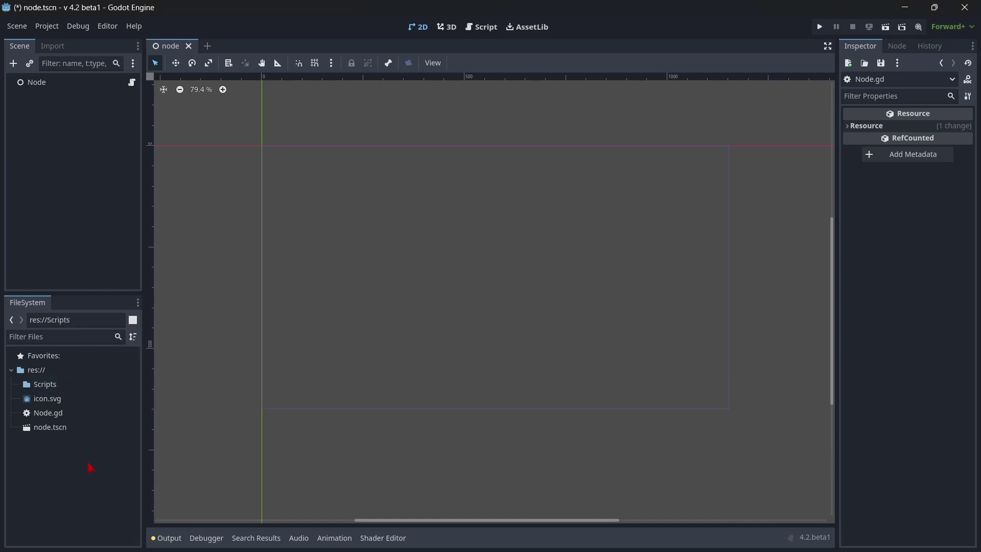
# Step: Create the Scenes and Assets folders in the project root
pyautogui.rightClick(49, 371)
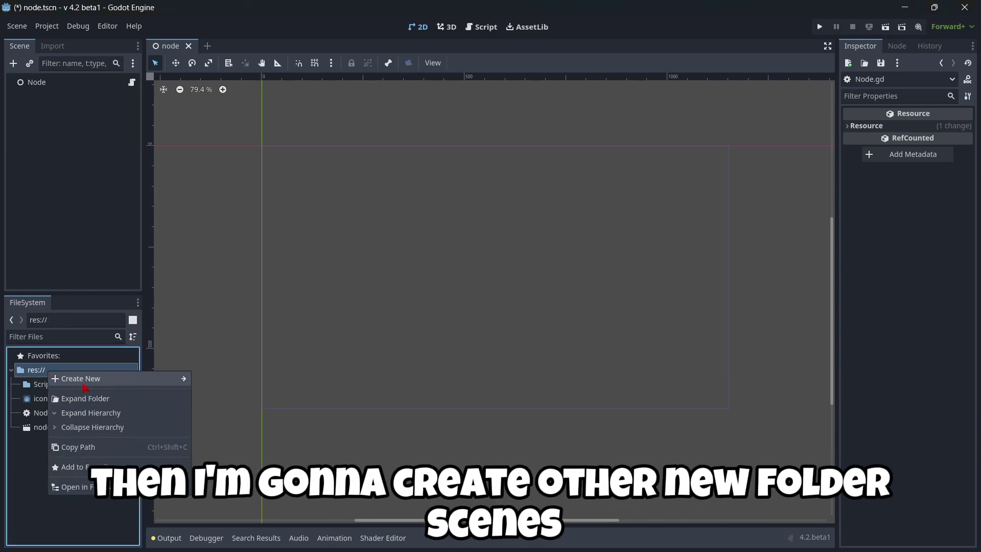
pyautogui.moveTo(87, 385)
pyautogui.click(218, 380)
pyautogui.write('S')
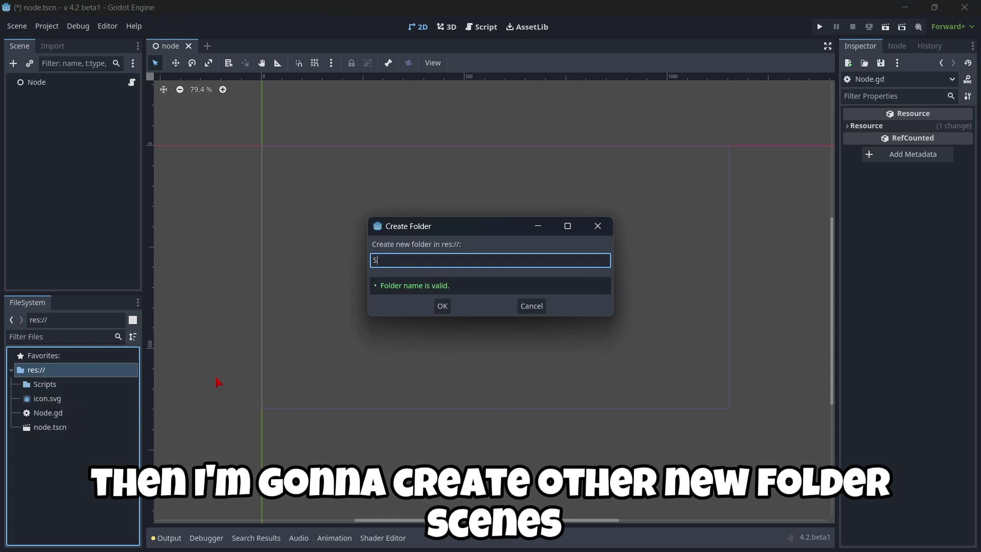
pyautogui.write('cenes')
pyautogui.press('Return')
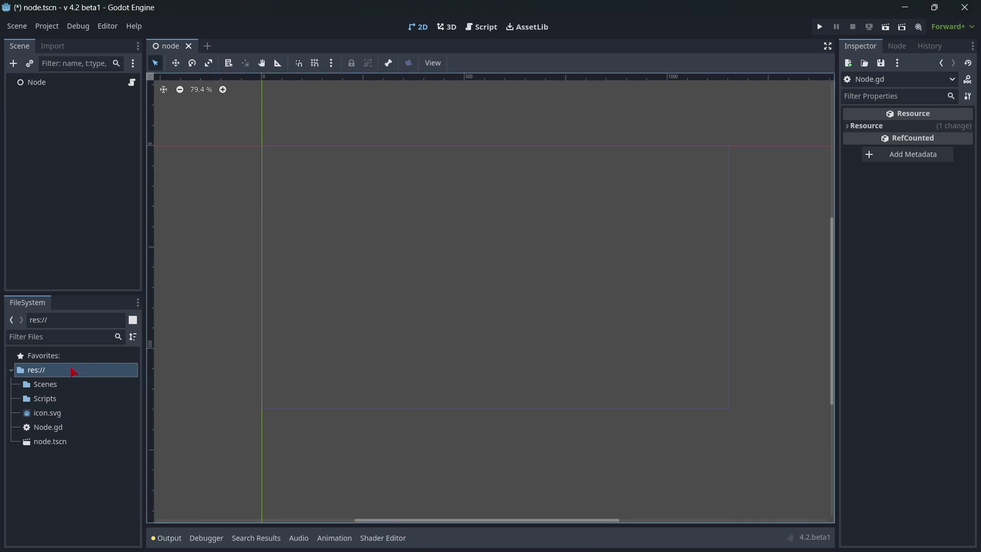
pyautogui.rightClick(73, 372)
pyautogui.click(225, 377)
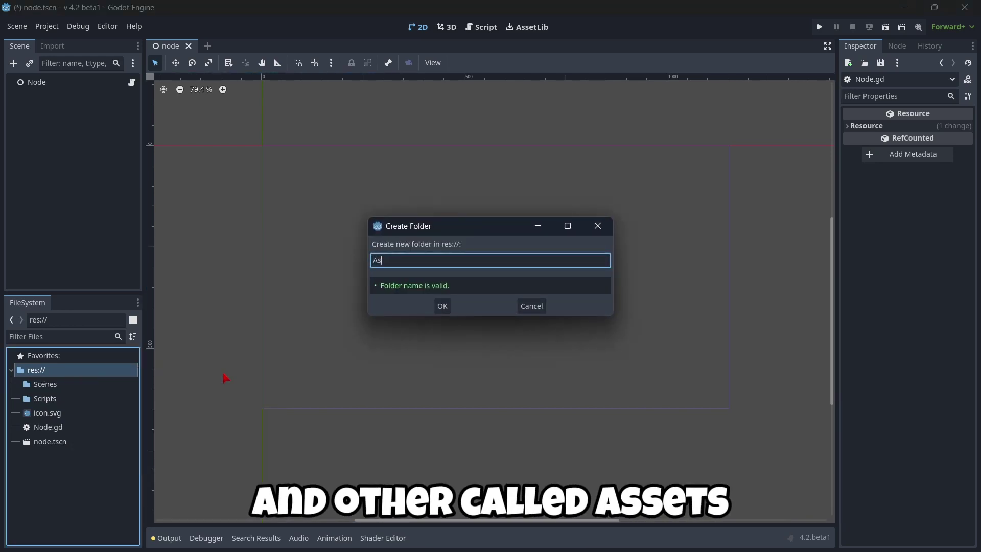
pyautogui.press('Return')
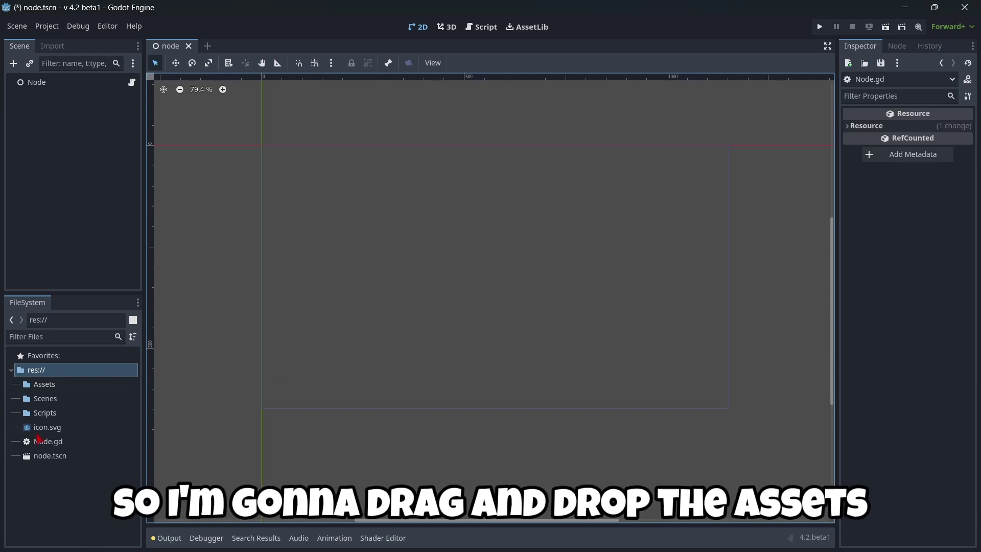
# Step: Move icon.svg into Assets, Node.gd into Scripts and node.tscn into Scenes
pyautogui.moveTo(46, 427); pyautogui.dragTo(75, 443)
pyautogui.moveTo(55, 388); pyautogui.dragTo(54, 388)
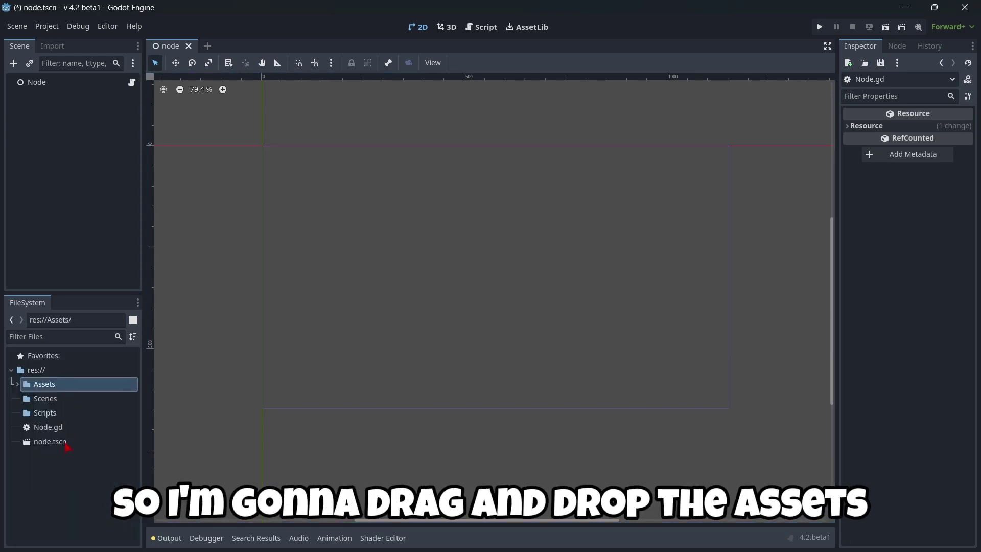
pyautogui.moveTo(57, 427); pyautogui.dragTo(56, 400)
pyautogui.click(51, 390)
# Step: Set folder colours: Assets red, Scenes green, Scripts blue
pyautogui.rightClick(51, 390)
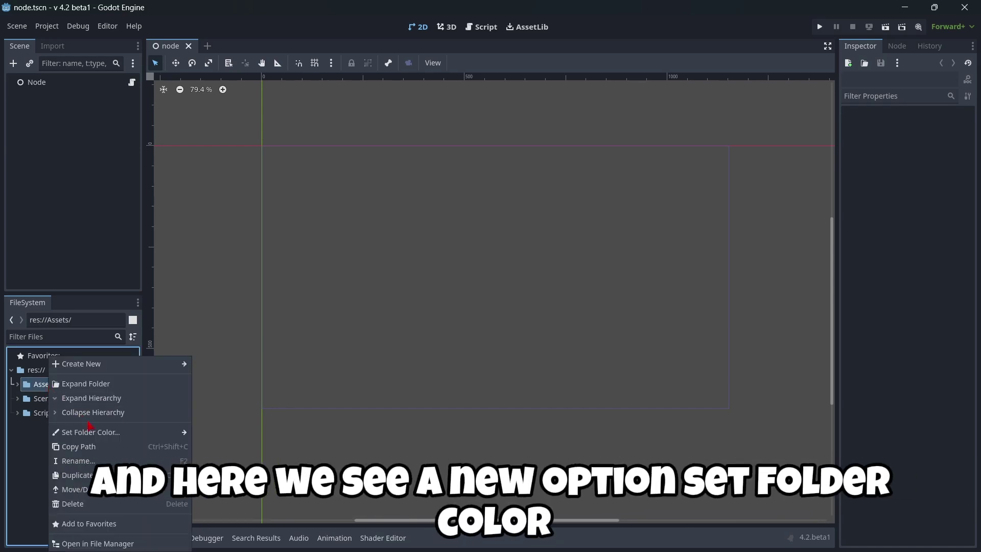
pyautogui.moveTo(101, 432)
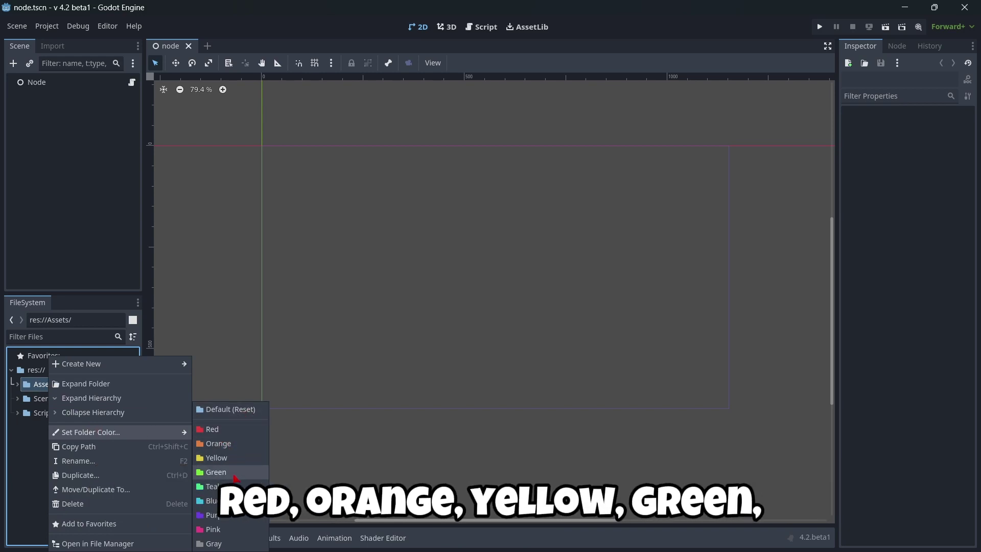
pyautogui.click(214, 429)
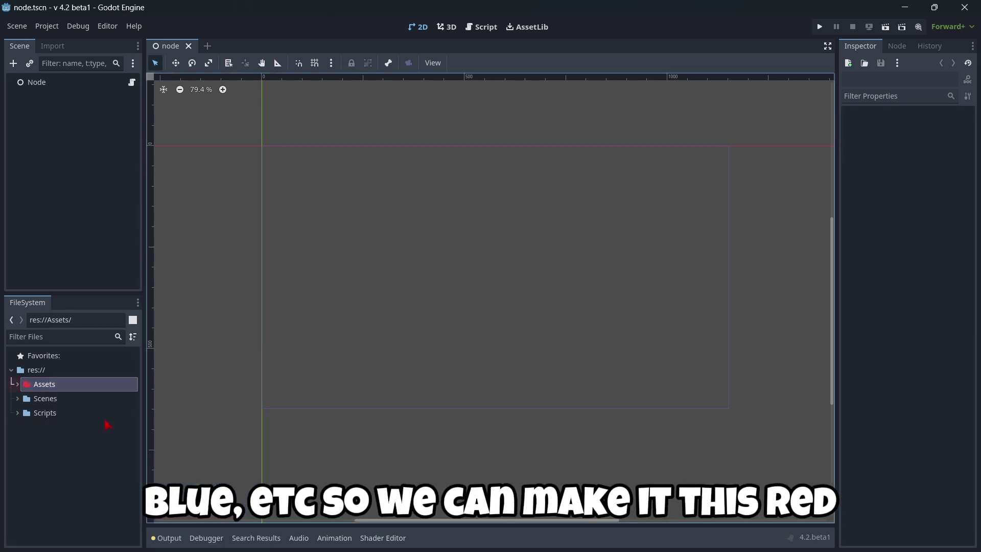
pyautogui.rightClick(82, 398)
pyautogui.moveTo(115, 432)
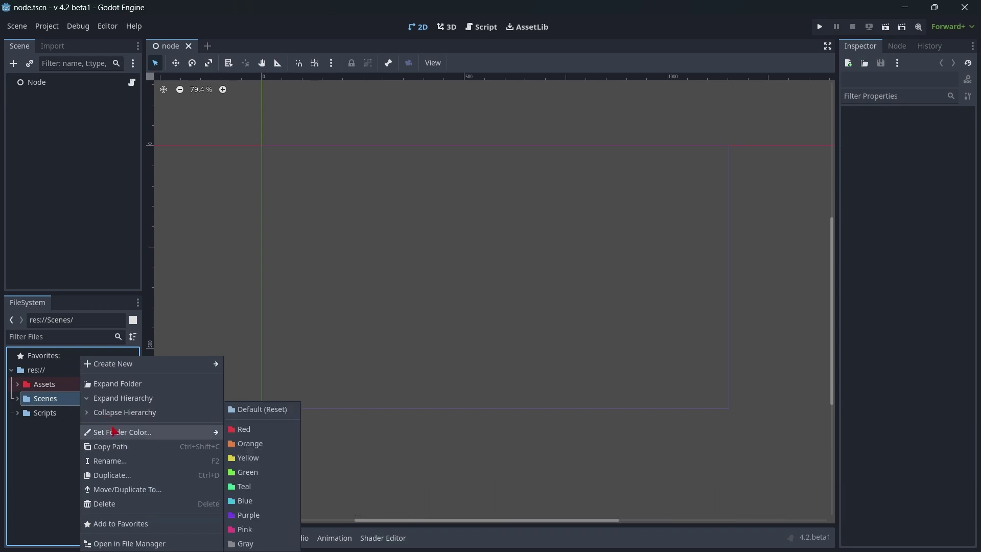
pyautogui.click(246, 472)
pyautogui.rightClick(54, 414)
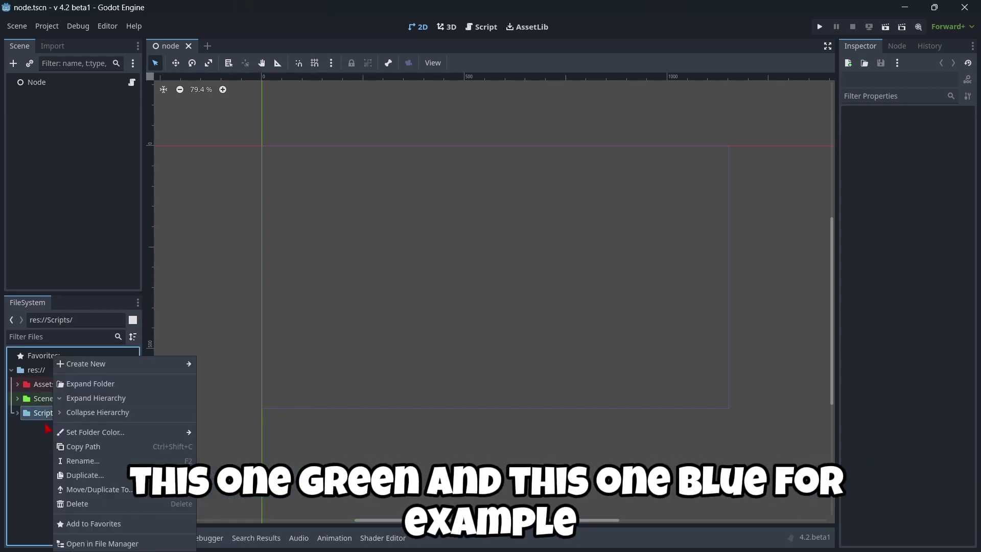
pyautogui.moveTo(101, 435)
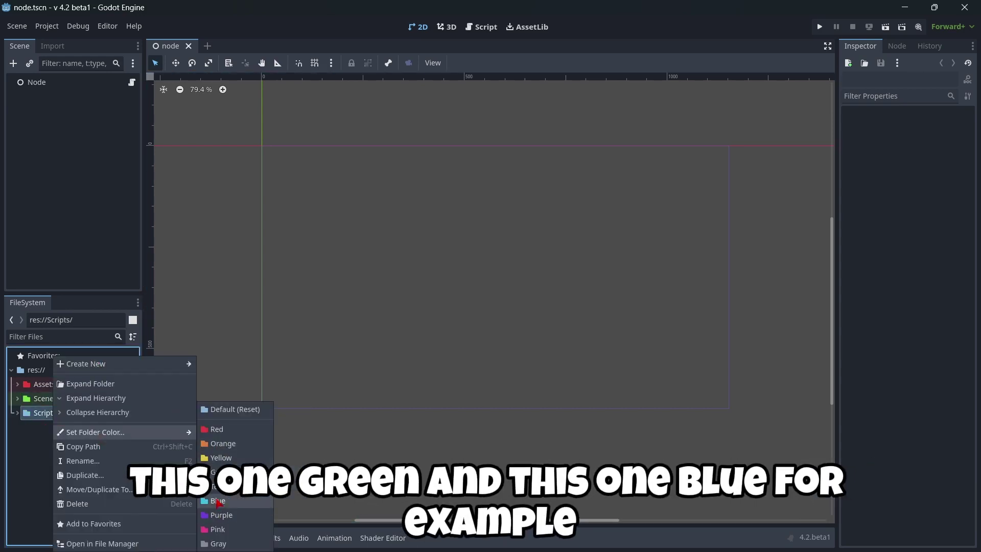
pyautogui.click(219, 500)
# Step: Expand the Scripts, Scenes and Assets folders to show their files
pyautogui.click(17, 413)
pyautogui.click(17, 398)
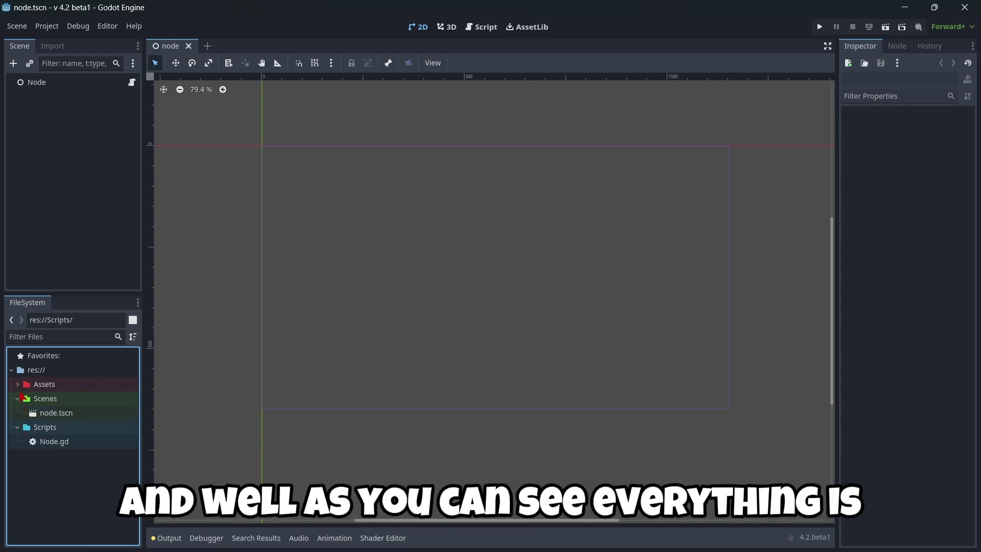
pyautogui.click(17, 384)
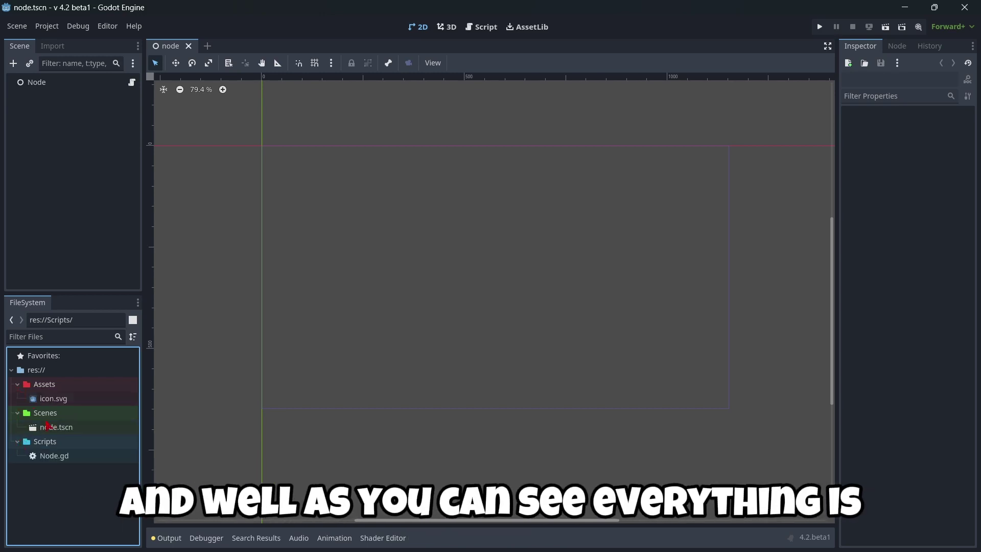
# Step: Create Images and Audio subfolders inside Assets
pyautogui.rightClick(76, 384)
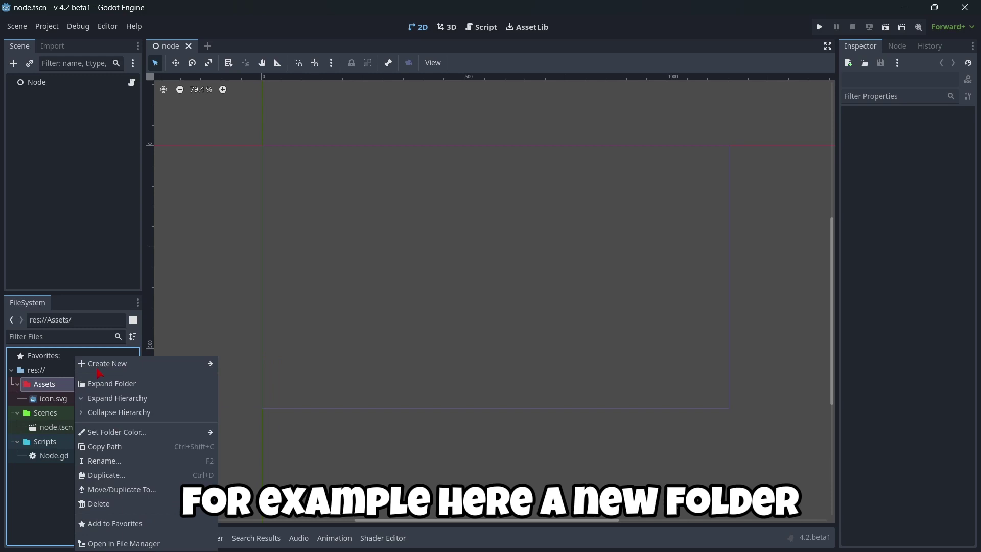
pyautogui.moveTo(166, 363)
pyautogui.click(230, 364)
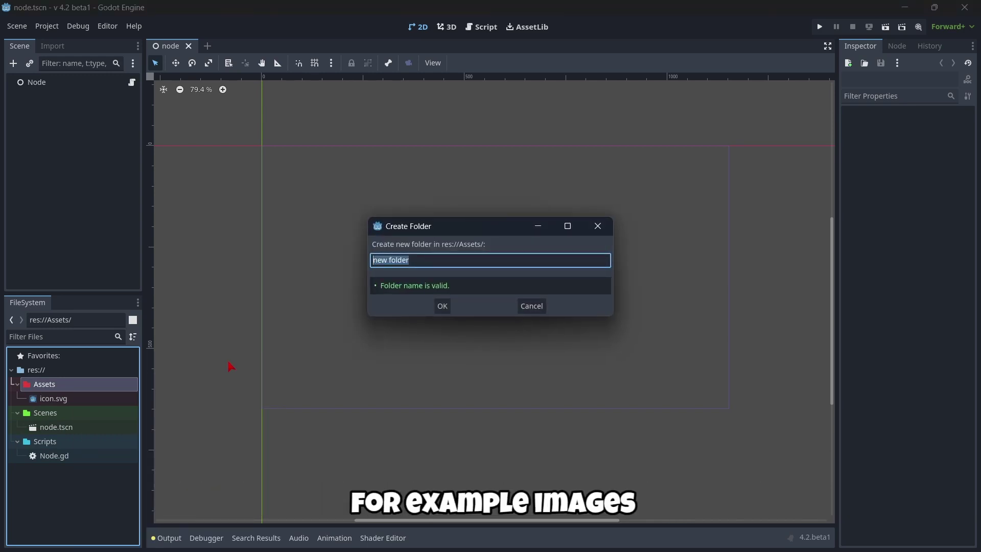
pyautogui.write('Images')
pyautogui.press('Return')
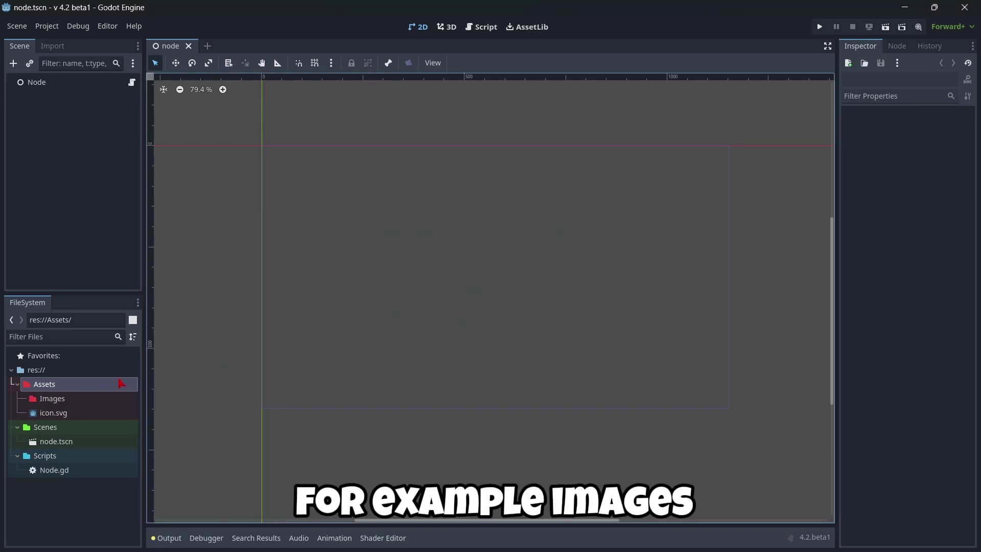
pyautogui.rightClick(70, 386)
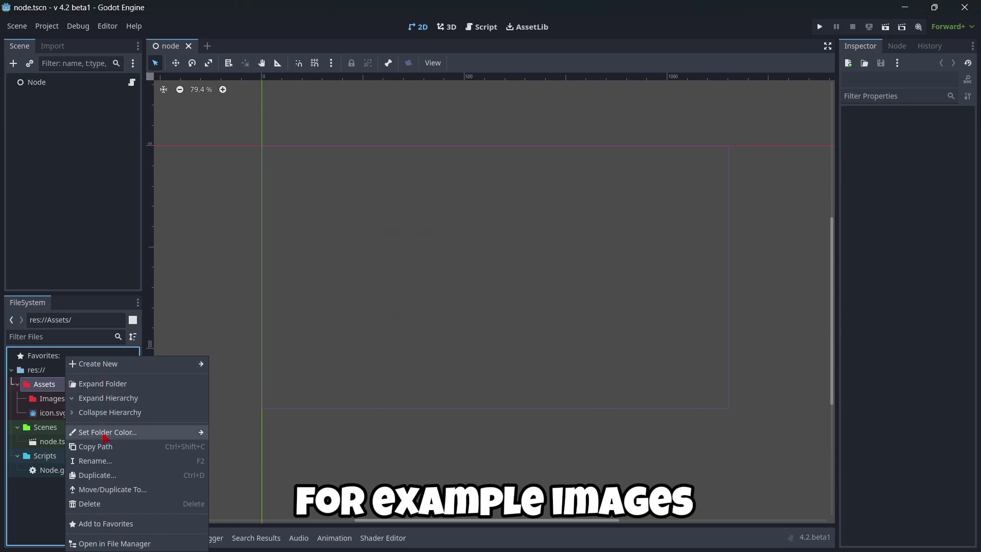
pyautogui.moveTo(197, 364)
pyautogui.click(234, 365)
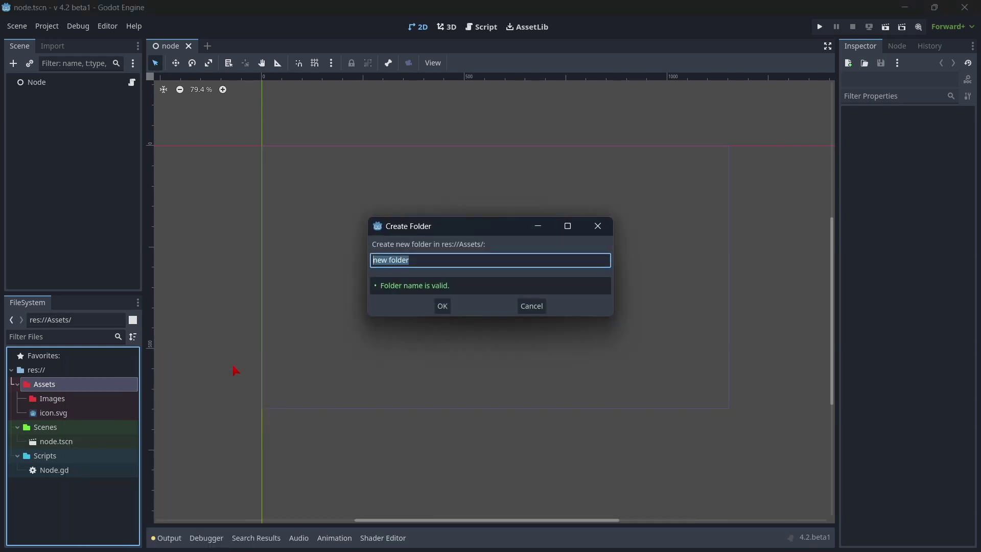
pyautogui.write('Audio')
pyautogui.press('Return')
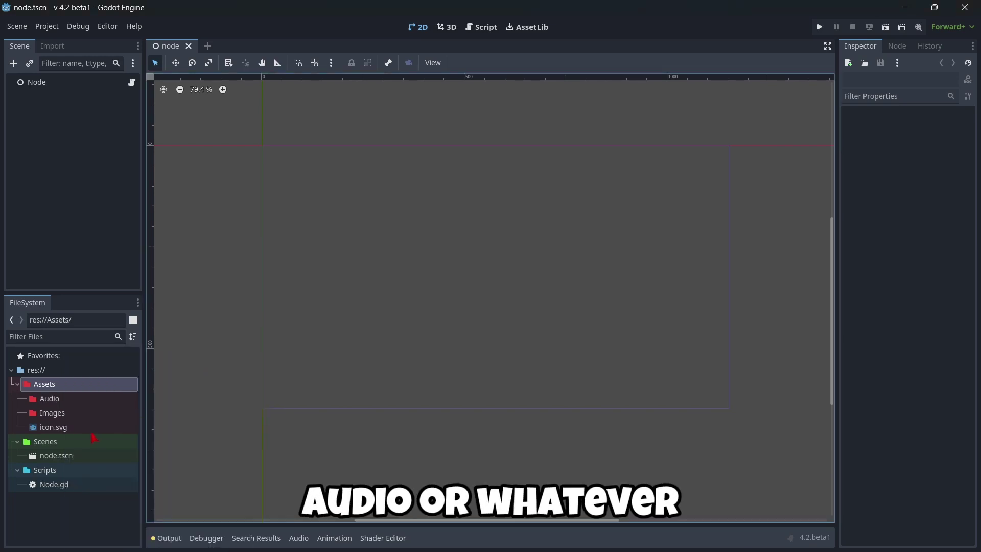
# Step: Colour the Audio folder green and the Images folder pink
pyautogui.rightClick(55, 398)
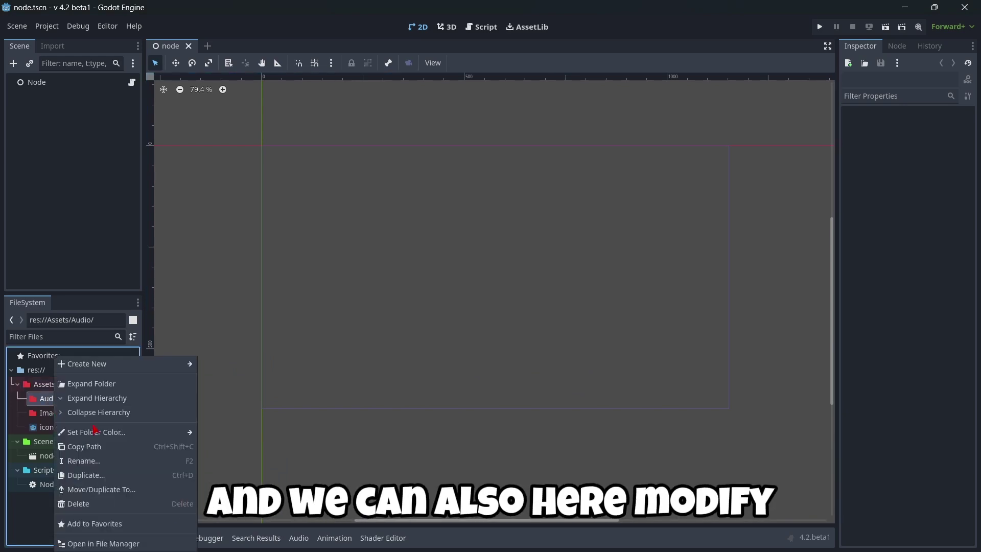
pyautogui.moveTo(113, 433)
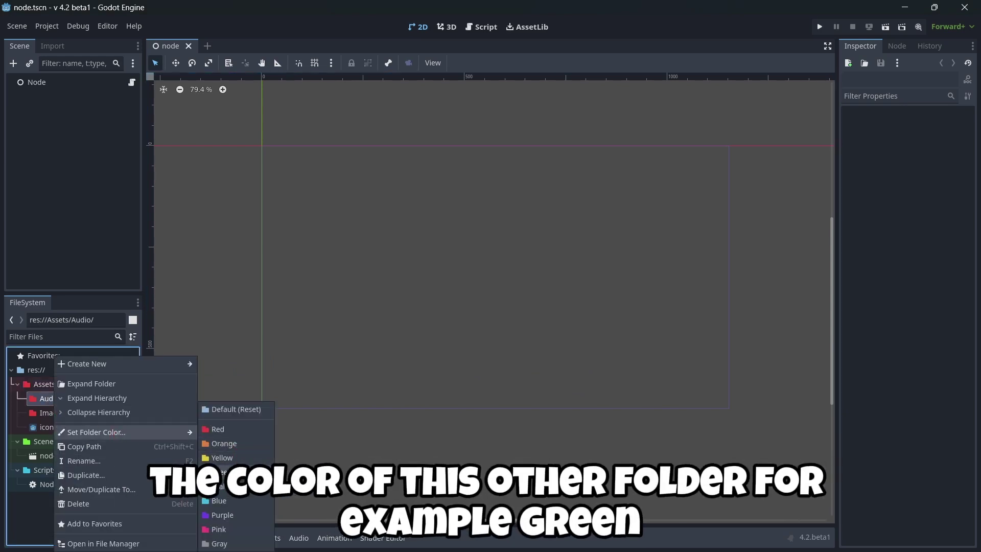
pyautogui.click(225, 472)
pyautogui.rightClick(76, 412)
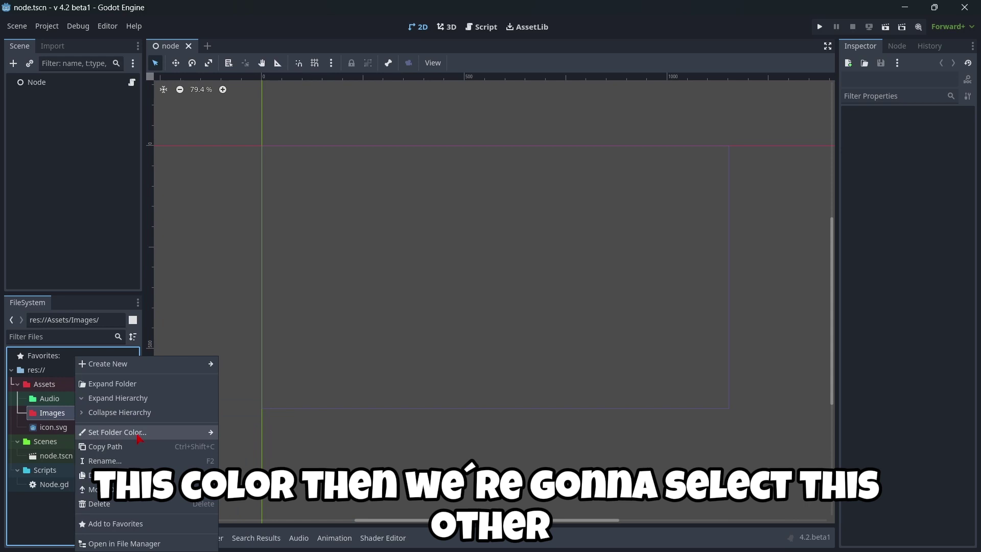
pyautogui.moveTo(138, 435)
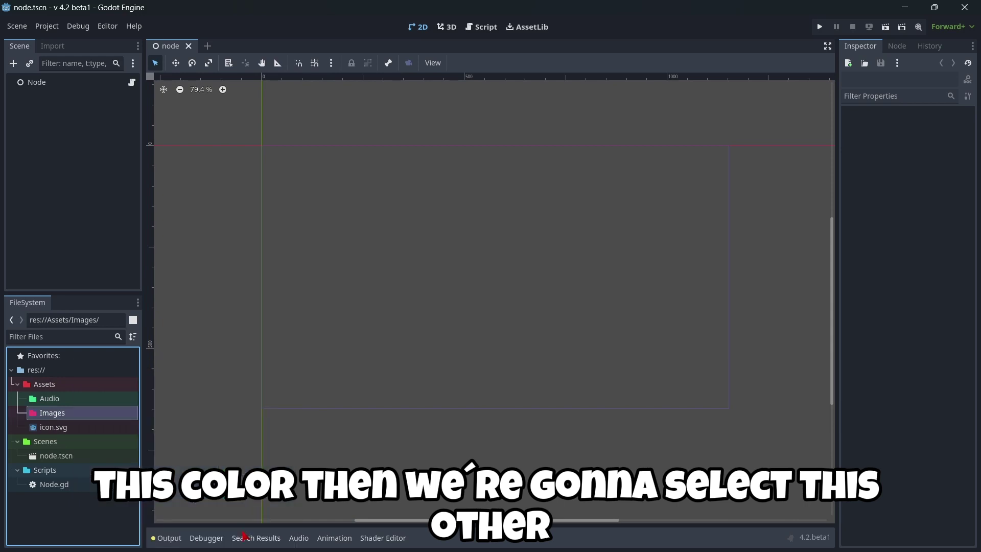
pyautogui.click(240, 529)
# Step: Move icon.svg into Images, enlarge the file panel, and show Node.gd with Ctrl+F3
pyautogui.click(69, 520)
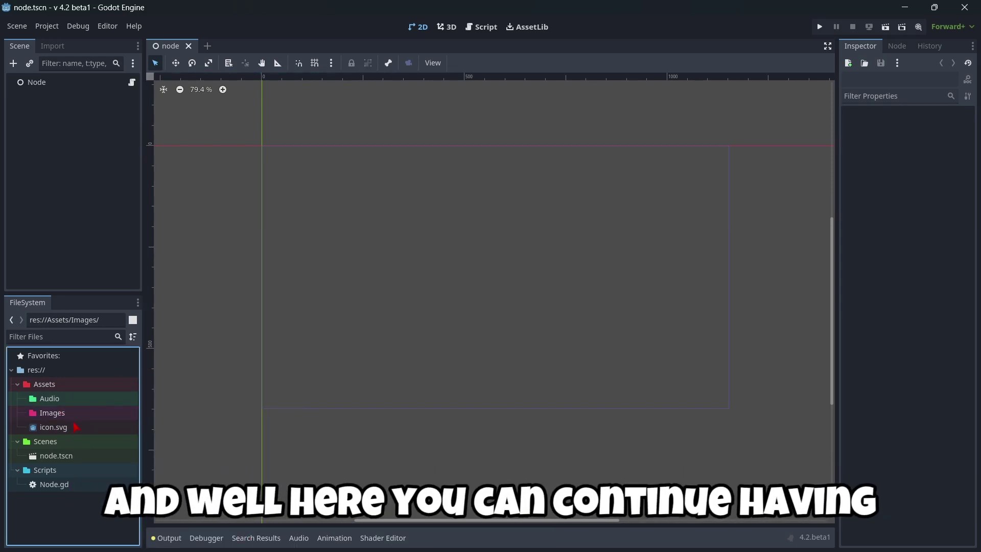
pyautogui.moveTo(76, 432); pyautogui.dragTo(70, 414)
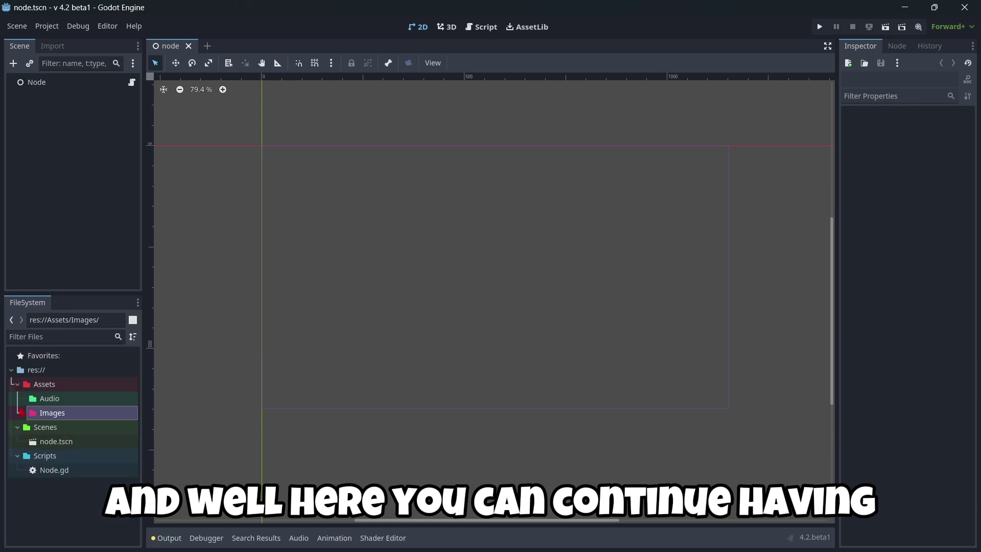
pyautogui.click(24, 413)
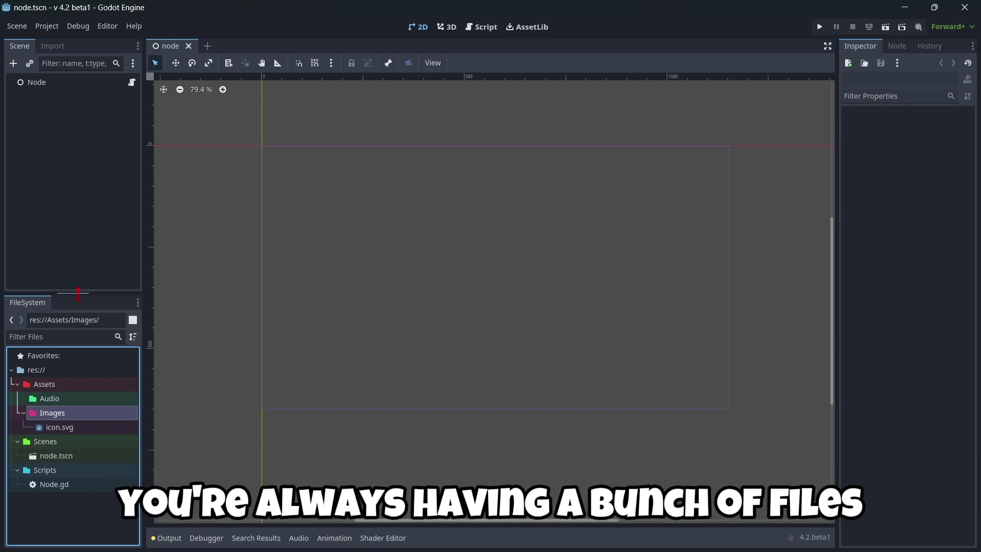
pyautogui.moveTo(78, 293); pyautogui.dragTo(92, 265)
pyautogui.click(52, 361)
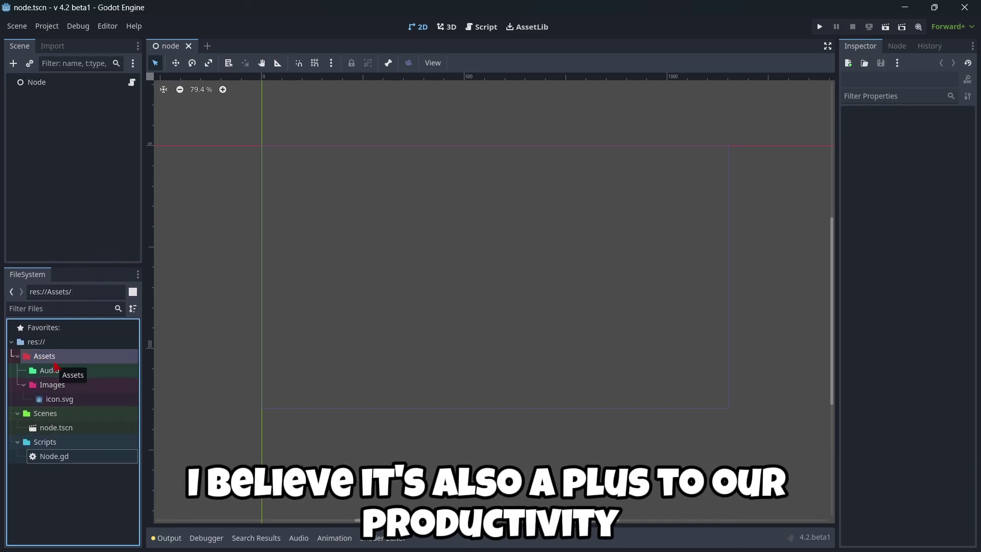
pyautogui.hotkey('ctrl', 'F3')
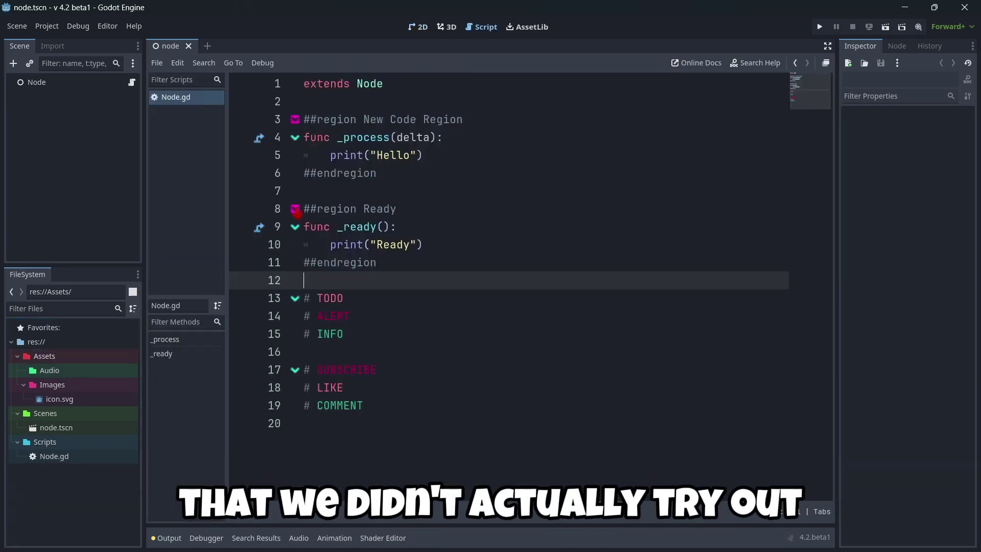
# Step: Select Ready region lines 8–11 and try wrapping them in a code region with Alt+R
pyautogui.moveTo(395, 263); pyautogui.dragTo(274, 213)
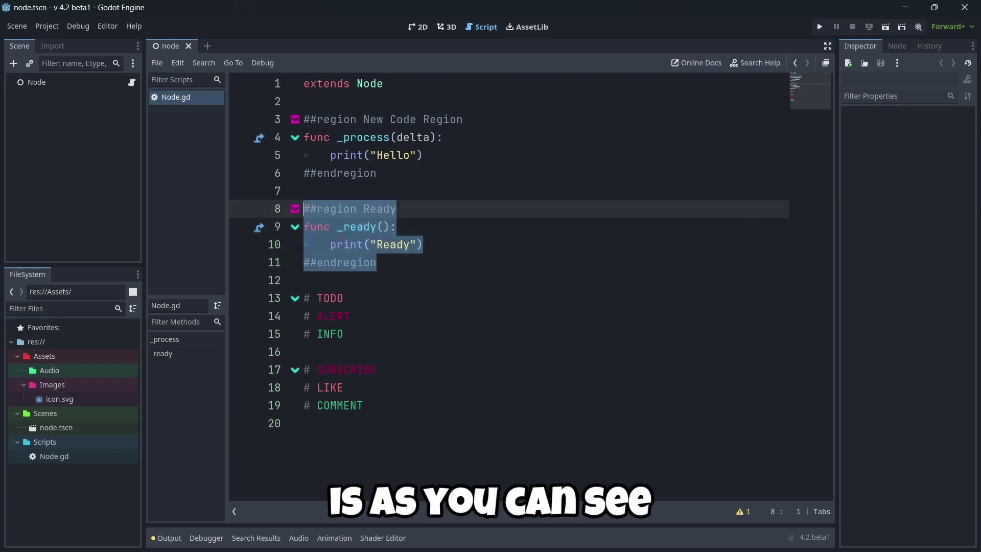
pyautogui.rightClick(342, 237)
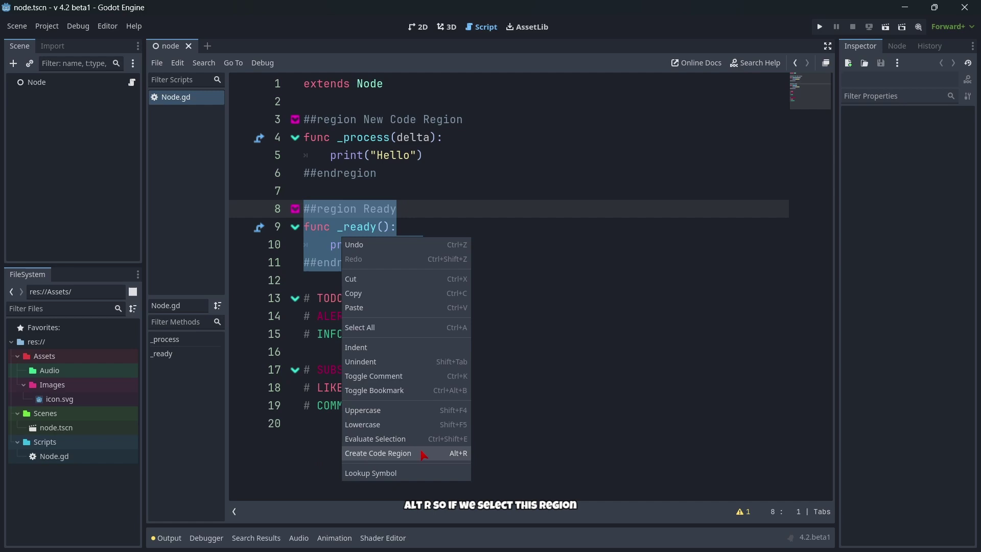
pyautogui.press('Escape')
pyautogui.click(396, 254)
pyautogui.moveTo(381, 264); pyautogui.dragTo(241, 211)
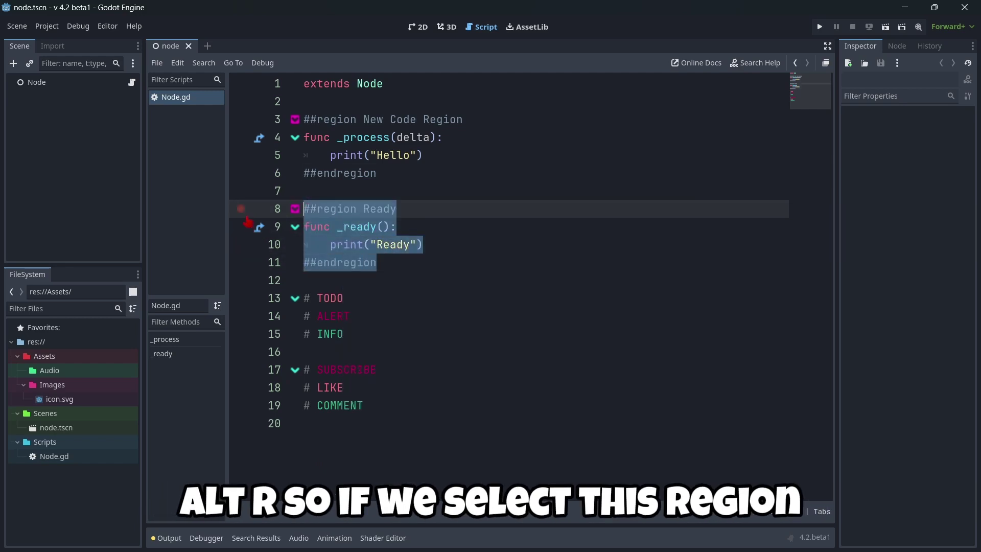
pyautogui.hotkey('alt', 'r')
pyautogui.hotkey('alt', 'r')
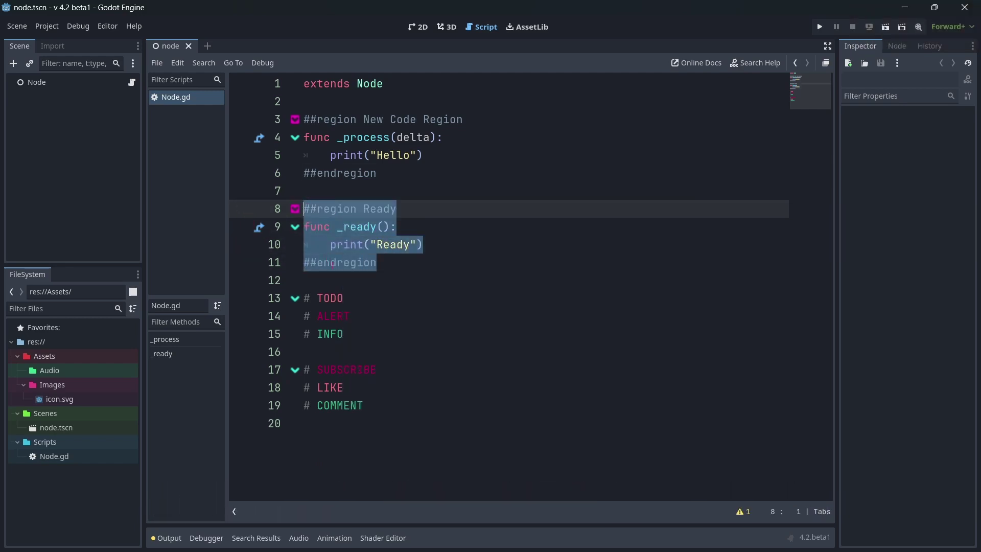
# Step: Reselect lines 8–11, then try Alt+R on just the _ready function (lines 9–10)
pyautogui.click(333, 262)
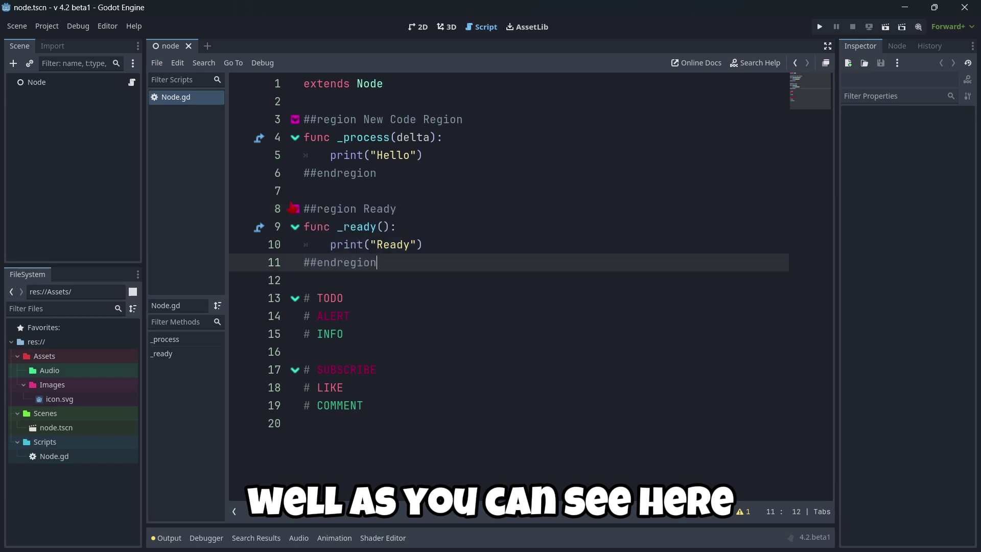
pyautogui.press('Up')
pyautogui.press('Up')
pyautogui.press('Up')
pyautogui.press('End')
pyautogui.moveTo(381, 262); pyautogui.dragTo(304, 209)
pyautogui.rightClick(342, 236)
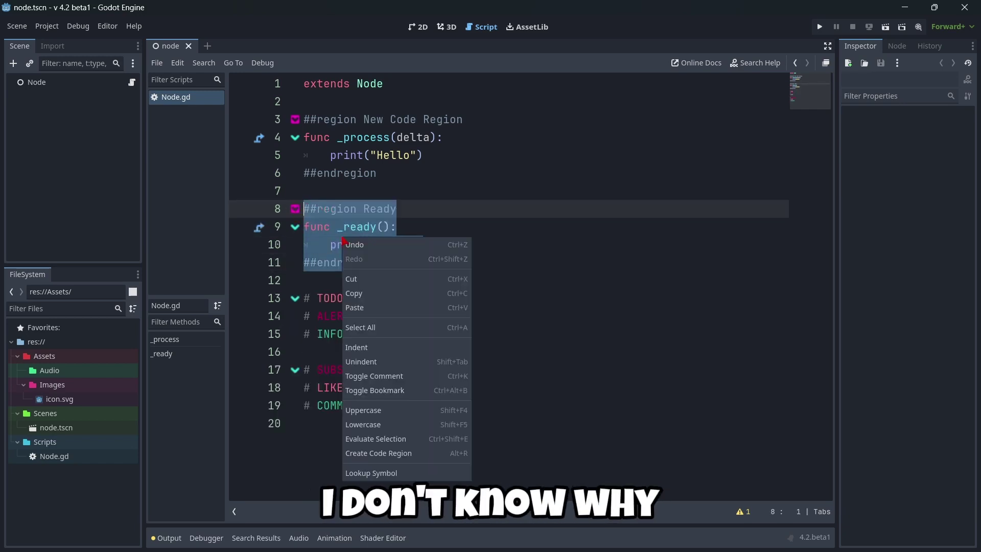
pyautogui.click(537, 274)
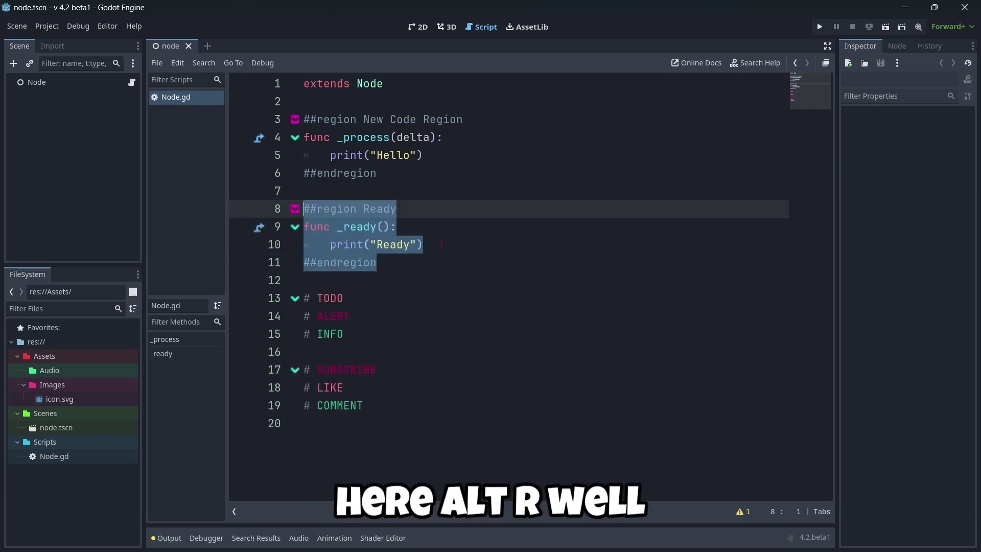
pyautogui.moveTo(423, 244); pyautogui.dragTo(304, 226)
pyautogui.hotkey('alt', 'r')
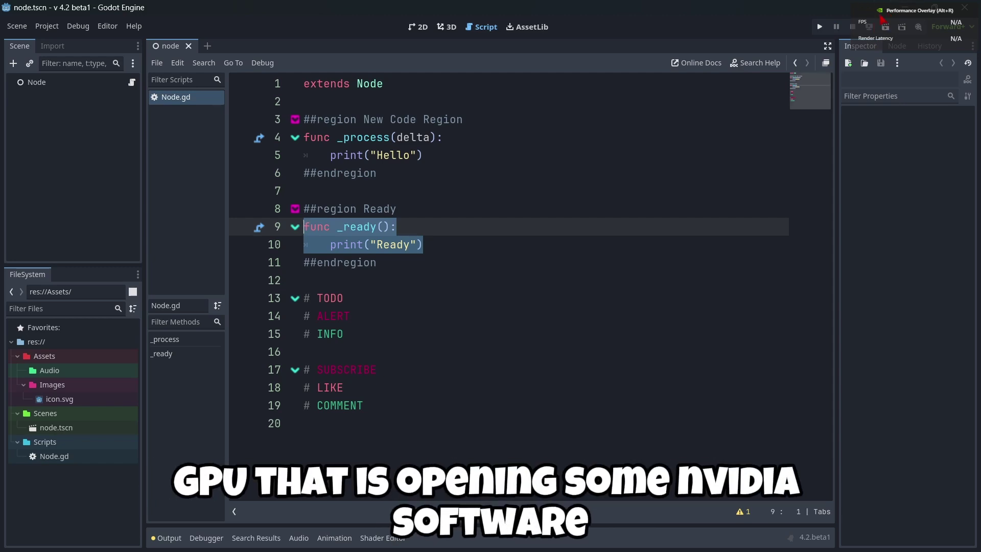
pyautogui.hotkey('alt', 'r')
pyautogui.hotkey('ctrl', 'z')
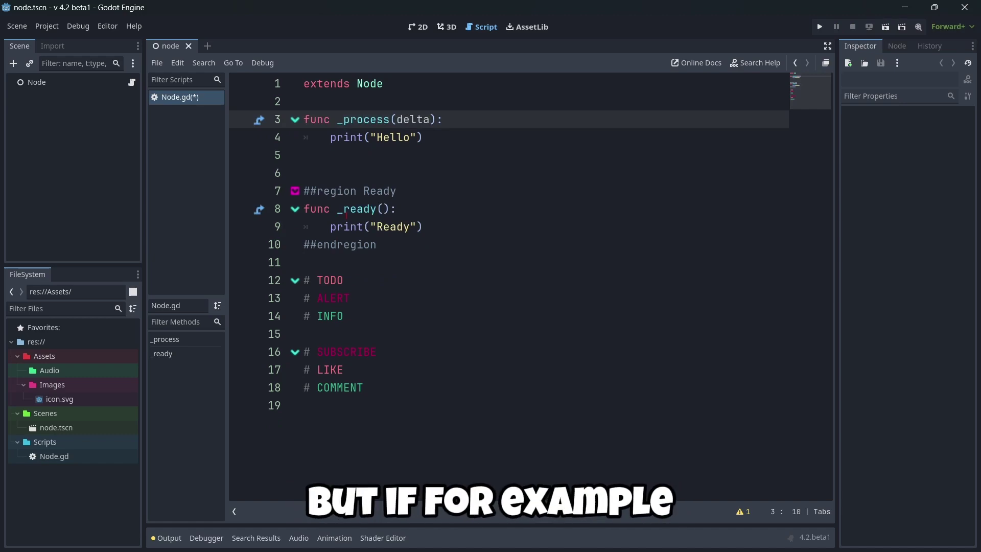
pyautogui.keyDown('shift'); pyautogui.click(302, 192); pyautogui.keyUp('shift')
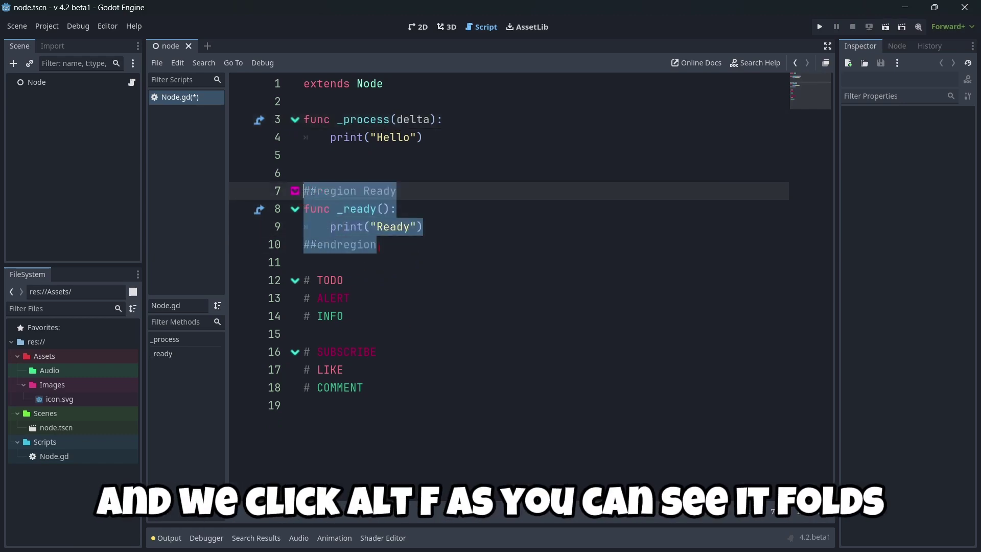
pyautogui.hotkey('alt', 'f')
pyautogui.hotkey('alt', 'f')
pyautogui.hotkey('alt', 'f')
pyautogui.hotkey('alt', 'f')
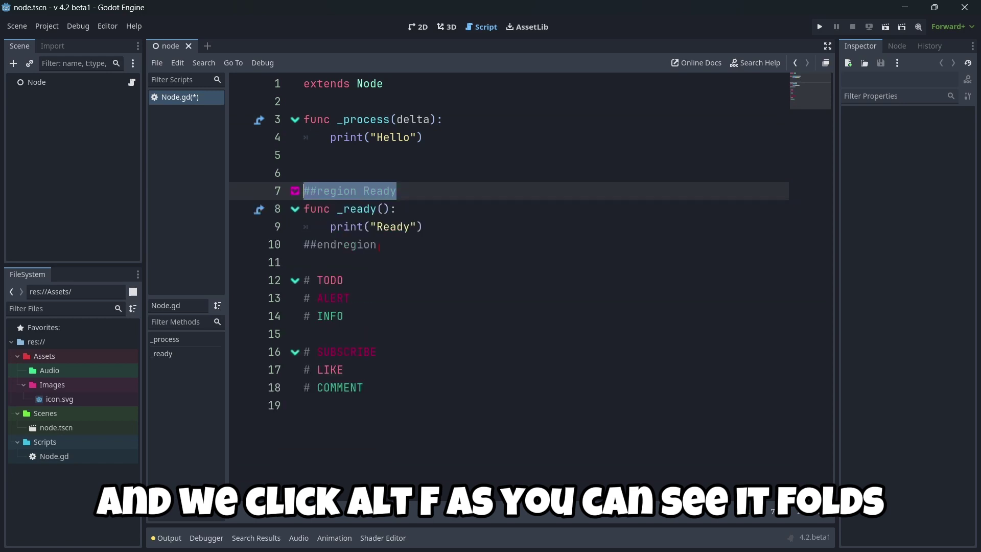
pyautogui.hotkey('alt', 'f')
pyautogui.hotkey('alt', 'f')
pyautogui.hotkey('alt', 'f')
pyautogui.hotkey('alt', 'f')
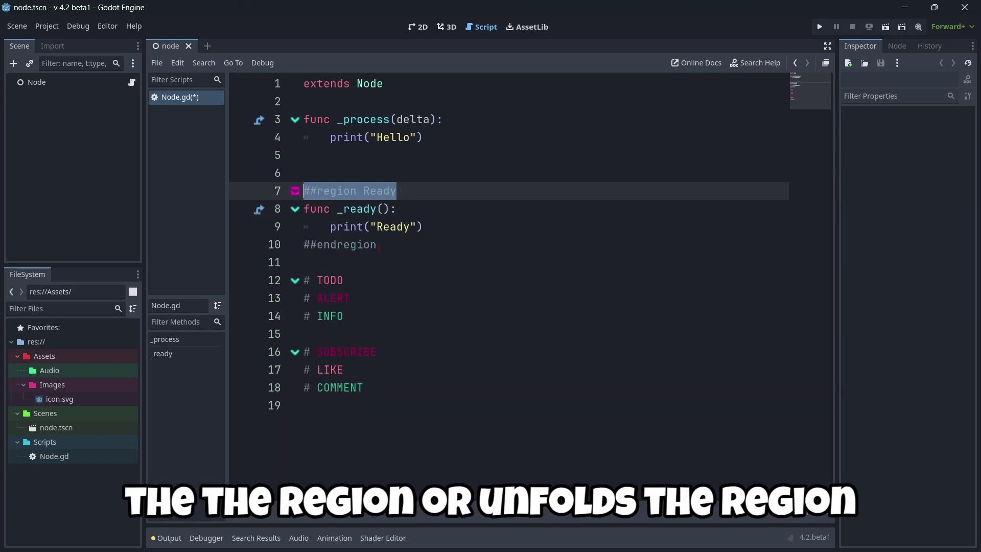